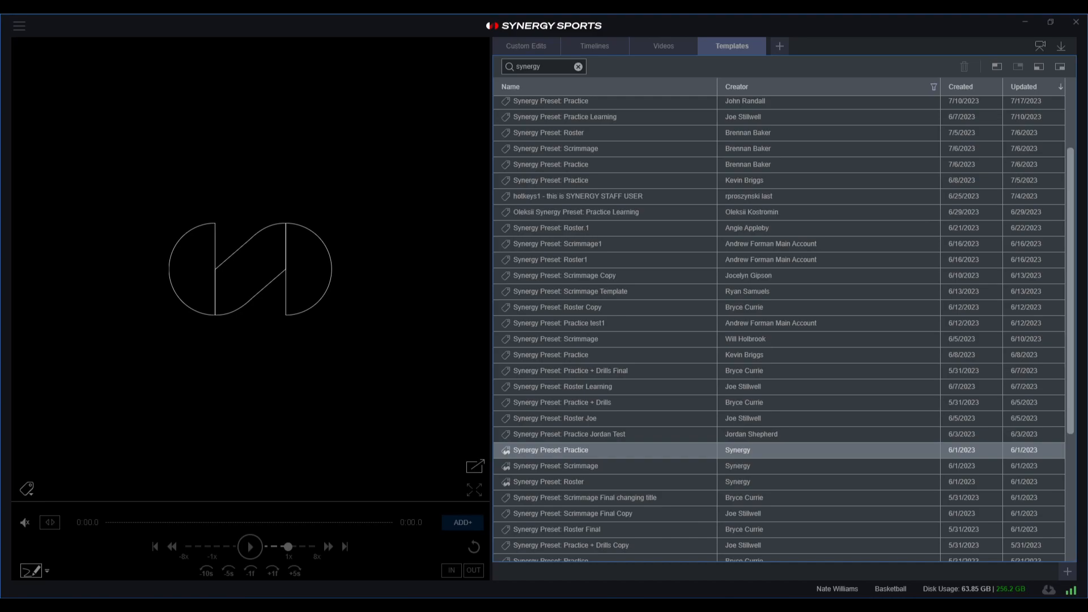
Examine the Synergy Preset: Practice template in a maximized window, then restore the window's size
left_click_drag(1, 484, 520, 139)
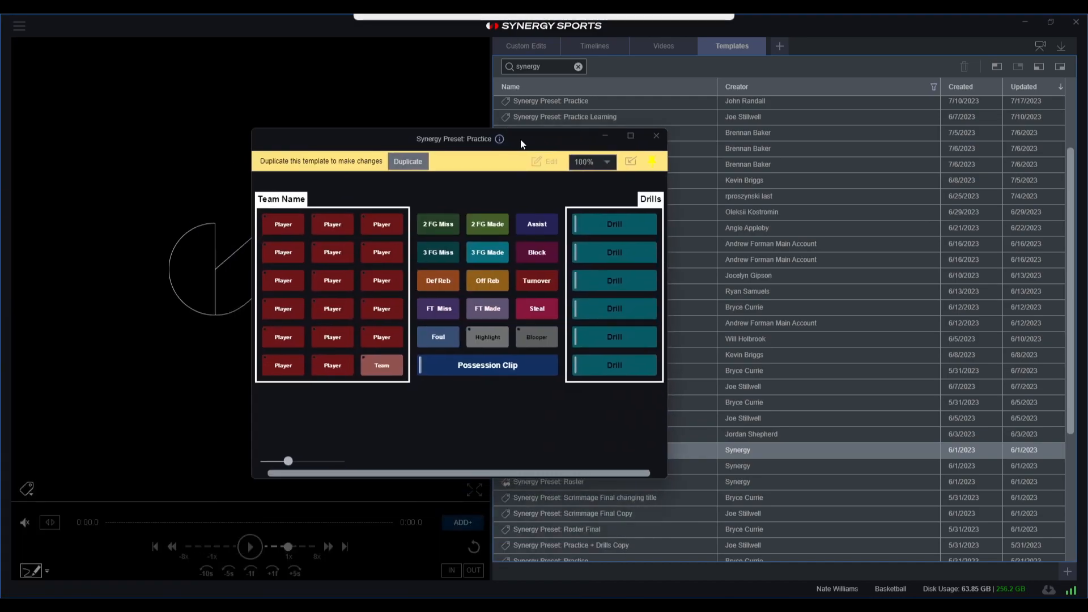
left_click(631, 137)
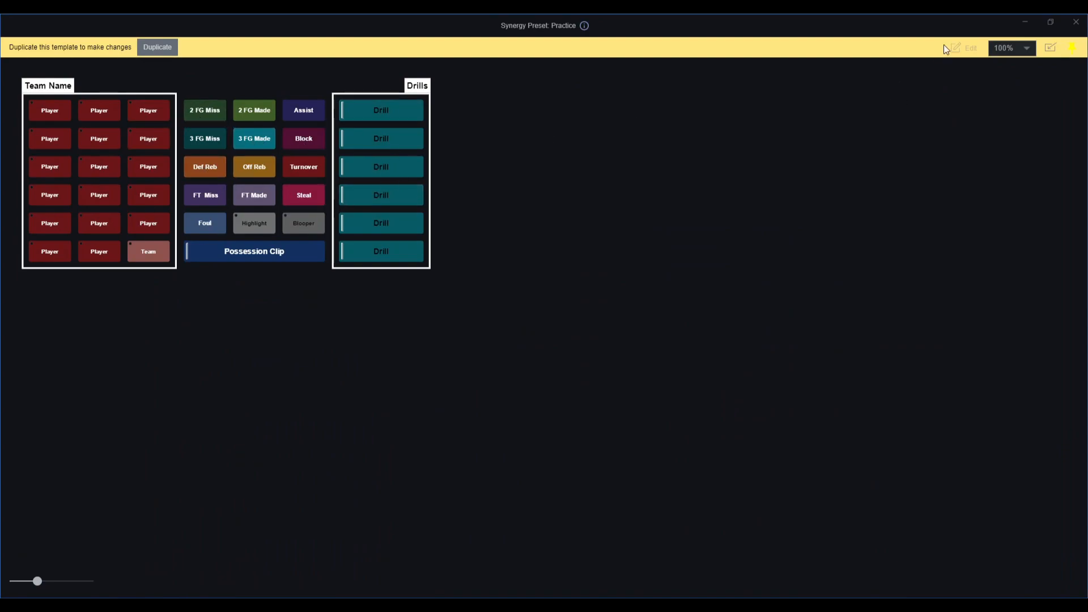
left_click(1050, 23)
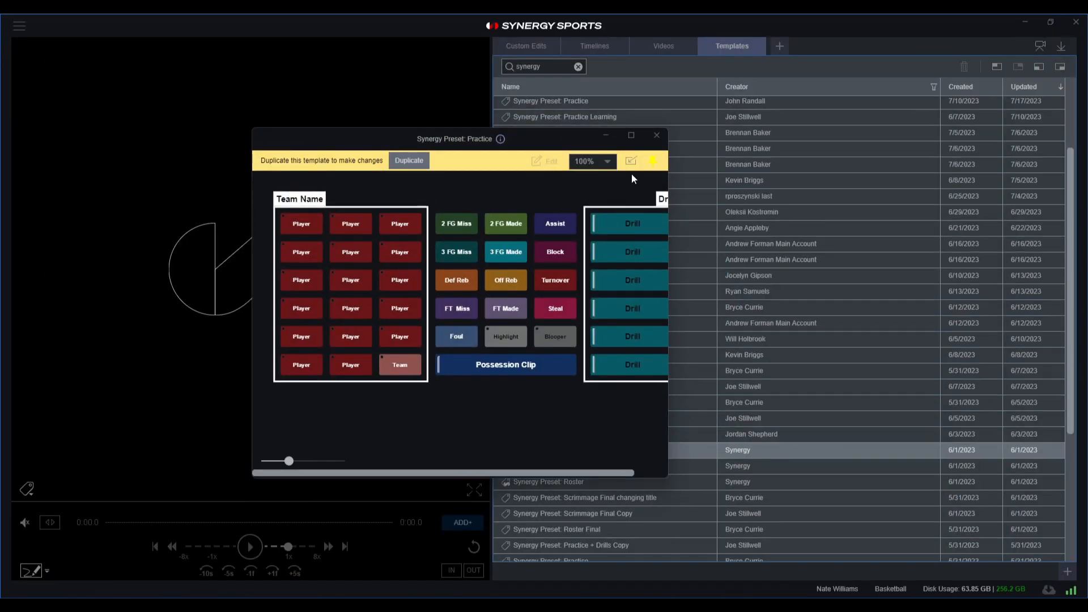
Open the Synergy Preset: Scrimmage and Roster templates created by Synergy to review their layouts, and close them
left_click(689, 462)
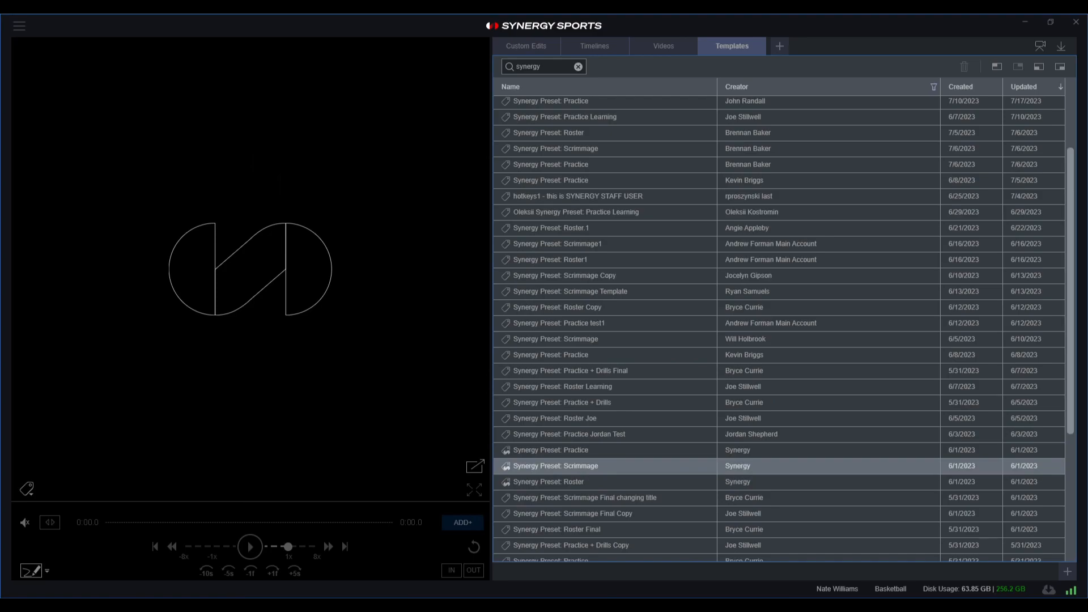
left_click_drag(701, 225, 539, 79)
double_click(747, 483)
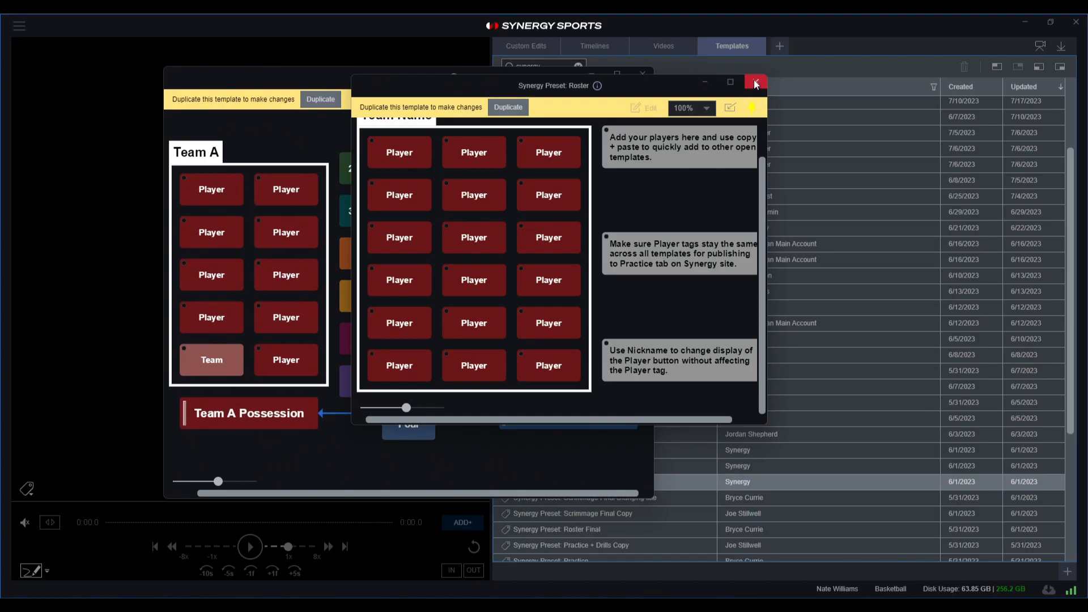
left_click(756, 84)
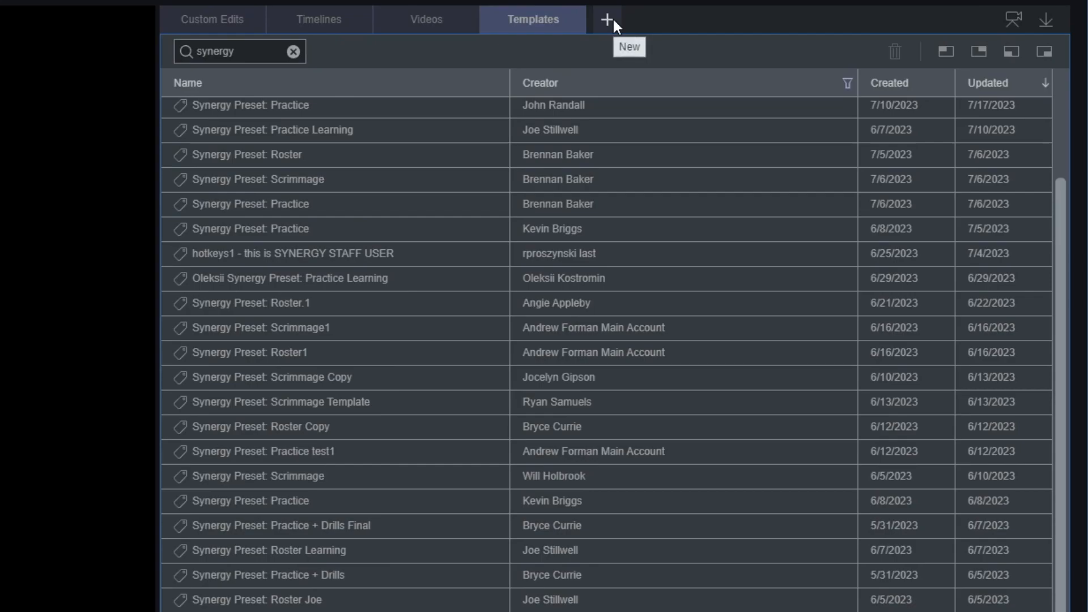
Create a new tagging template named "New Template Scratch"
left_click(614, 19)
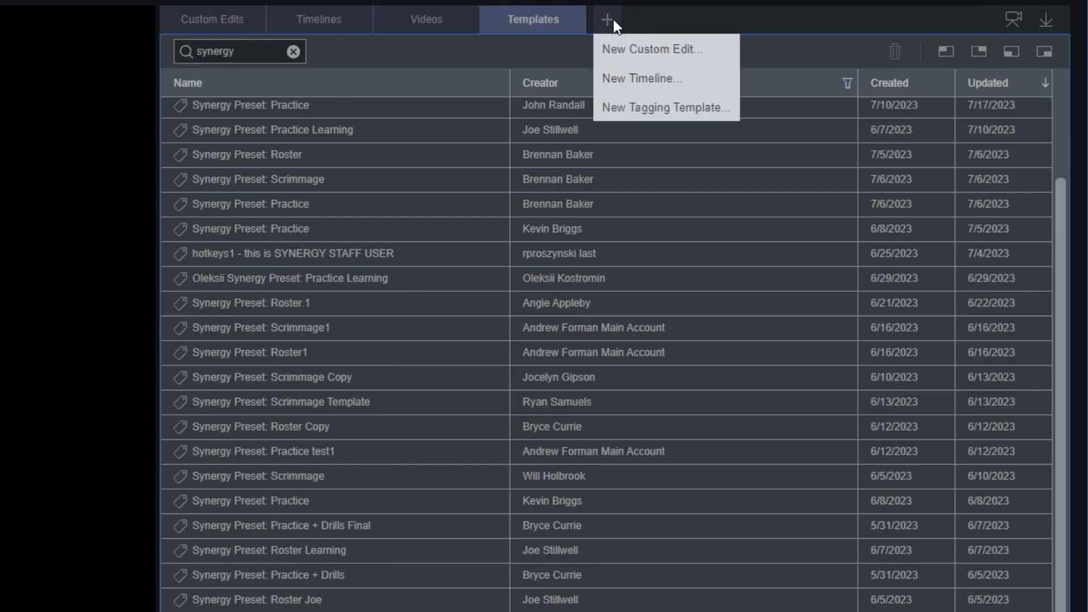
left_click(633, 107)
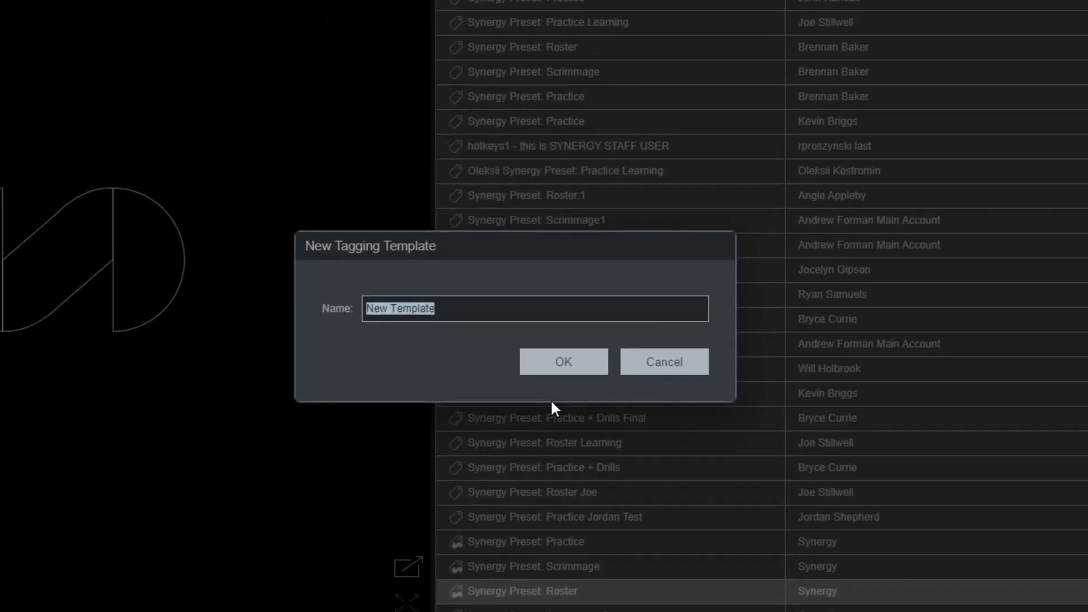
triple_click(455, 309)
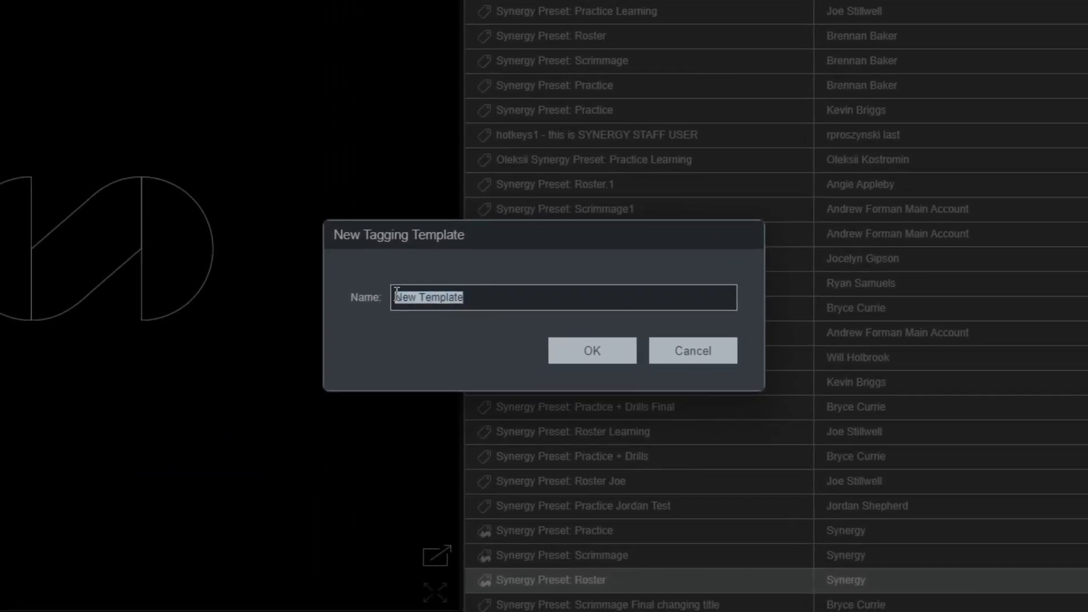
left_click(485, 301)
type("S")
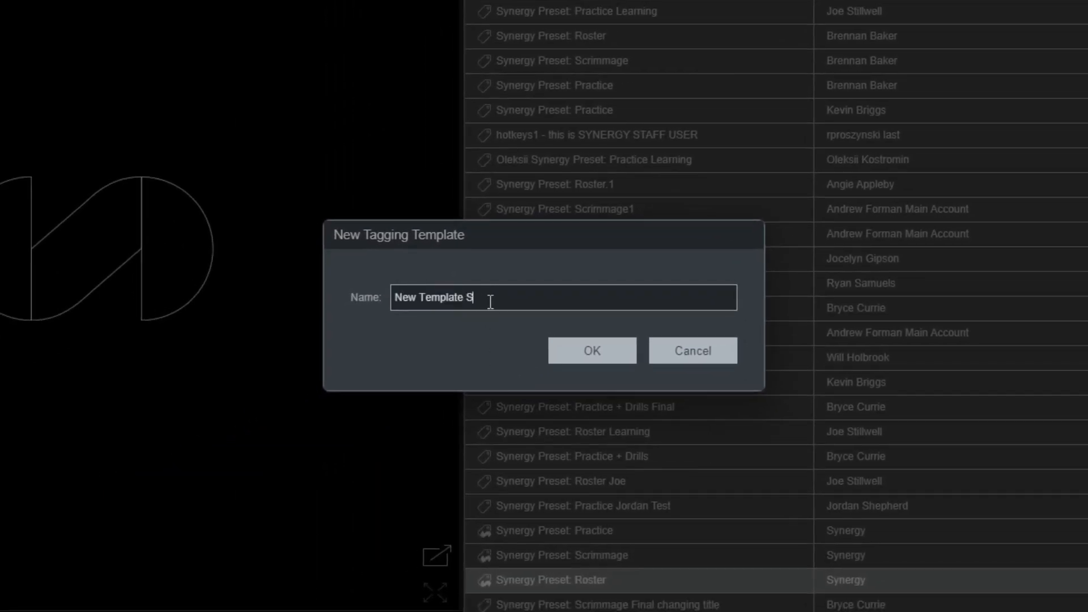
type("cracth")
key("BackSpace")
key("BackSpace")
key("BackSpace")
type("tch")
left_click(589, 350)
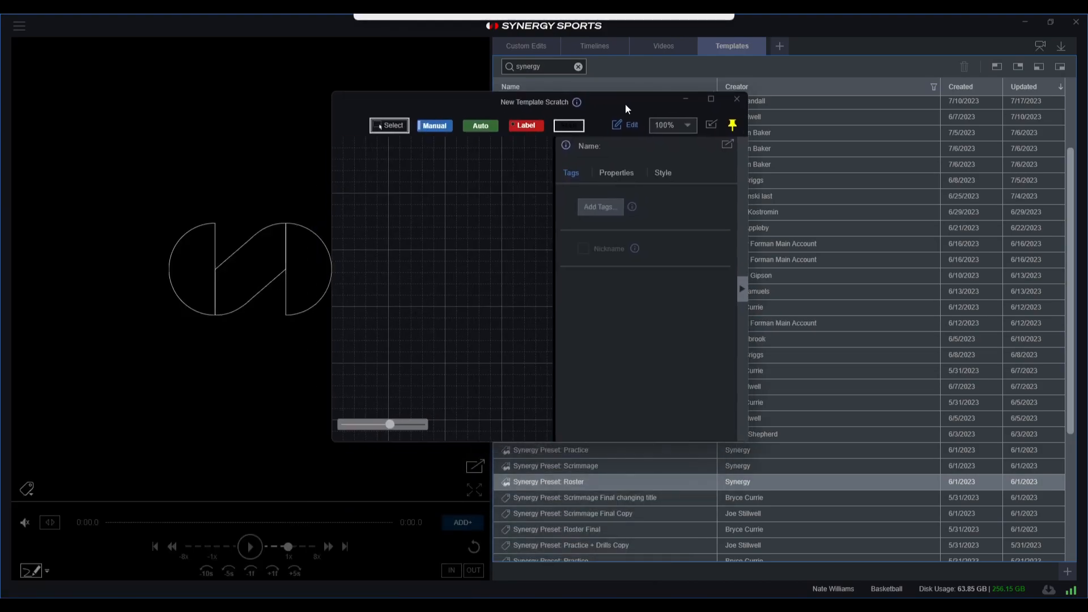
Collapse the tag settings pane of the new template and maximize the template window
left_click_drag(625, 104, 634, 73)
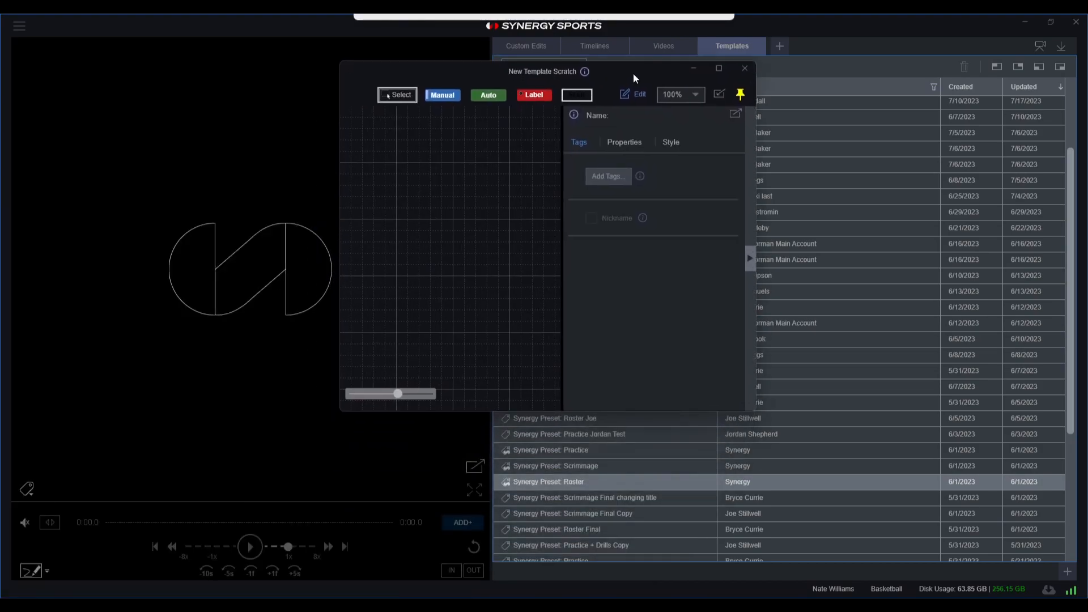
left_click(747, 258)
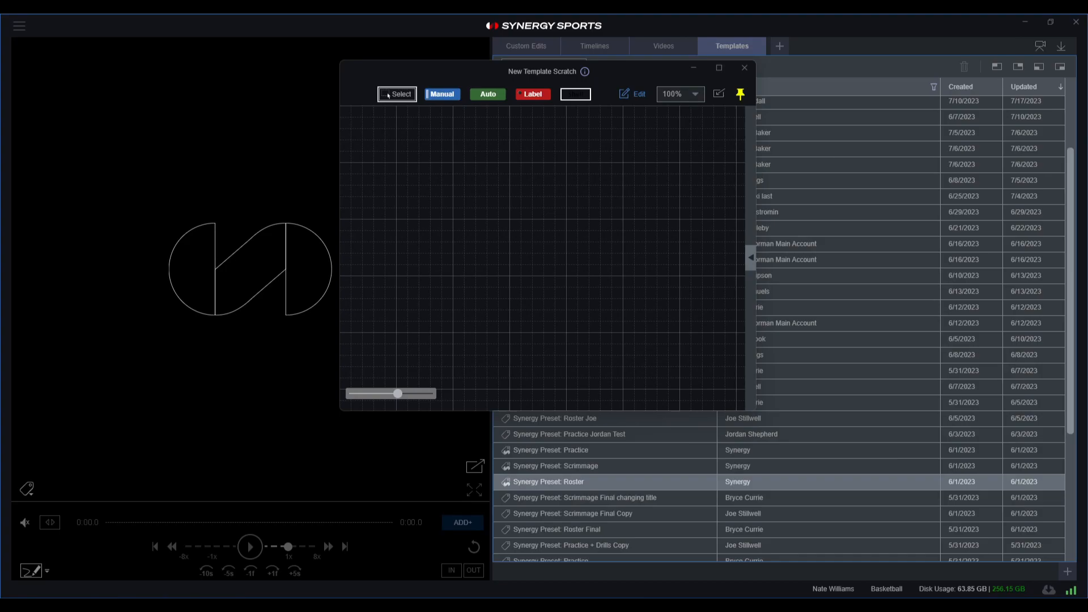
left_click(718, 68)
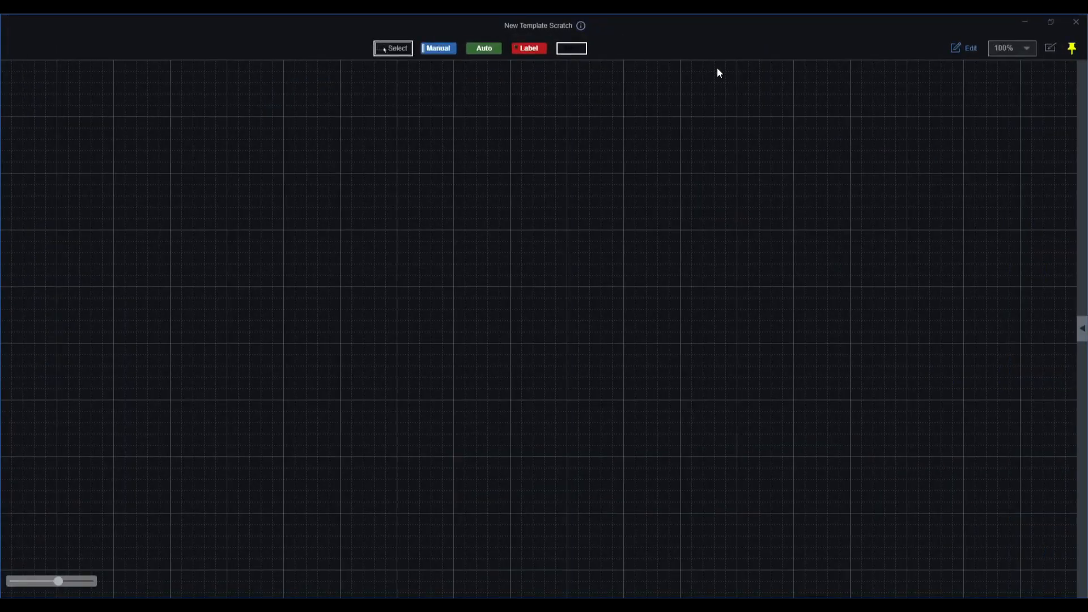
Draw a tall rectangular group box on the canvas and place a small Label button inside its upper-left corner
left_click(574, 50)
mouse_move(61, 85)
left_mouse_down()
mouse_move(193, 150)
mouse_move(325, 326)
mouse_move(395, 442)
mouse_move(396, 472)
mouse_move(374, 465)
left_mouse_up()
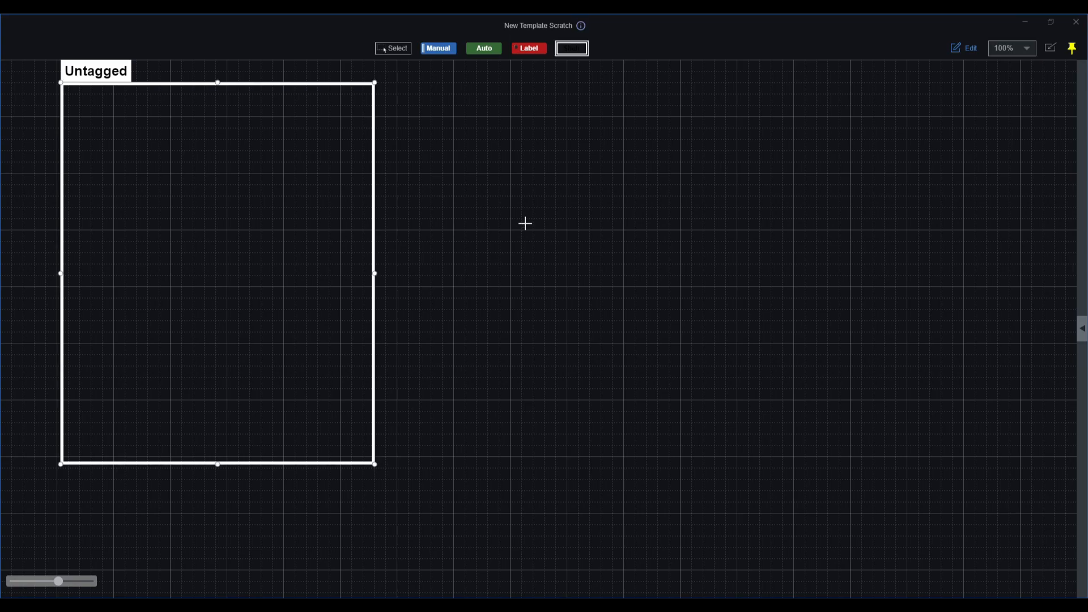
left_click(525, 51)
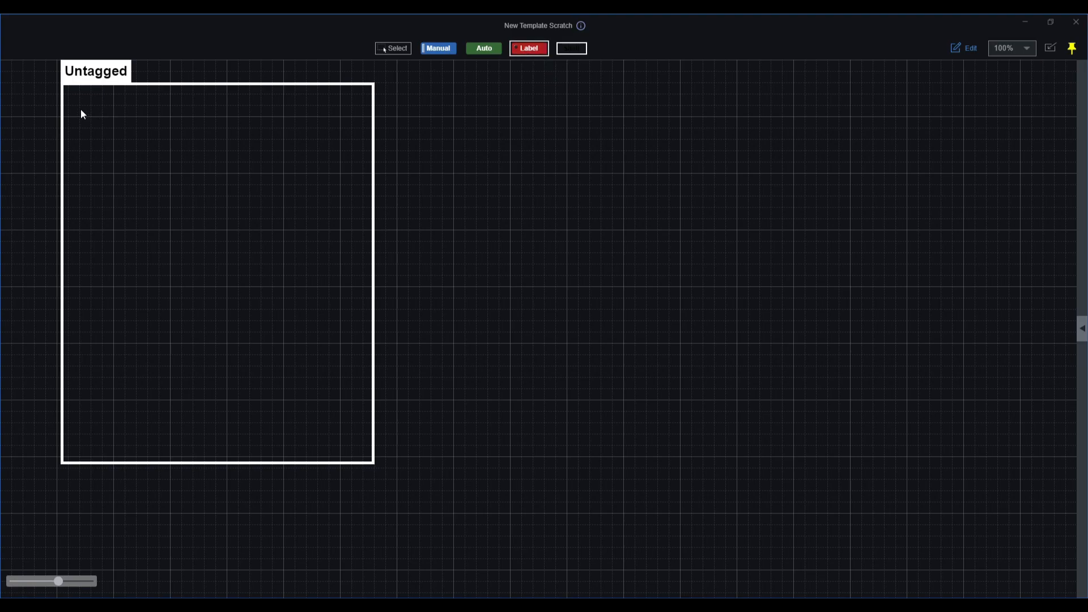
left_click_drag(74, 102, 161, 126)
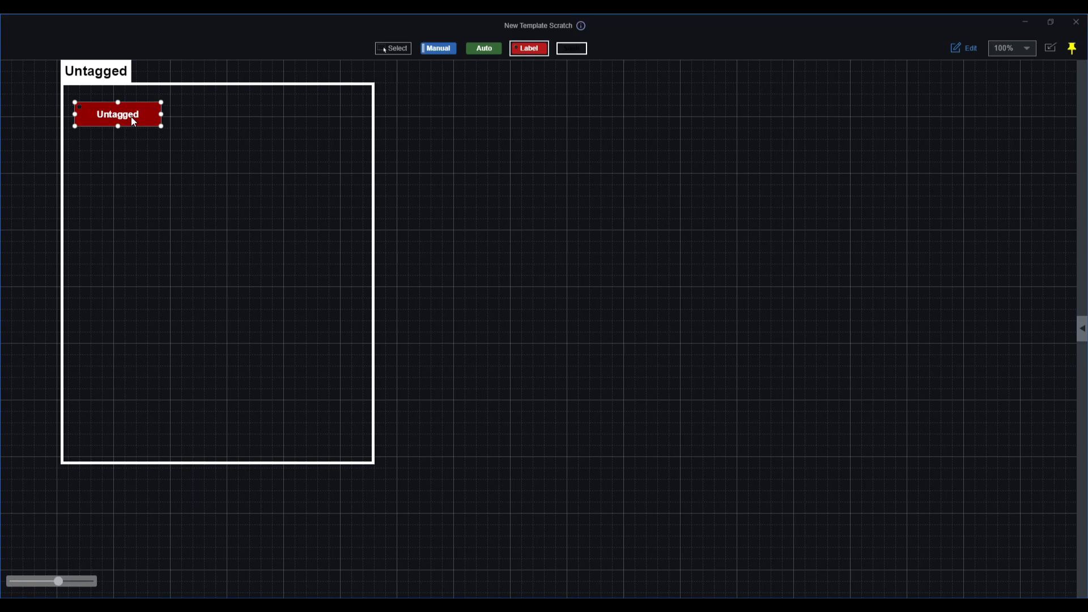
Paste three copies of the label button, widen the group box, and line up all four buttons as the first row
key("ctrl+v")
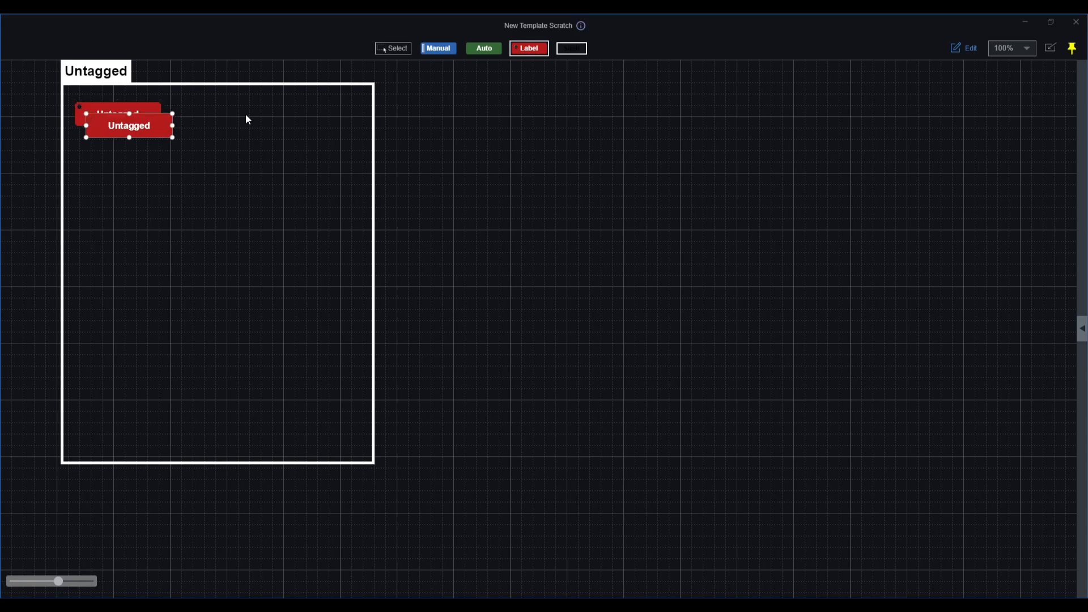
left_click_drag(145, 122, 231, 113)
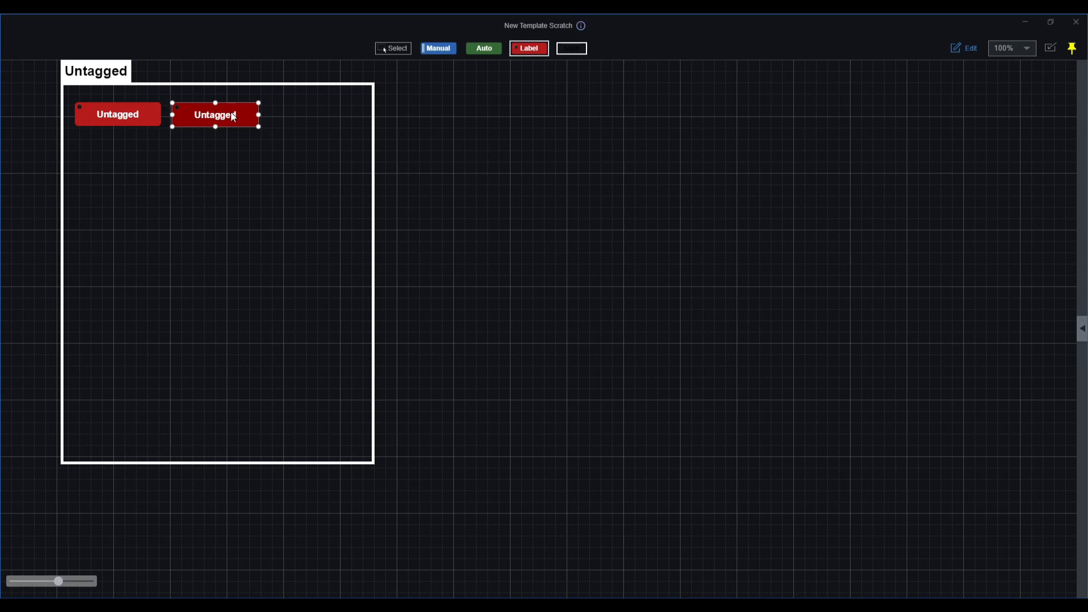
key("ctrl+v")
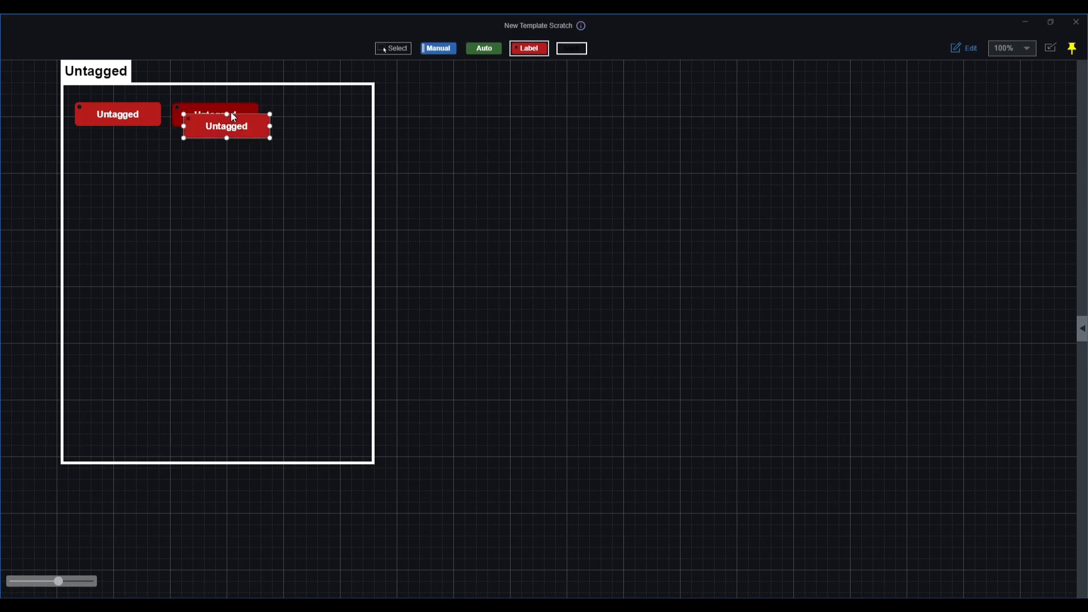
key("ctrl+v")
left_click_drag(245, 150, 284, 228)
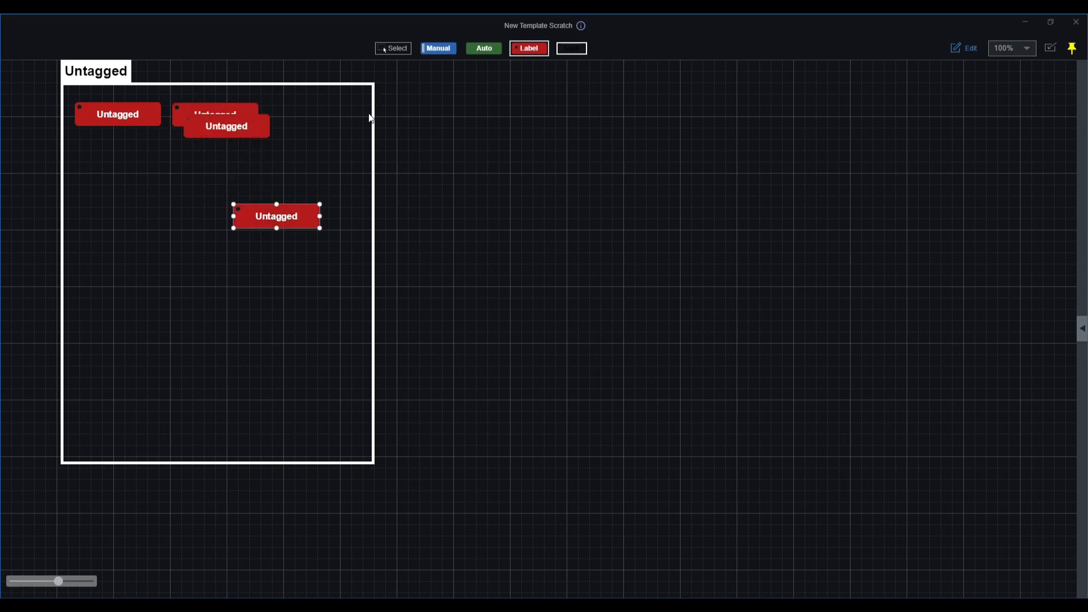
left_click(363, 186)
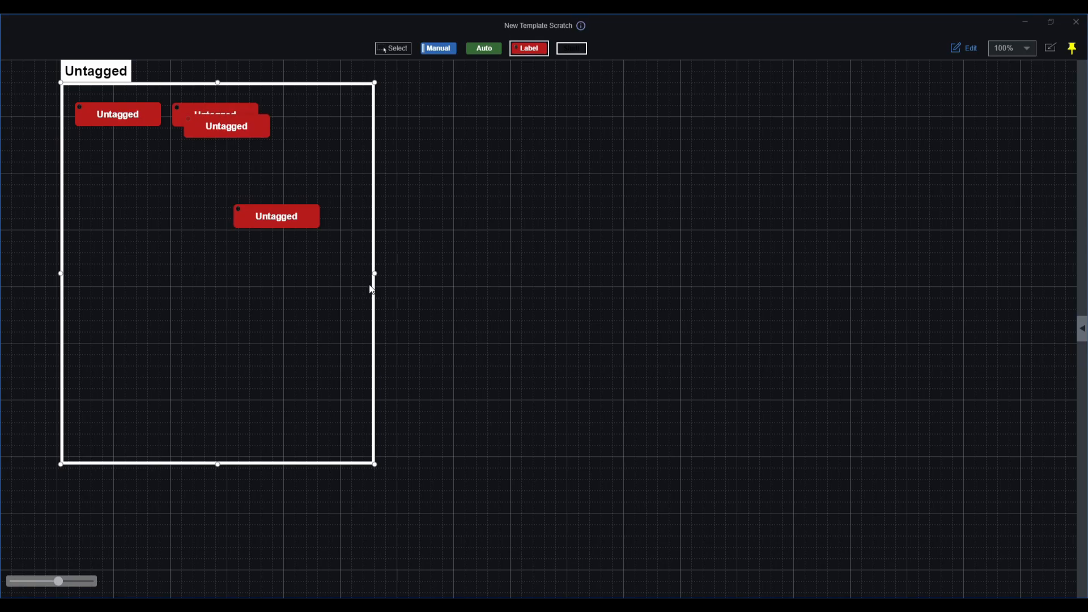
left_click_drag(373, 274, 462, 274)
left_click_drag(240, 130, 332, 122)
left_click_drag(304, 226, 431, 111)
left_click_drag(330, 112, 324, 111)
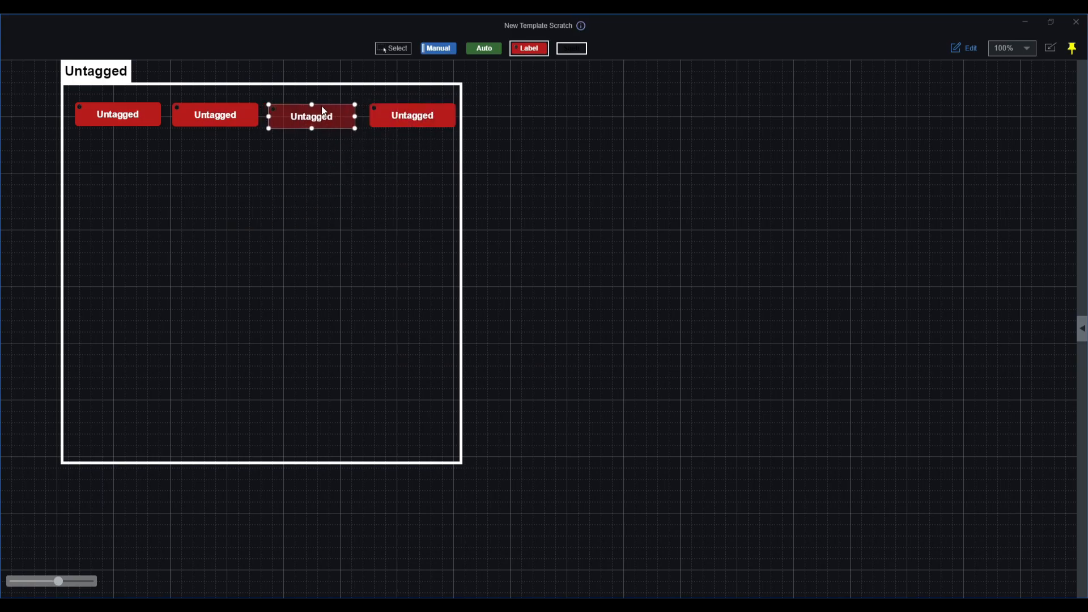
left_click_drag(410, 112, 405, 117)
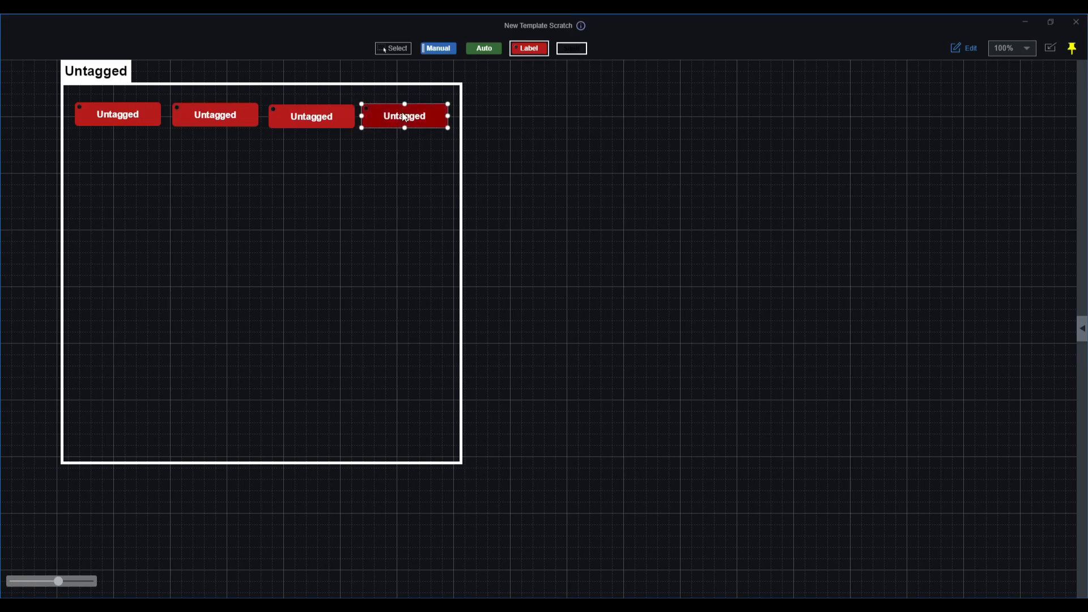
Paste four more label buttons and arrange them as a second row beneath the first
left_click(77, 178)
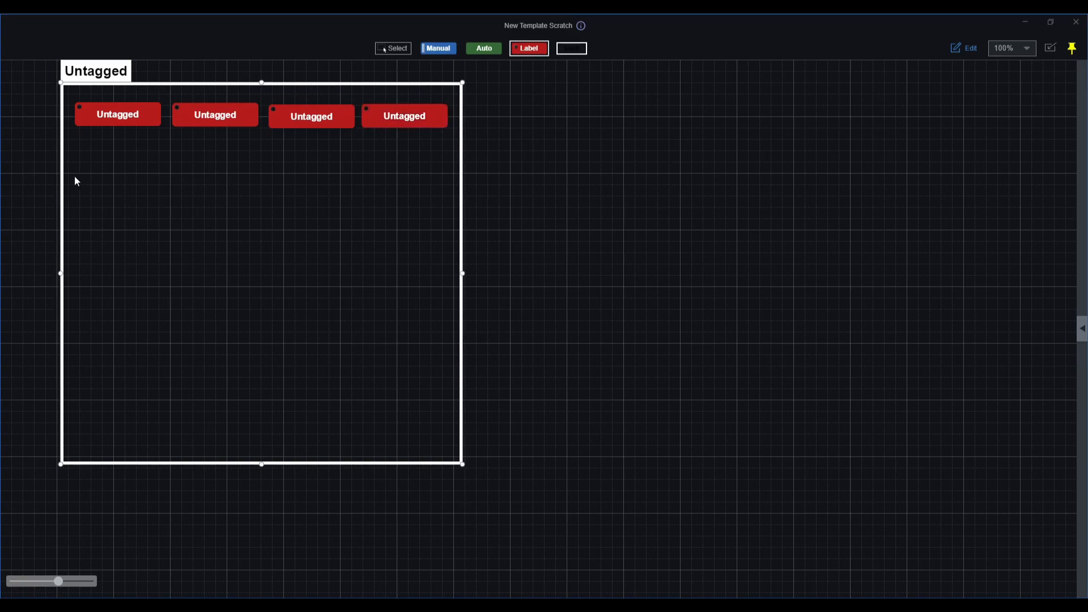
key("ctrl+v")
key("ctrl+v")
key("ctrl+v")
left_click_drag(423, 154, 103, 160)
left_click_drag(413, 143, 204, 156)
left_click_drag(422, 131, 334, 159)
key("ctrl+v")
left_click_drag(149, 166, 428, 157)
left_click_drag(336, 157, 323, 157)
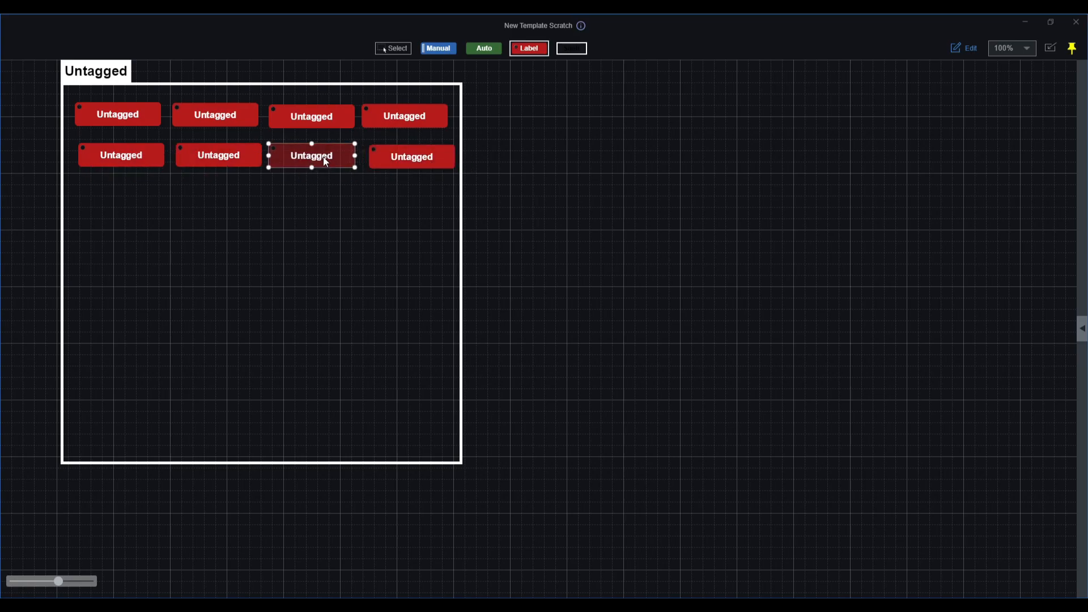
left_click_drag(408, 156, 408, 153)
Add a third row of four pasted label buttons and straighten the last button of the second row
left_click(189, 218)
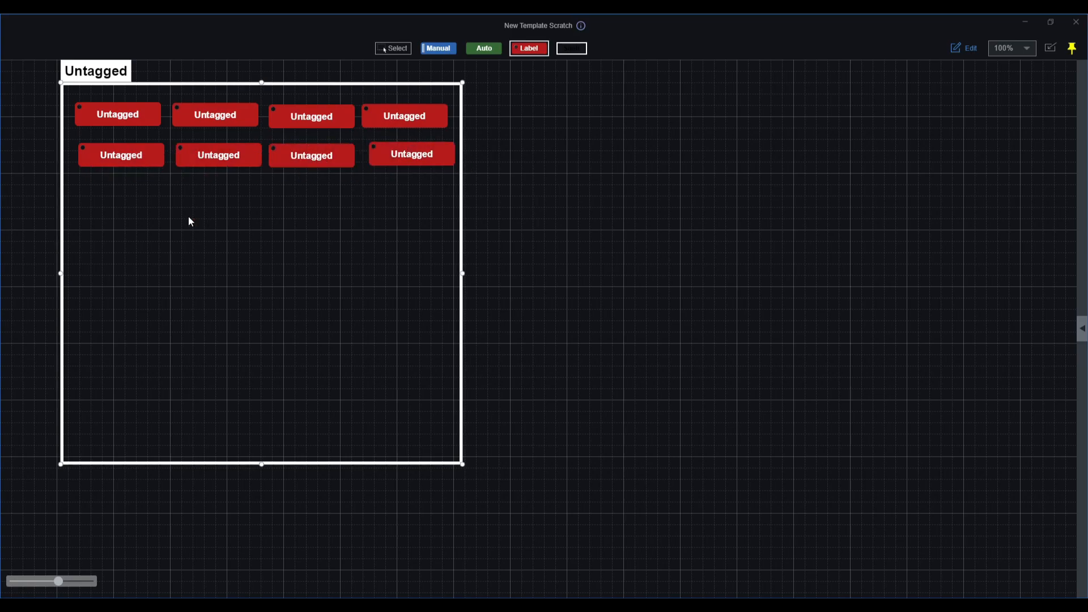
key("ctrl+v")
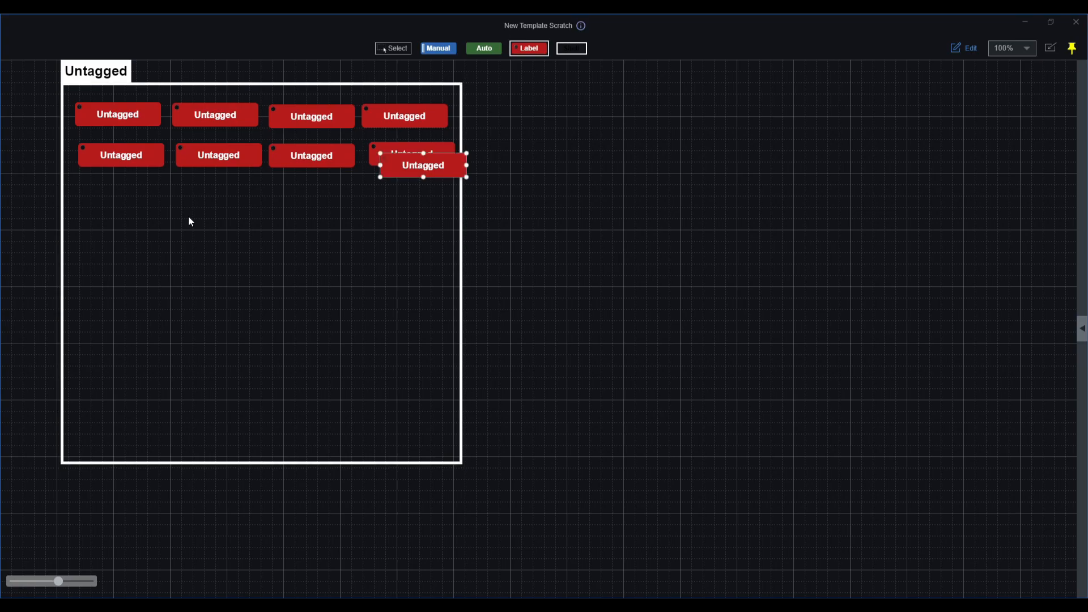
key("ctrl+v")
key("ctrl+v")
key("ctrl+v")
left_click_drag(440, 199, 102, 191)
left_click_drag(451, 189, 235, 196)
left_click_drag(454, 181, 350, 200)
left_click_drag(444, 153, 439, 187)
left_click_drag(246, 191, 236, 191)
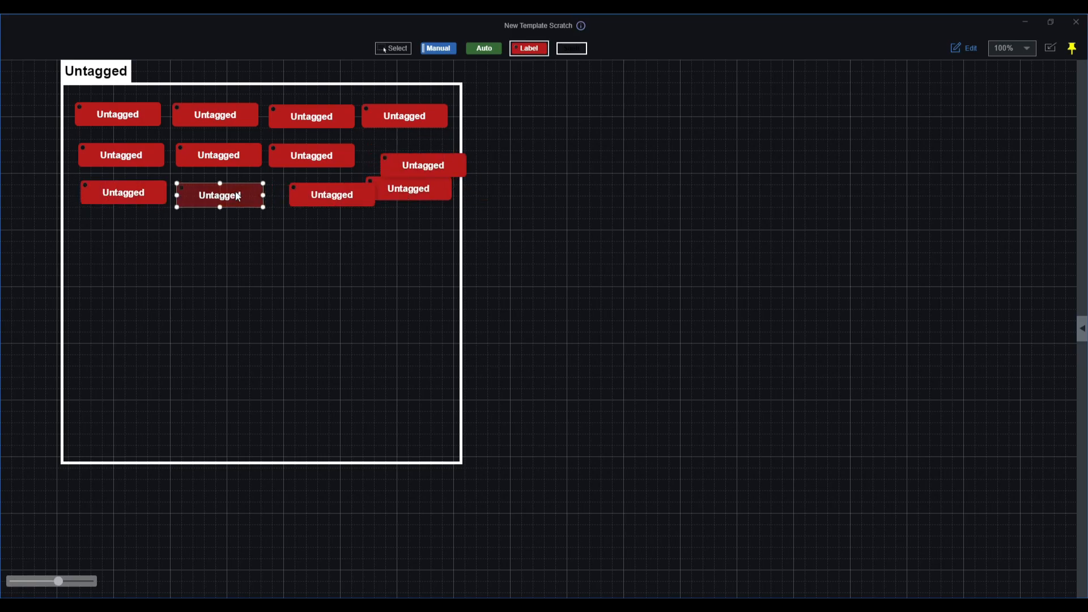
left_click_drag(410, 164, 396, 160)
left_click_drag(338, 199, 313, 195)
left_click_drag(413, 188, 417, 199)
left_click_drag(414, 162, 414, 157)
left_click(406, 195)
left_click_drag(403, 199, 403, 198)
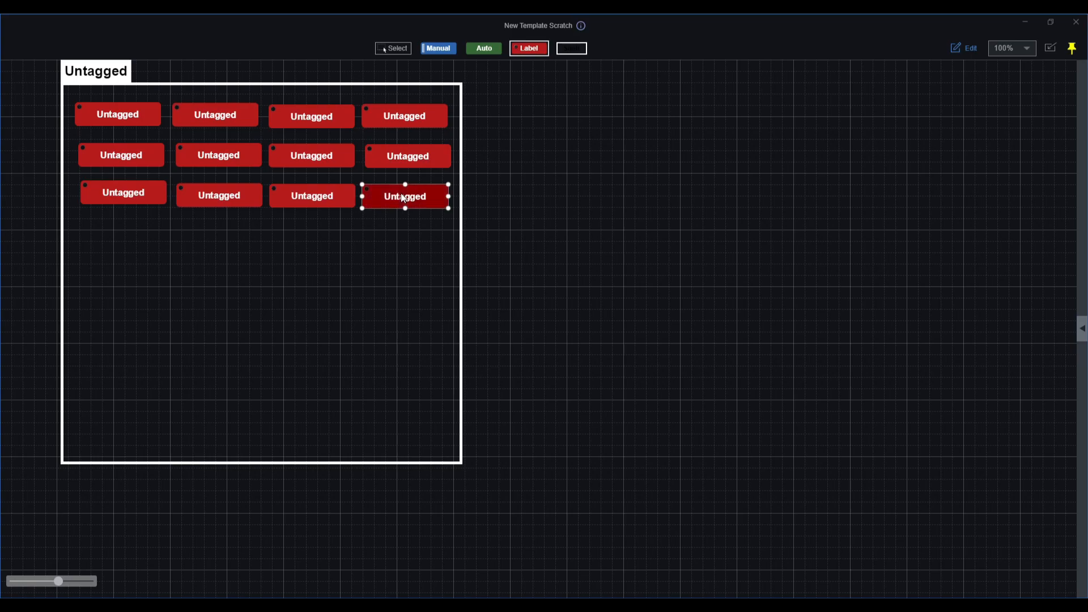
Add a fourth row of four pasted label buttons and extend the group box down to the bottom of the visible canvas
key("ctrl+v")
key("ctrl+v")
key("ctrl+v")
key("ctrl+v")
left_click_drag(194, 238, 324, 234)
left_click_drag(165, 219, 128, 234)
left_click_drag(124, 198, 114, 197)
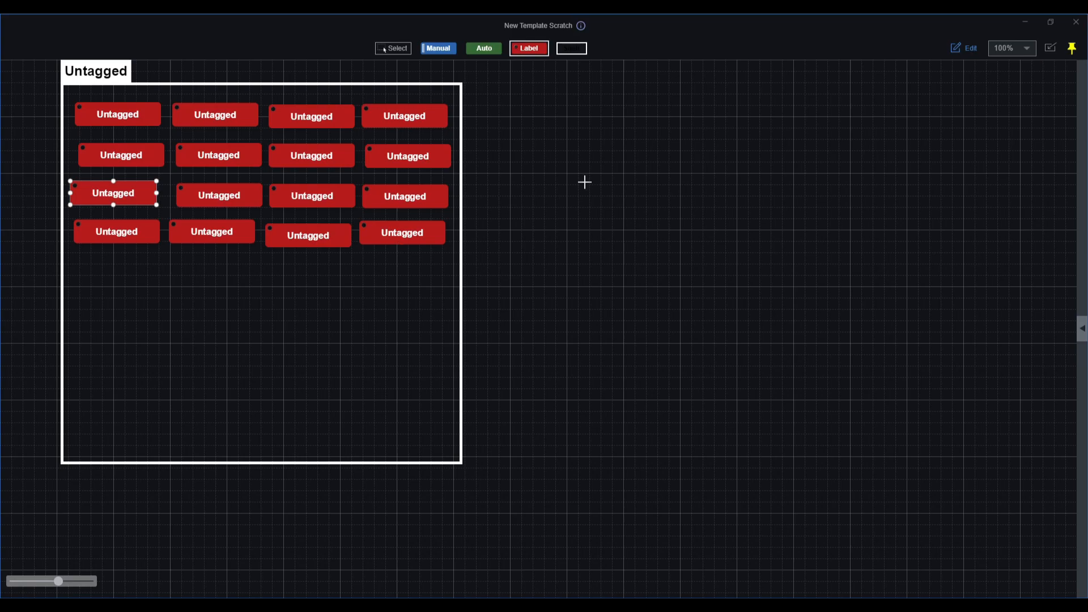
left_click(323, 465)
left_click_drag(261, 465, 262, 592)
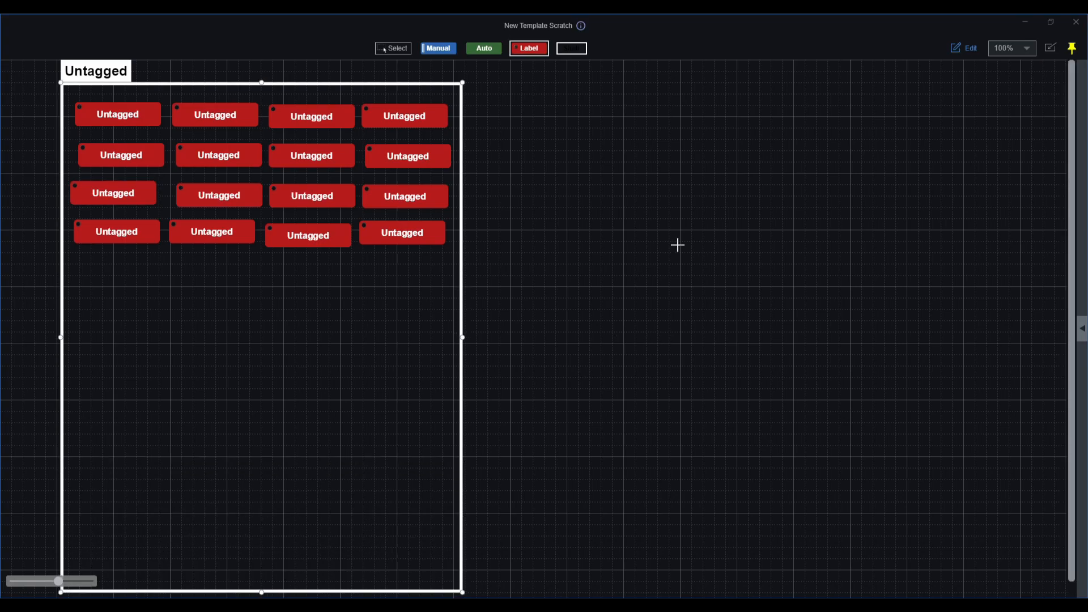
left_click(1020, 52)
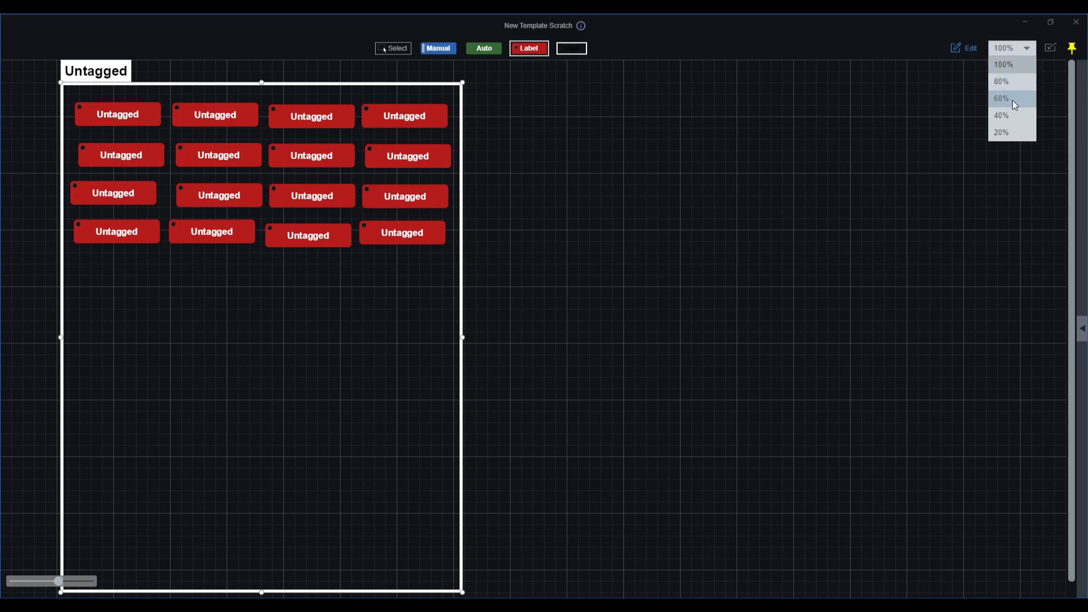
left_click(1014, 82)
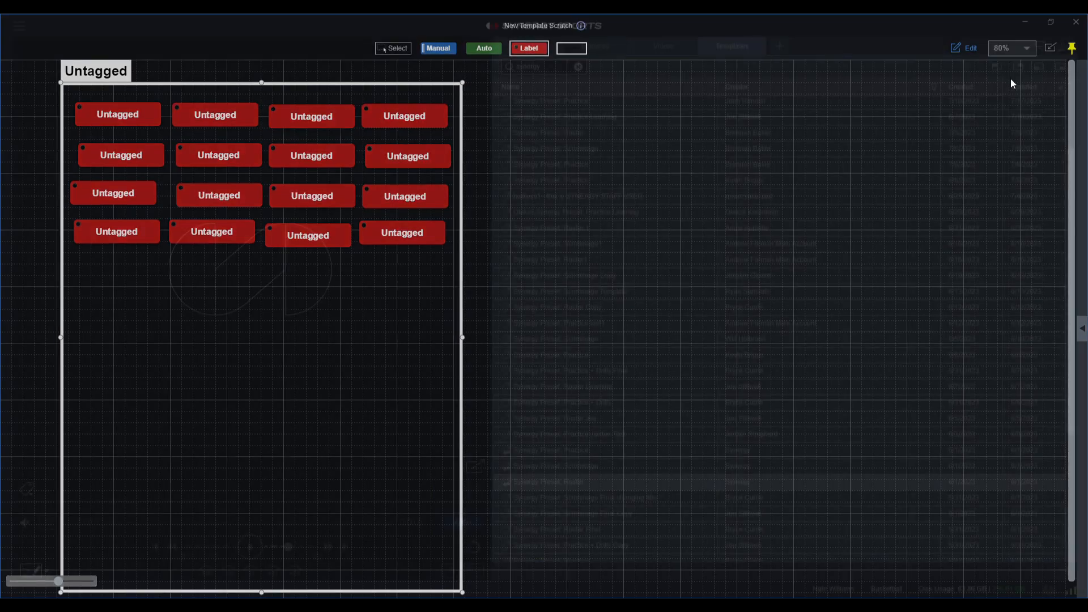
left_click(1019, 49)
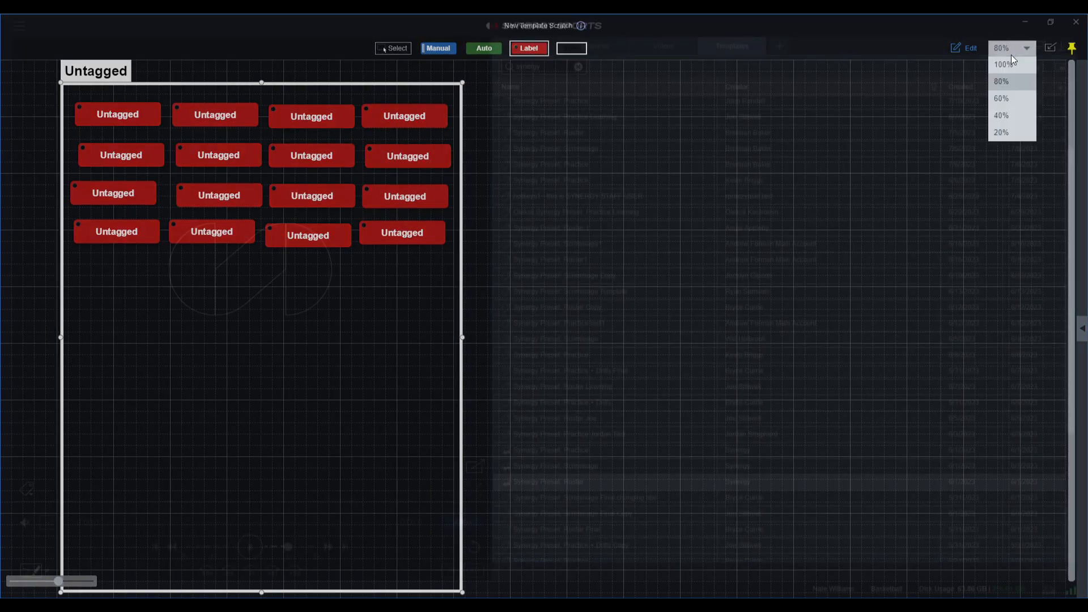
left_click(1013, 64)
Draw an Auto button beneath the label buttons, paste three copies, and arrange all four as a row
left_click(485, 49)
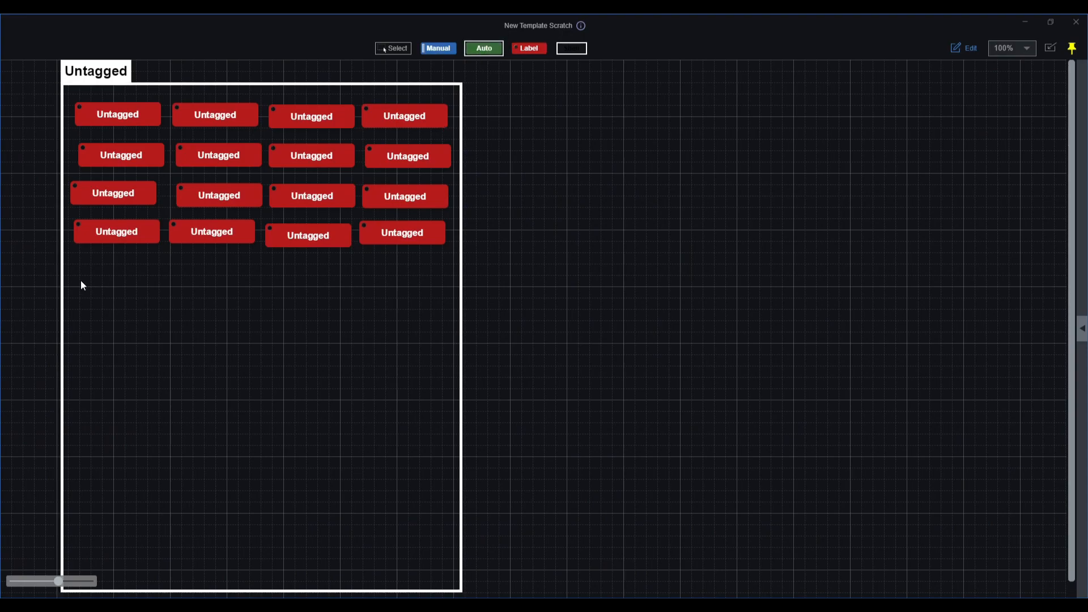
left_click_drag(77, 280, 145, 299)
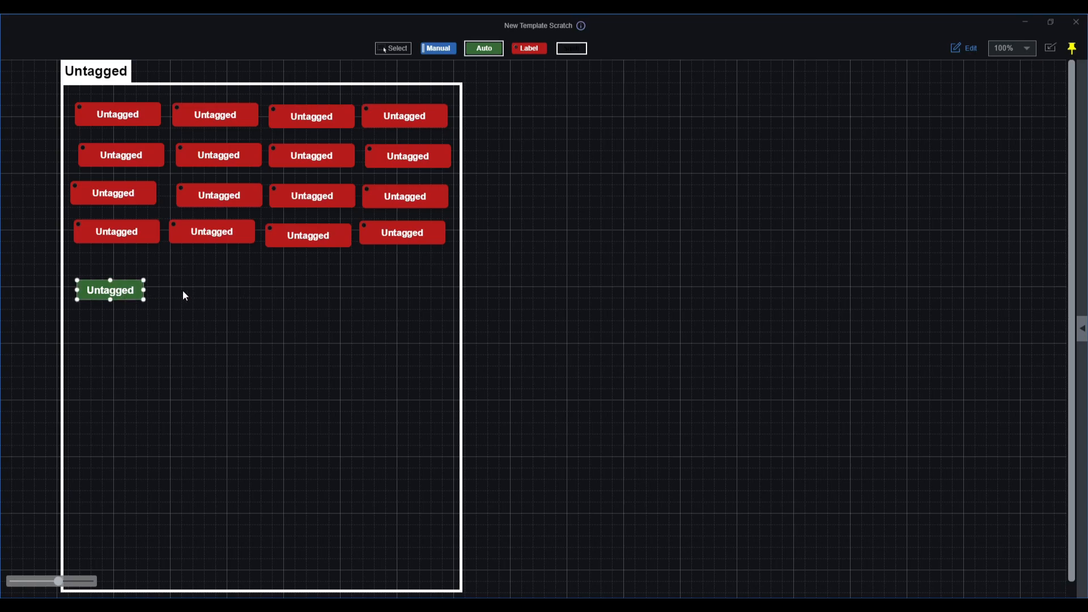
key("ctrl+v")
key("ctrl+v")
key("ctrl+v")
left_click_drag(151, 327, 207, 291)
left_click_drag(150, 315, 390, 299)
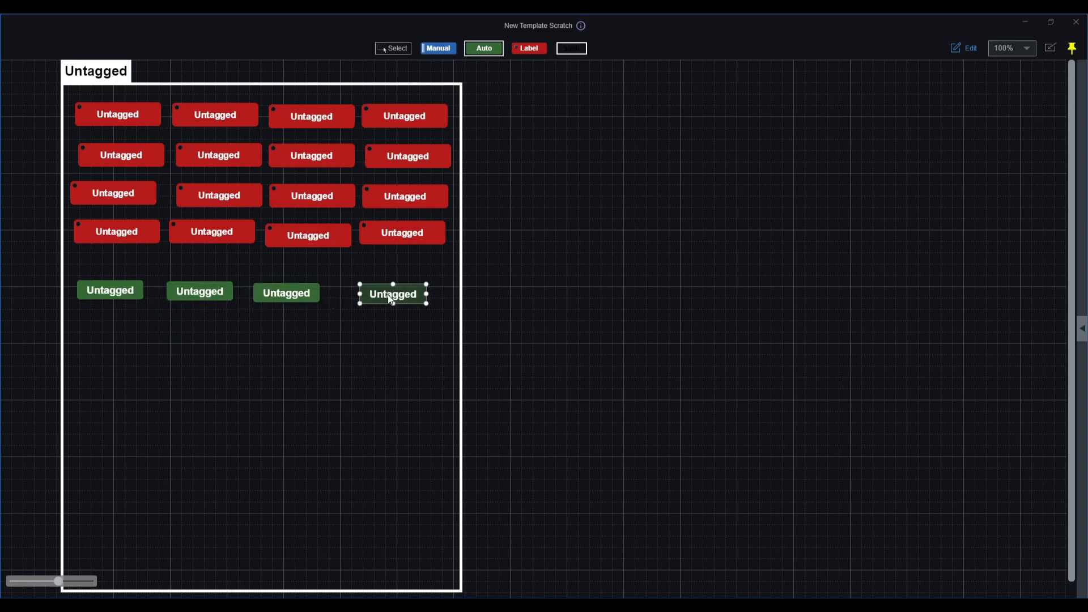
Paste four more Auto buttons and arrange them as a second row beneath the first green row
key("ctrl+v")
key("ctrl+v")
key("ctrl+v")
key("ctrl+v")
left_click_drag(241, 332, 108, 328)
left_click_drag(235, 333, 294, 336)
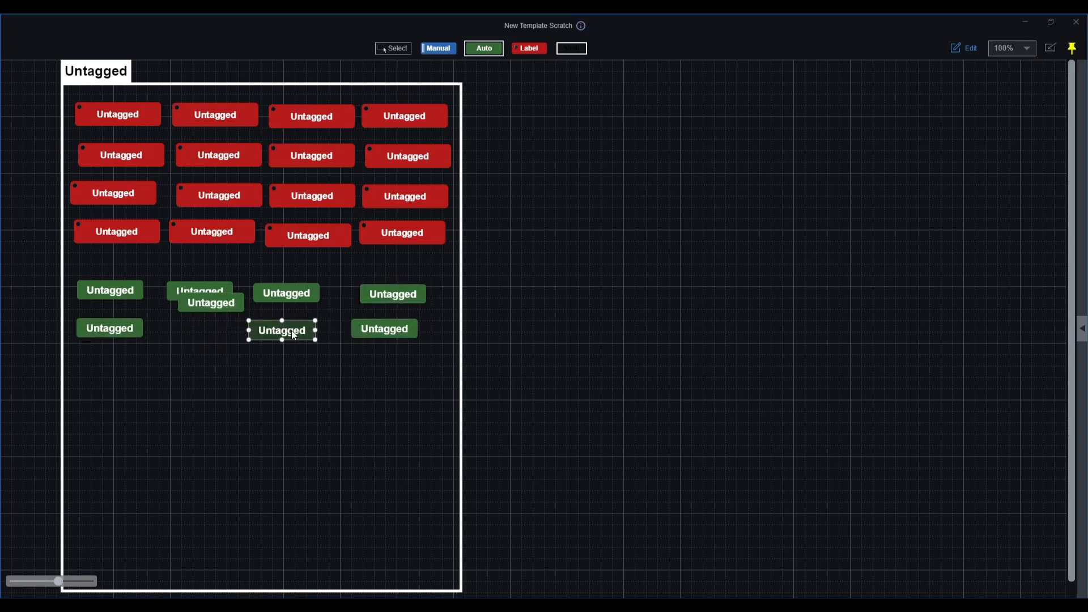
left_click_drag(222, 301, 208, 327)
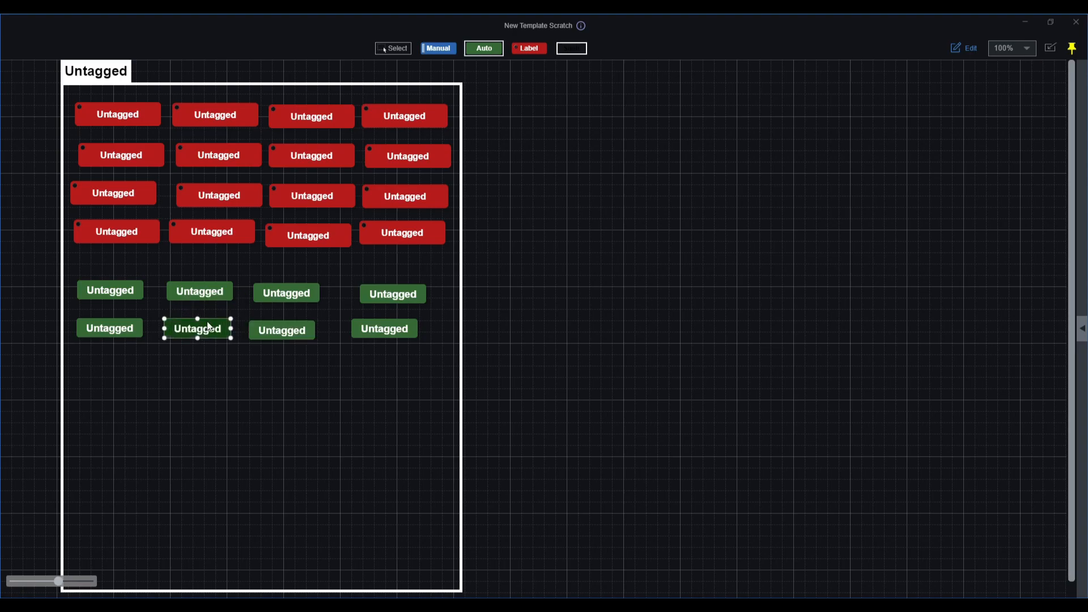
Paste another four Auto buttons and lay them out as a third green row
key("ctrl+v")
key("ctrl+v")
key("ctrl+v")
key("ctrl+v")
left_click_drag(170, 374, 392, 364)
left_click_drag(138, 366, 185, 366)
left_click_drag(193, 371, 192, 375)
left_click_drag(123, 342, 116, 376)
Straighten the third and fourth columns by nudging their buttons in the second and third green rows
left_click_drag(291, 329, 297, 329)
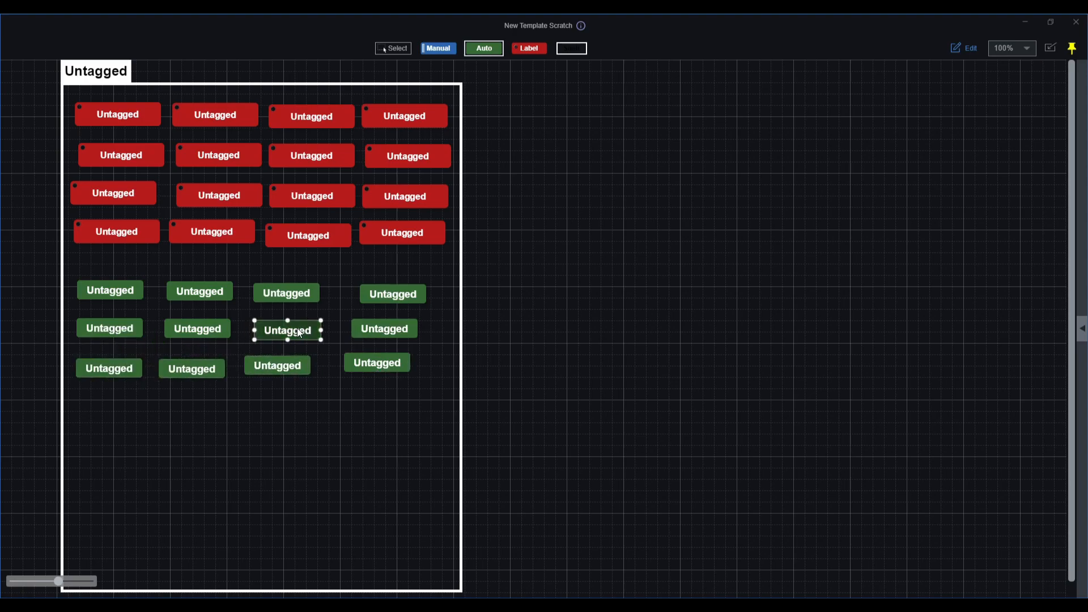
left_click_drag(285, 372, 291, 373)
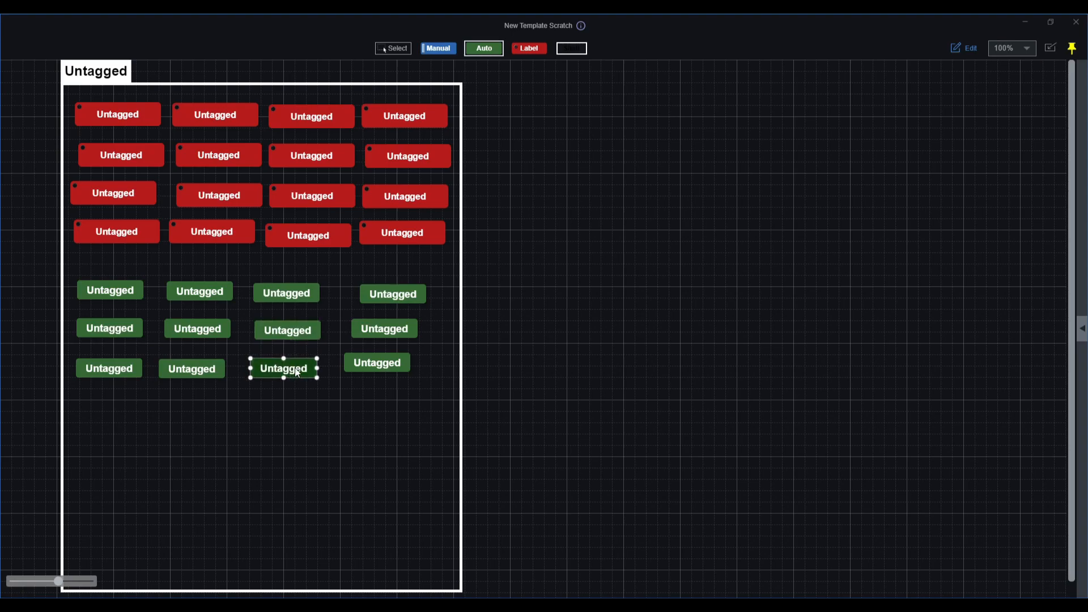
left_click_drag(385, 368, 391, 372)
left_click_drag(391, 334, 396, 333)
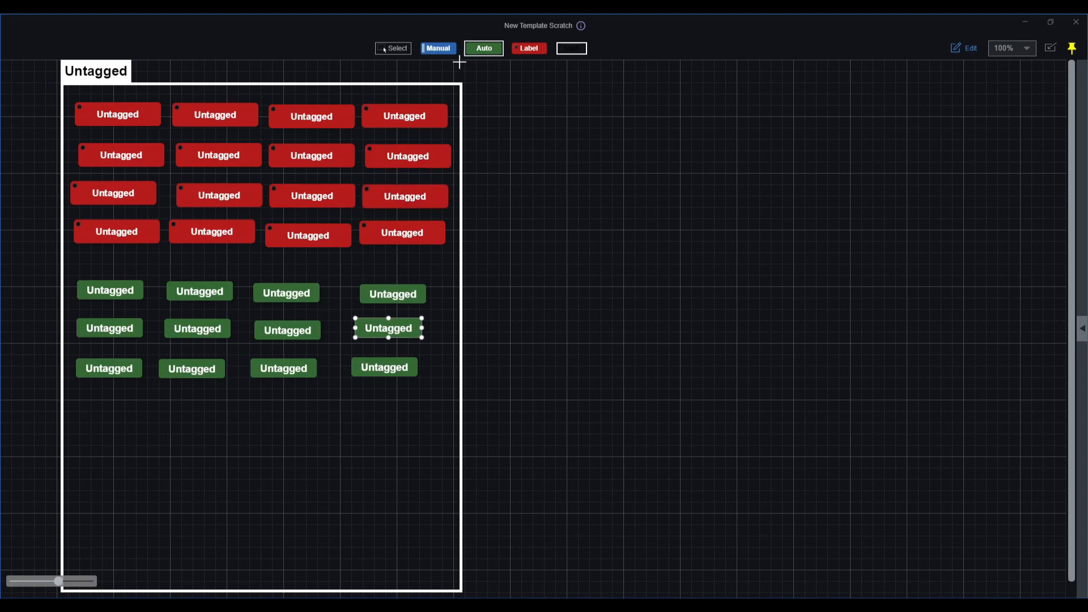
Draw a Manual button below the green rows, paste three copies, and space all four evenly in a row
left_click(439, 48)
left_click_drag(98, 416, 160, 445)
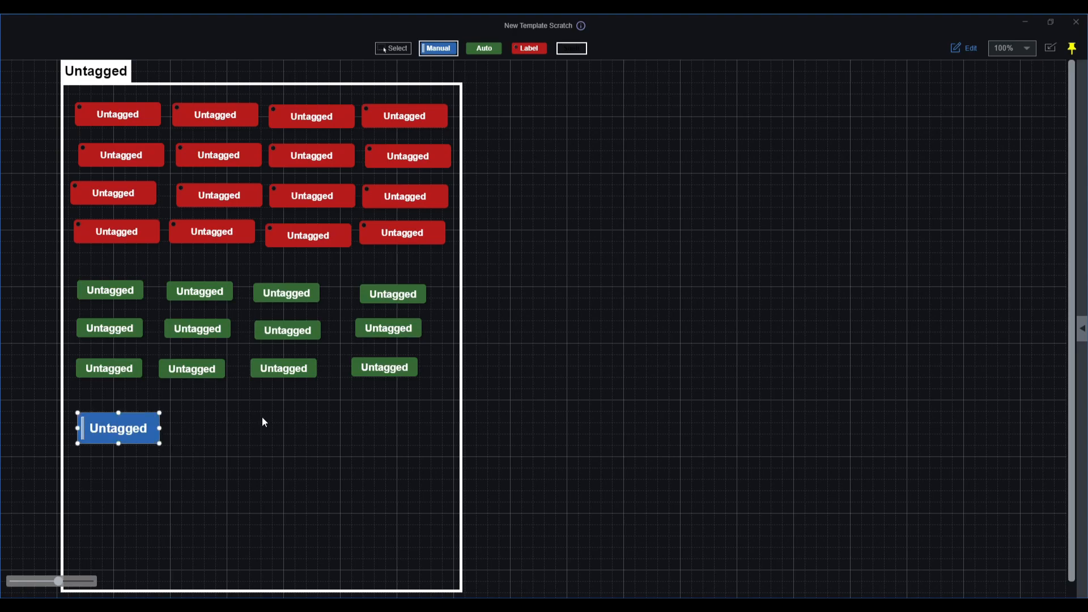
key("ctrl+v")
key("ctrl+v")
key("ctrl+v")
left_click_drag(162, 454, 374, 431)
left_click_drag(150, 448, 404, 452)
left_click_drag(223, 433, 207, 433)
left_click_drag(308, 433, 283, 433)
left_click_drag(383, 447, 404, 435)
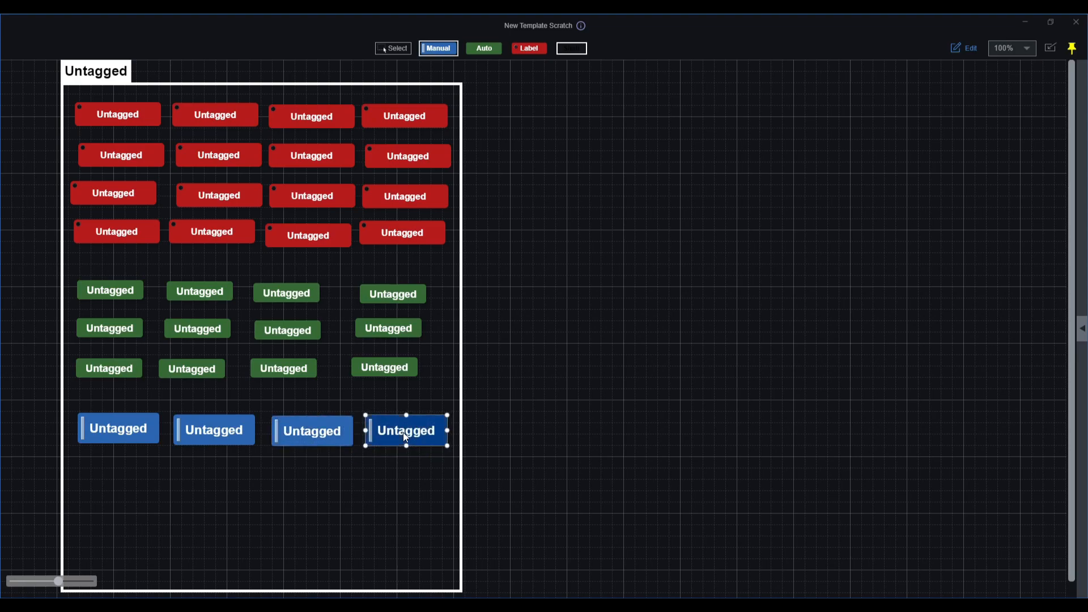
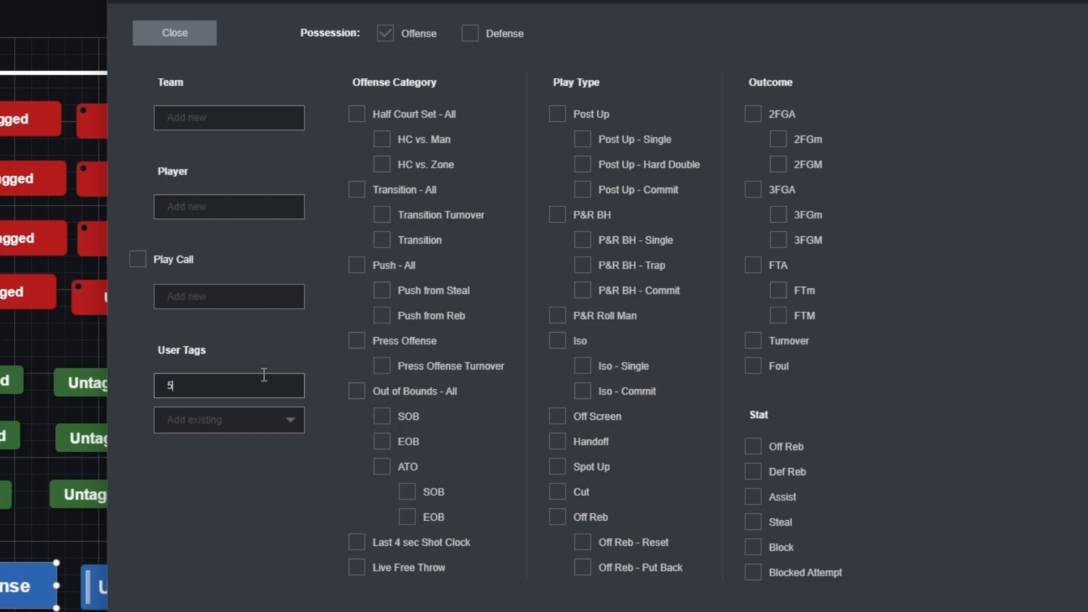
Give the second Manual button the user tag "5 on 4 Shooting"
type("on 4 Shooting")
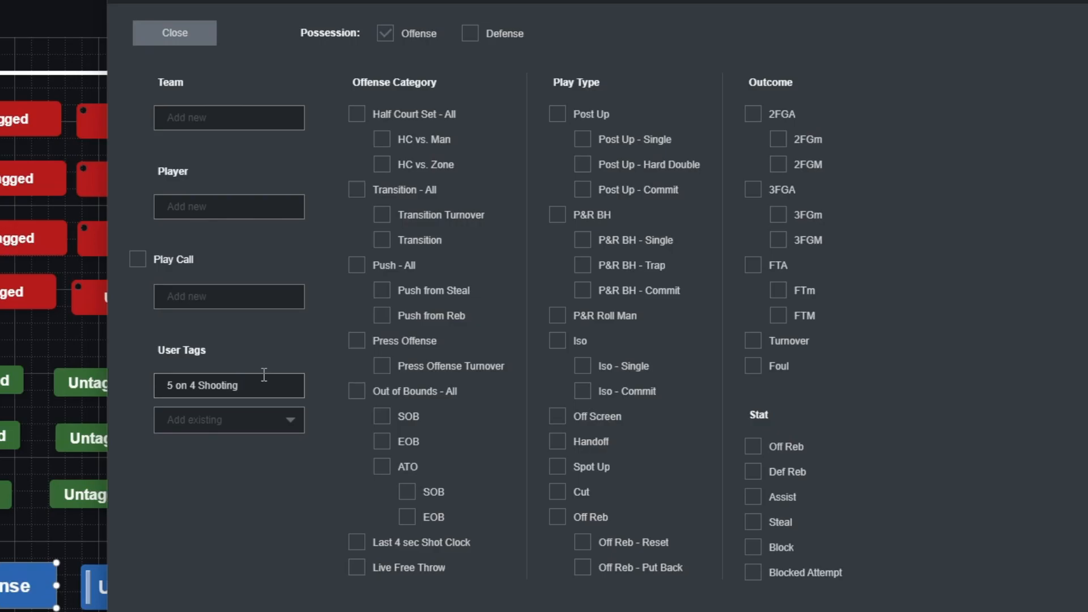
left_click(210, 33)
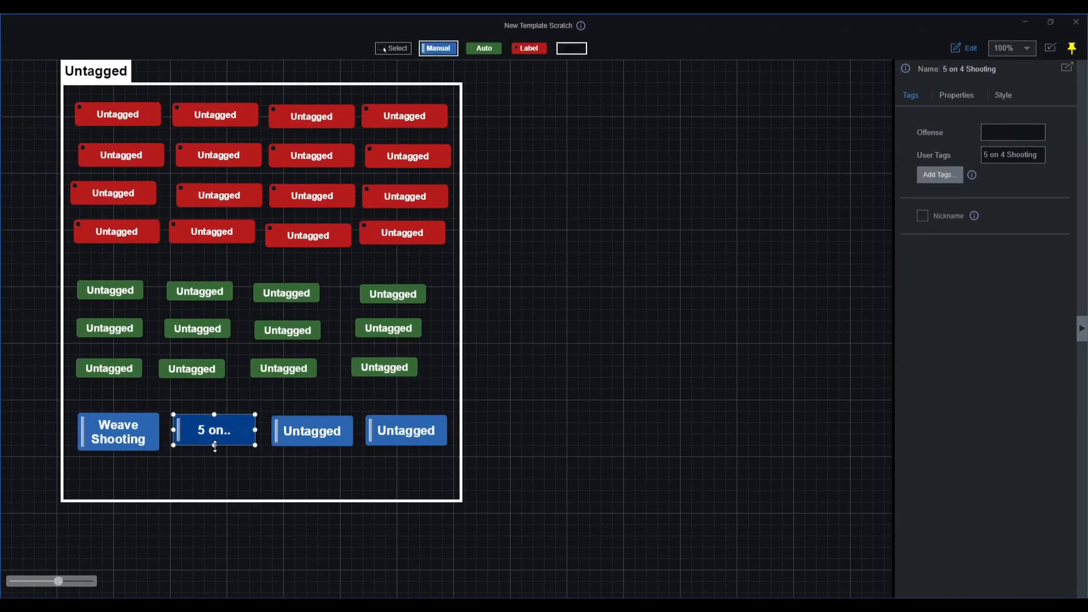
Tag the third Manual button with Defense possession and the play call "Fundies"
left_click(303, 433)
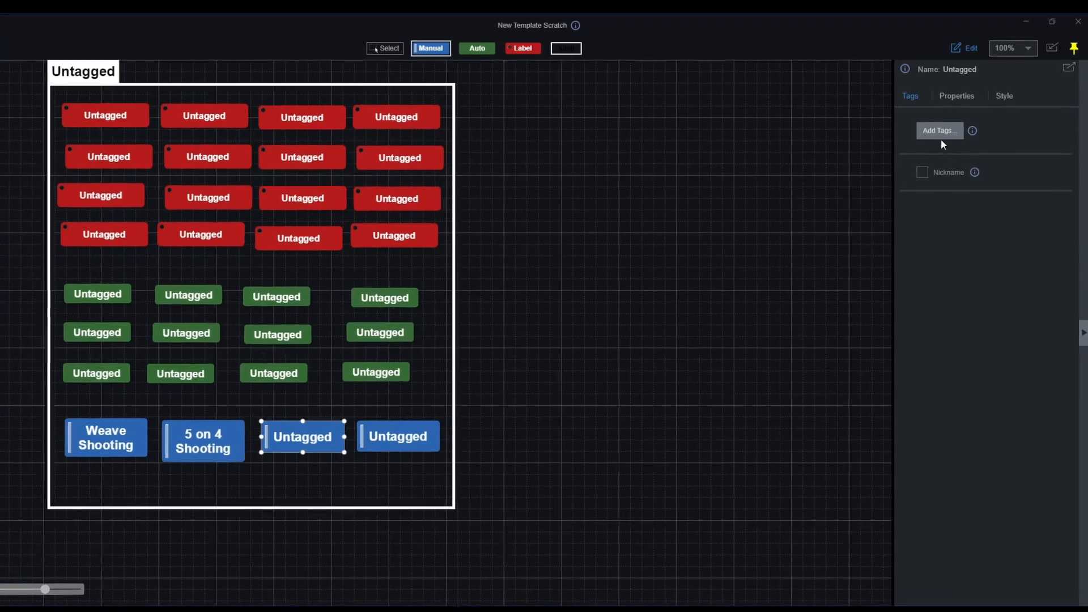
left_click(940, 131)
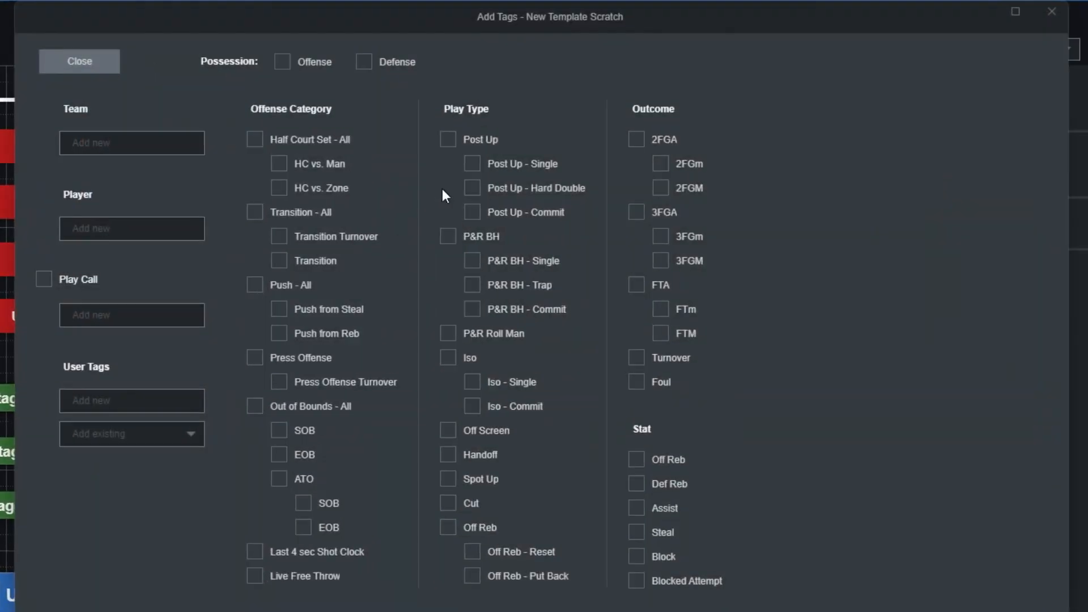
left_click(363, 61)
left_click(156, 316)
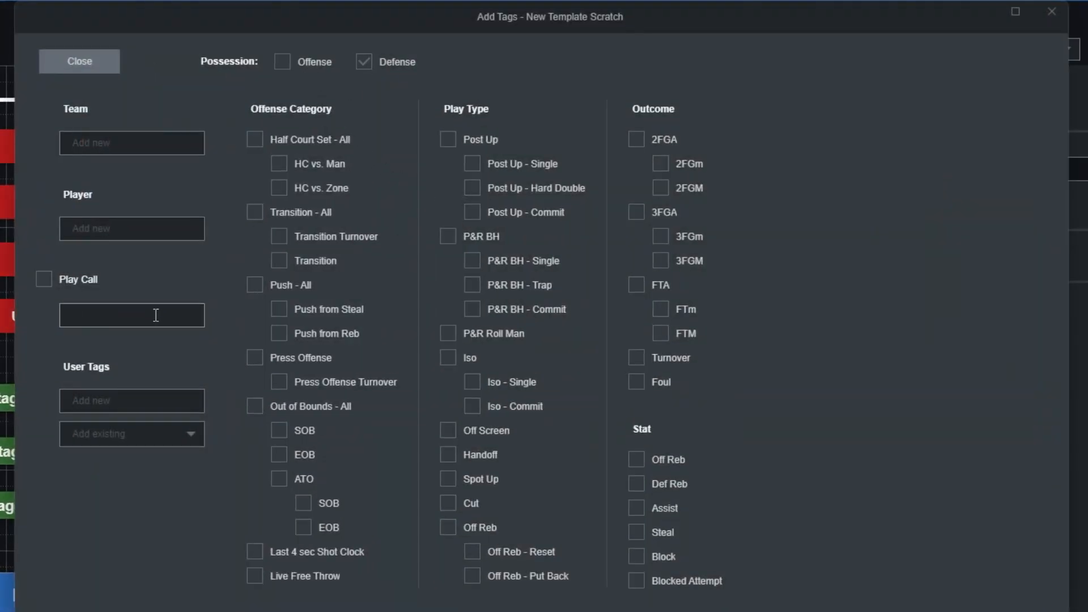
type("Fundies")
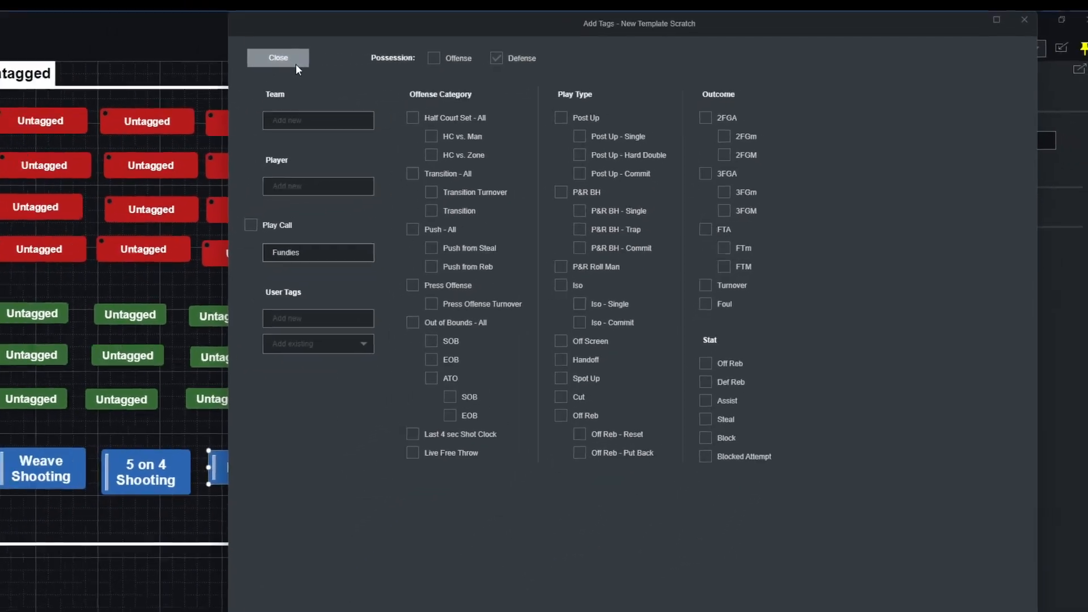
left_click(296, 65)
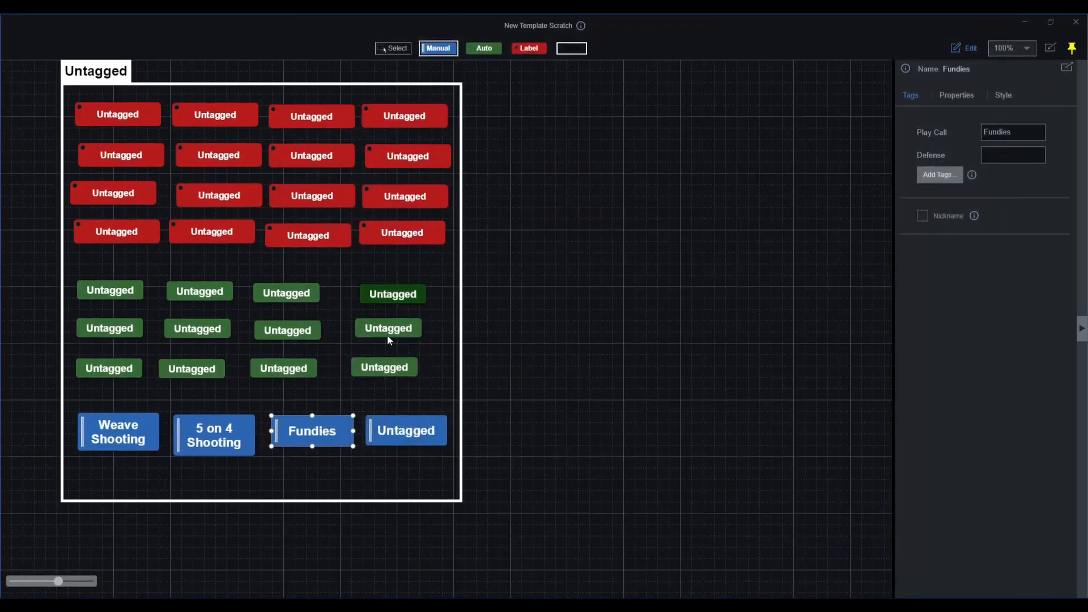
Tag the fourth Manual button with Defense possession and the user tag "Defensive Games"
left_click(399, 432)
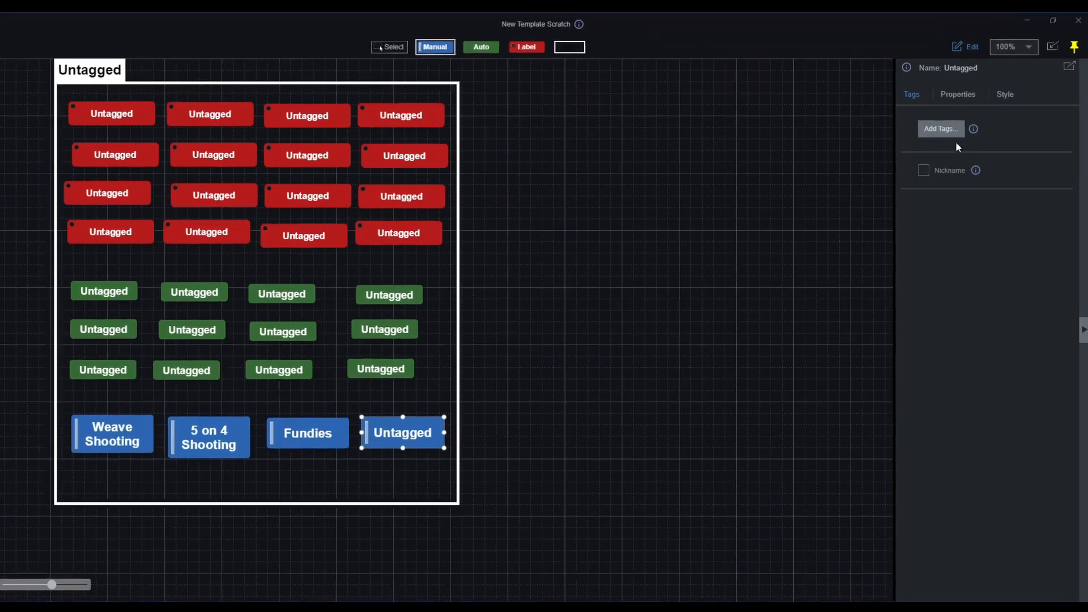
left_click(943, 129)
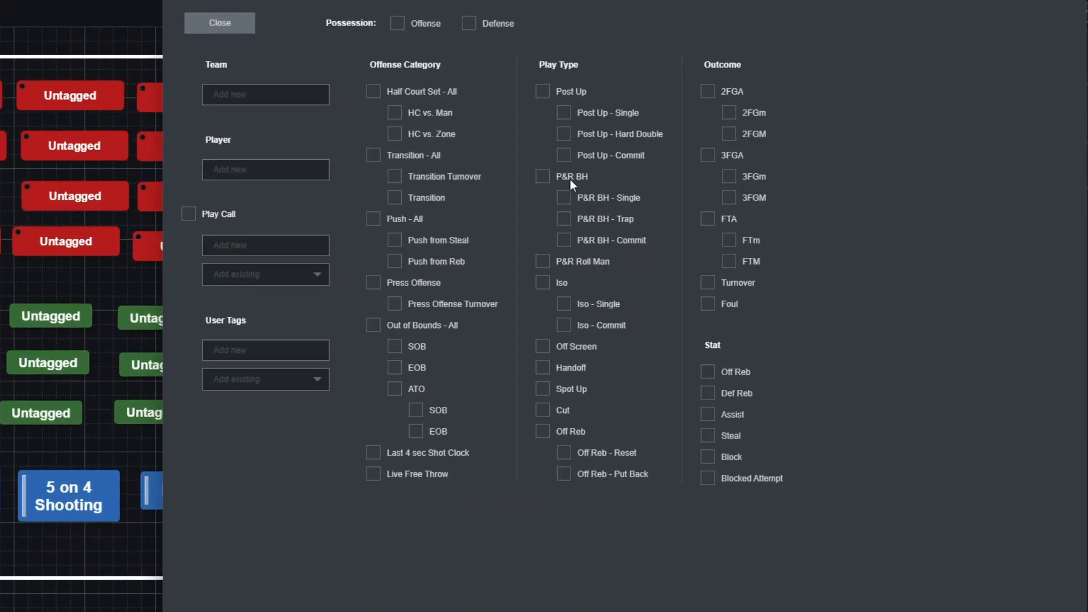
left_click(469, 24)
left_click(250, 352)
type("Defensive Games")
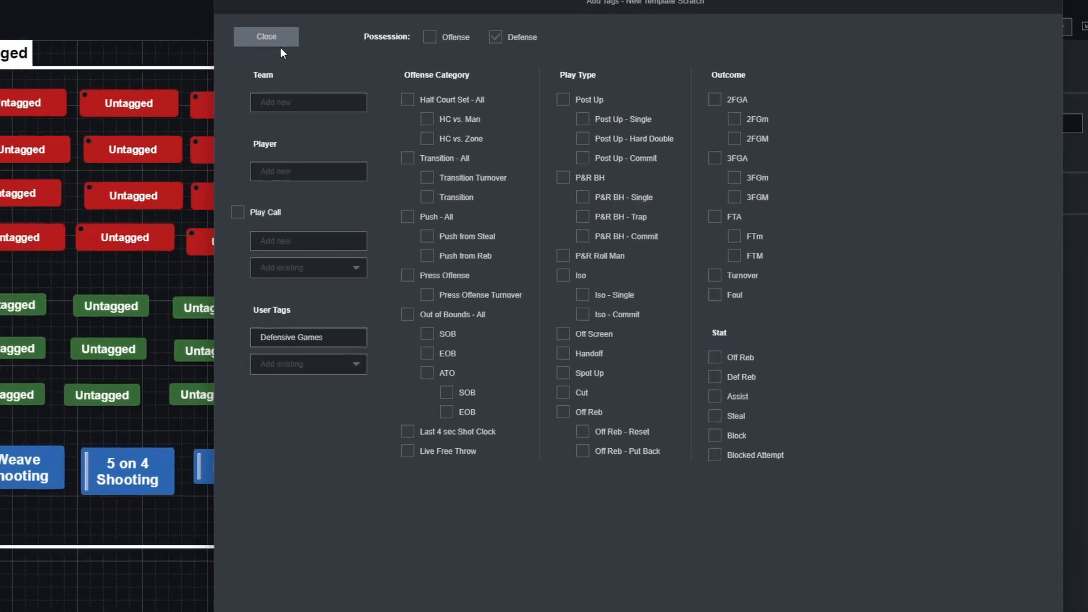
left_click(227, 27)
Clear the play call from the third Manual button and add "Fundies" as its user tag instead
left_click(191, 491)
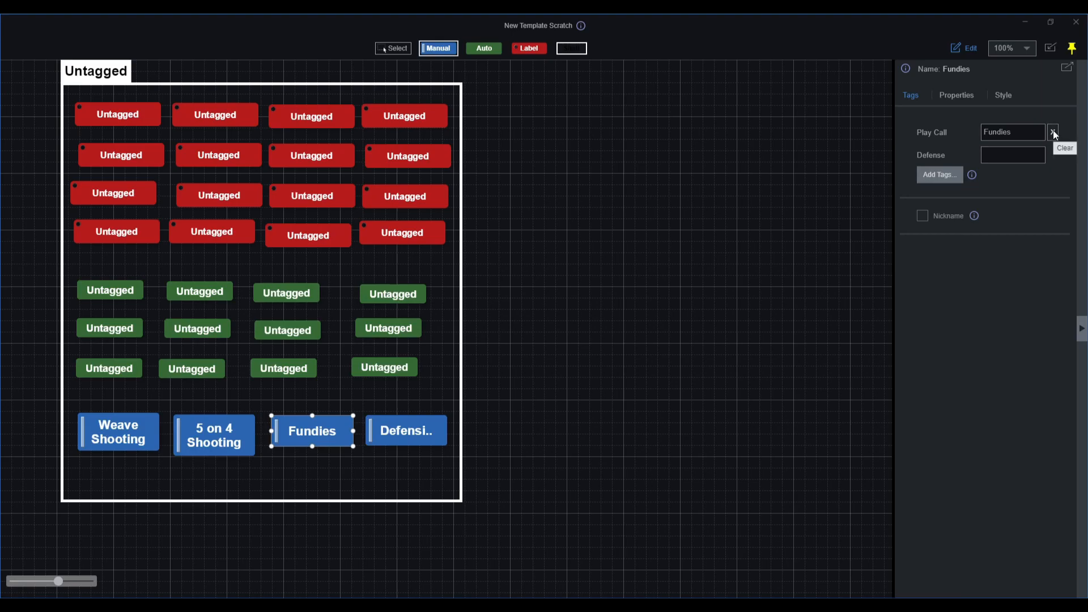
left_click(1053, 132)
left_click(952, 156)
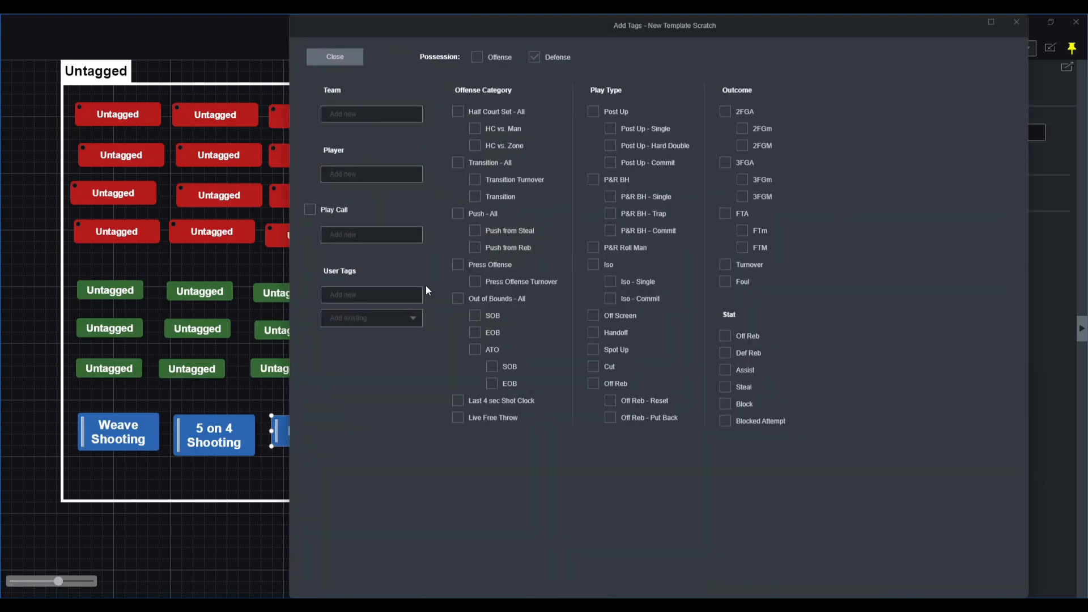
left_click(404, 295)
type("Fundies")
left_click(334, 57)
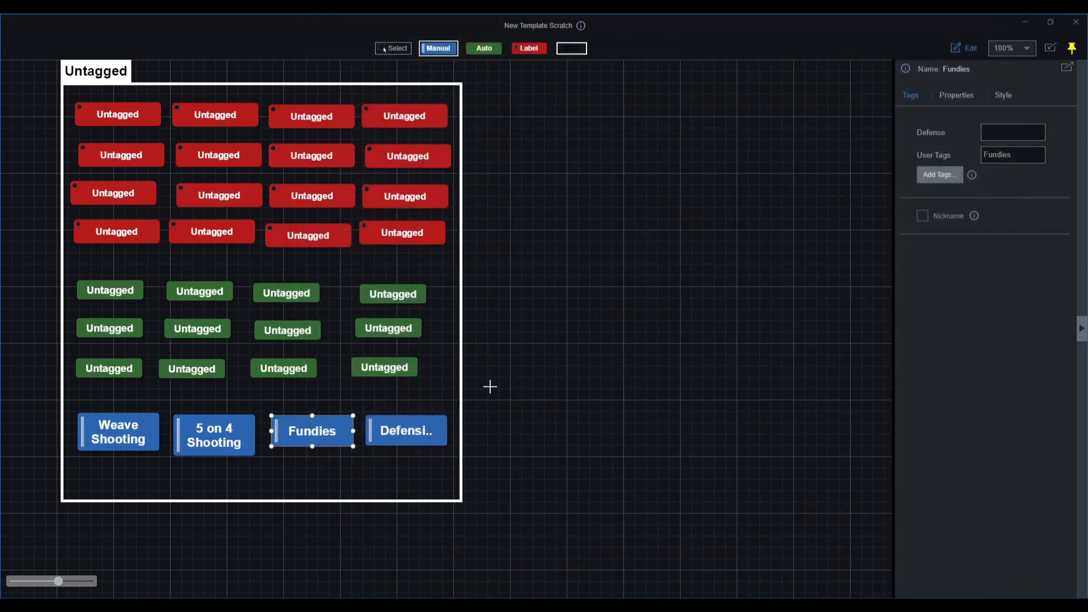
Make the Defensive Games button taller so that its full name fits
left_click(407, 442)
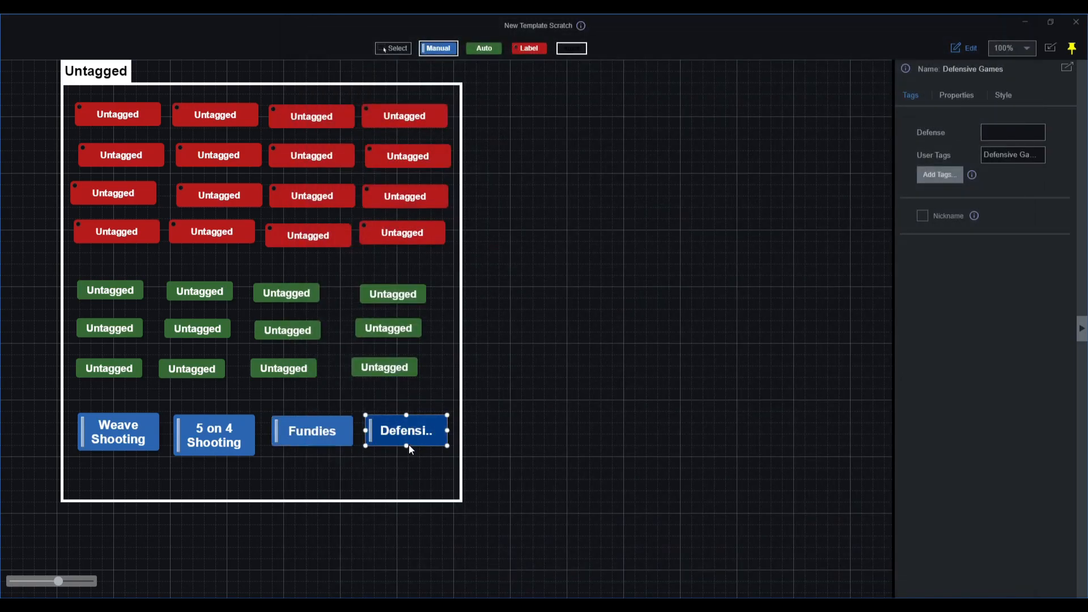
left_click_drag(405, 447, 406, 454)
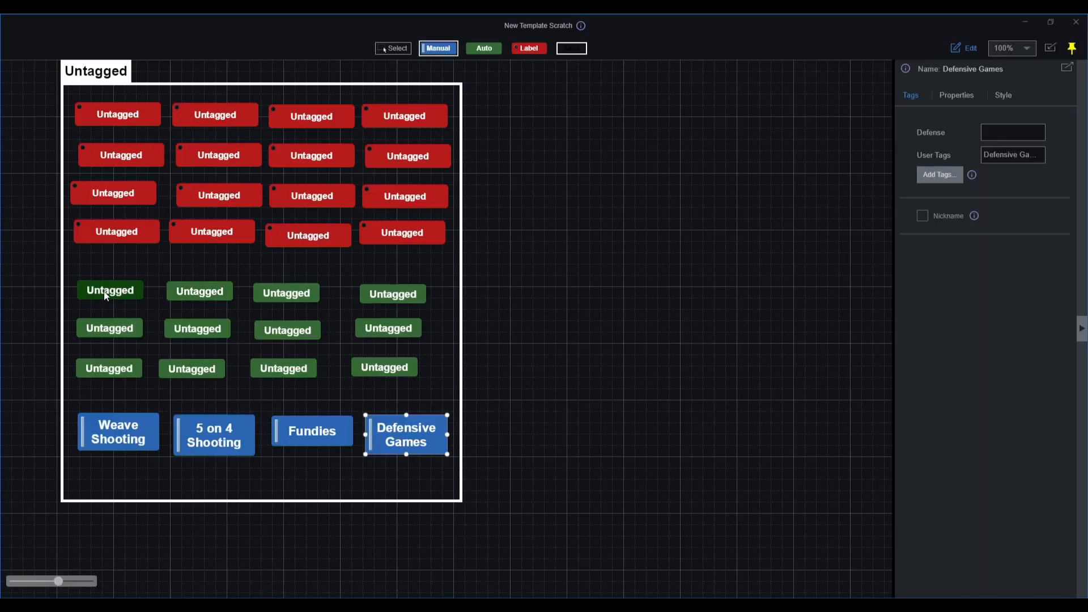
Tag the first Auto button of the top green row with the 3FGm outcome
left_click(105, 297)
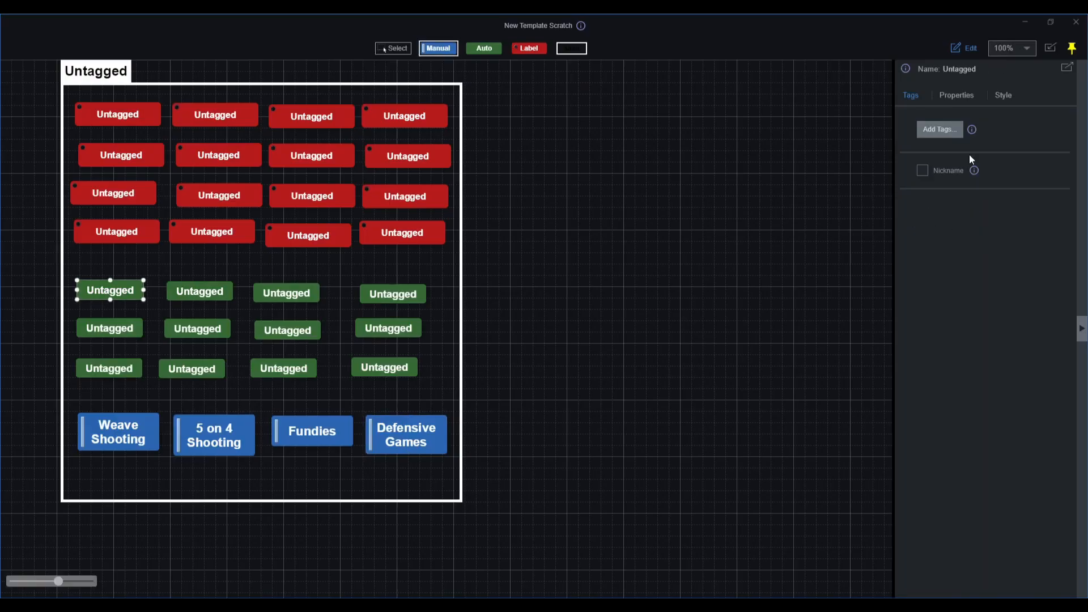
left_click(940, 129)
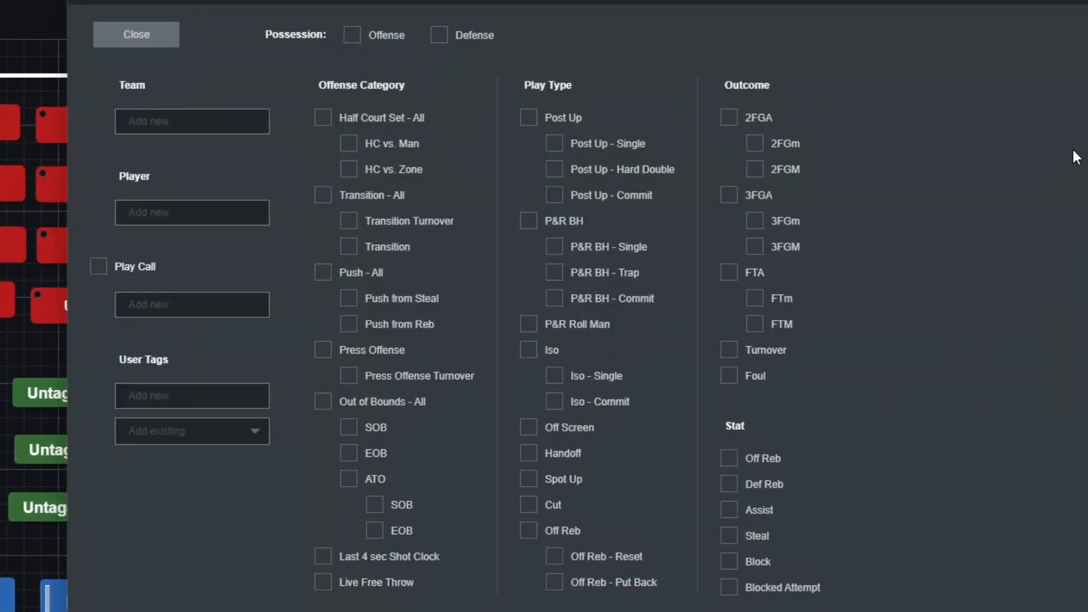
left_click(755, 220)
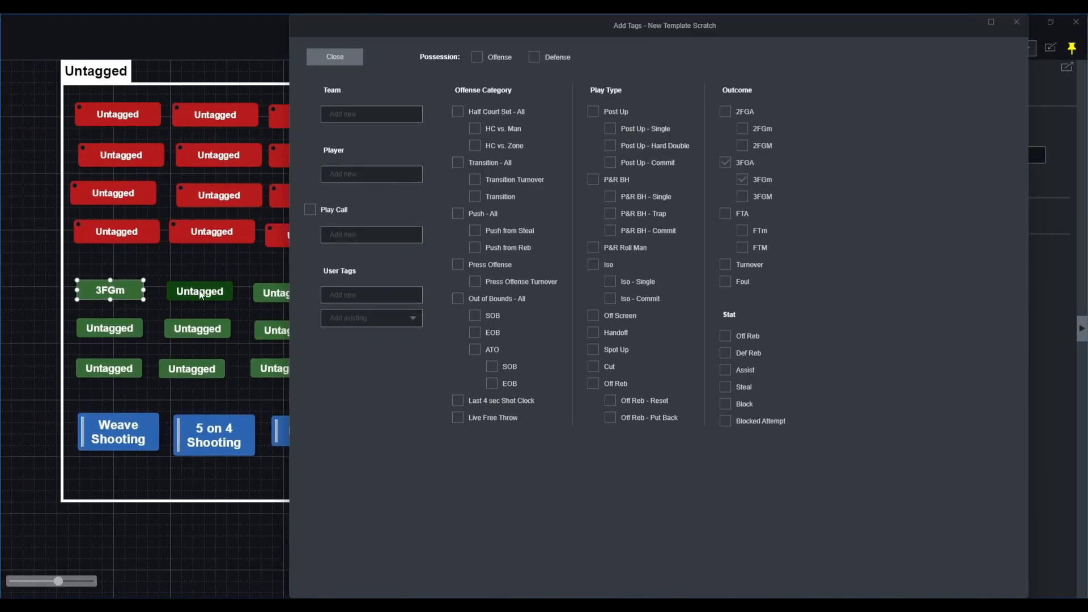
Tag the second Auto button of the top green row with the 3FGM outcome
left_click(201, 294)
left_click(932, 134)
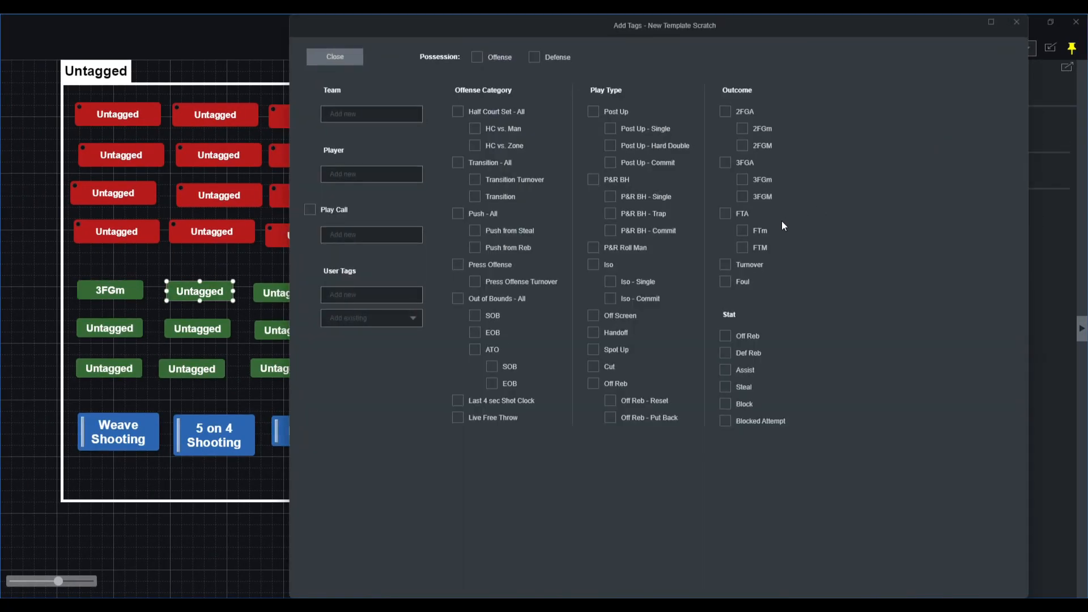
left_click(740, 198)
left_click(335, 57)
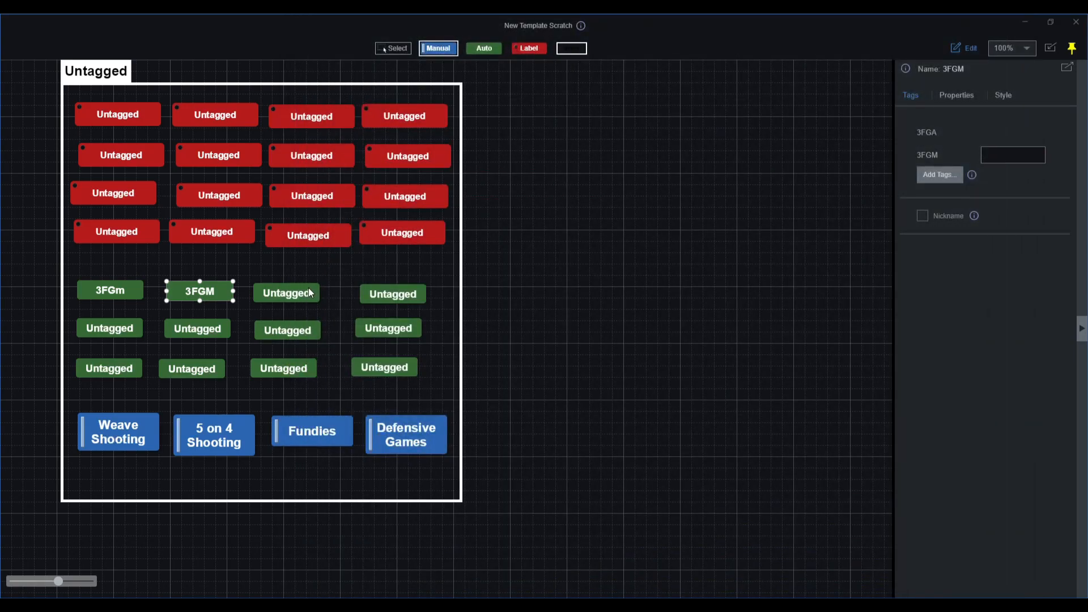
Tag the third Auto button of the top green row with the 2FGm outcome
left_click(309, 293)
left_click(947, 132)
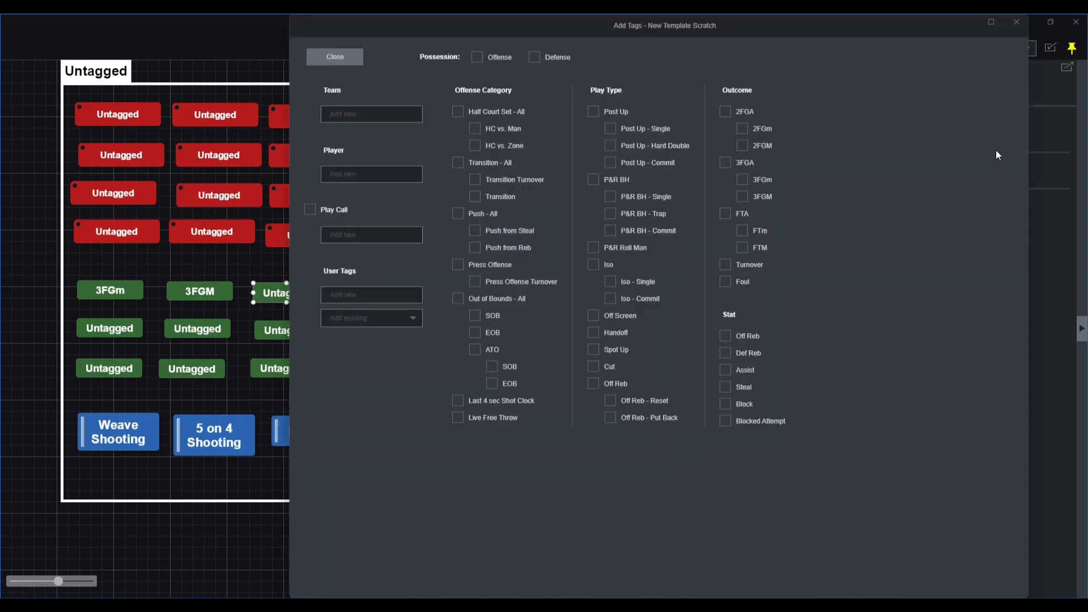
left_click(742, 129)
left_click(336, 62)
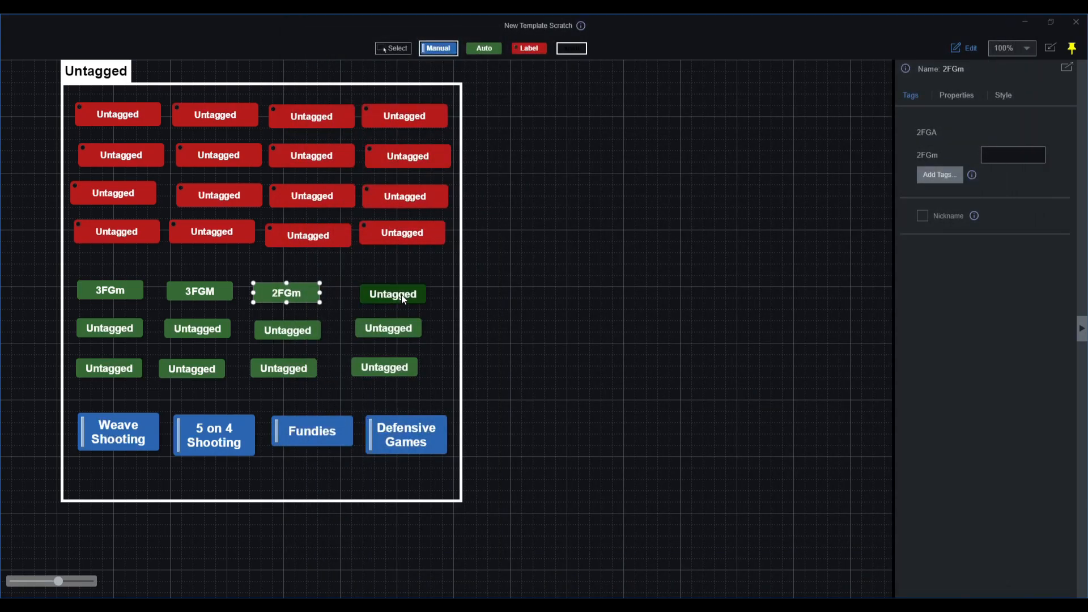
Tag the fourth Auto button of the top green row with the 2FGM outcome
left_click(402, 295)
left_click(935, 131)
left_click(740, 145)
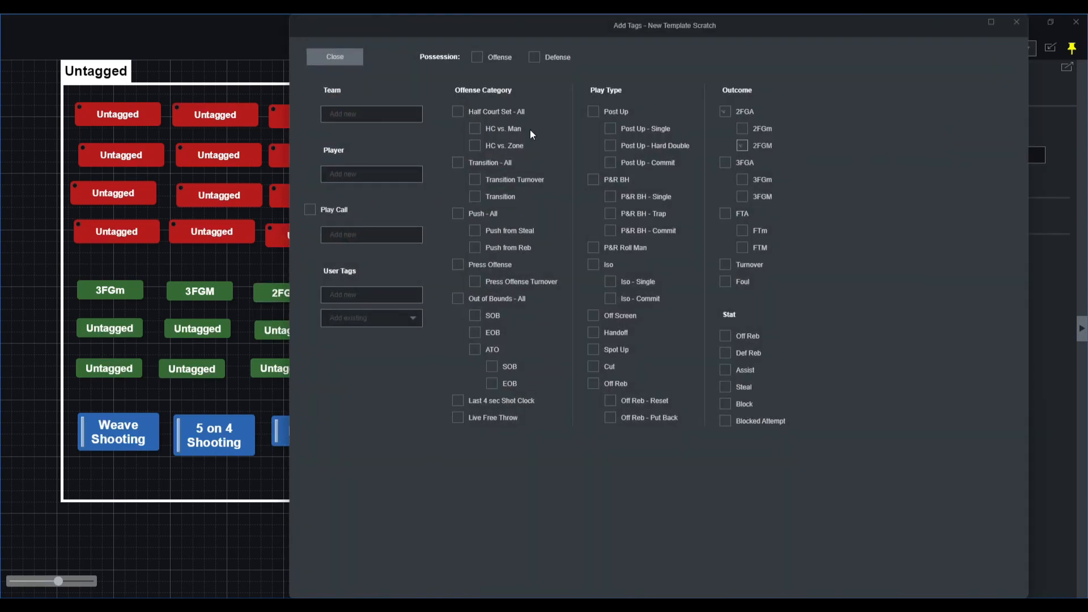
left_click(329, 53)
Tag the first Auto button of the middle green row with the Turnover outcome
left_click(136, 327)
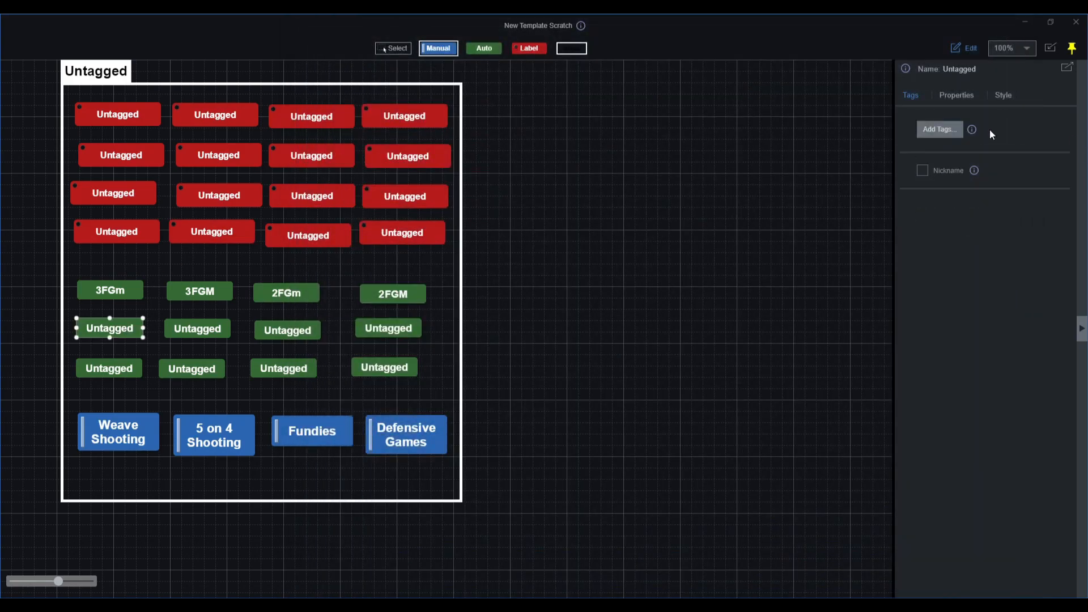
left_click(939, 129)
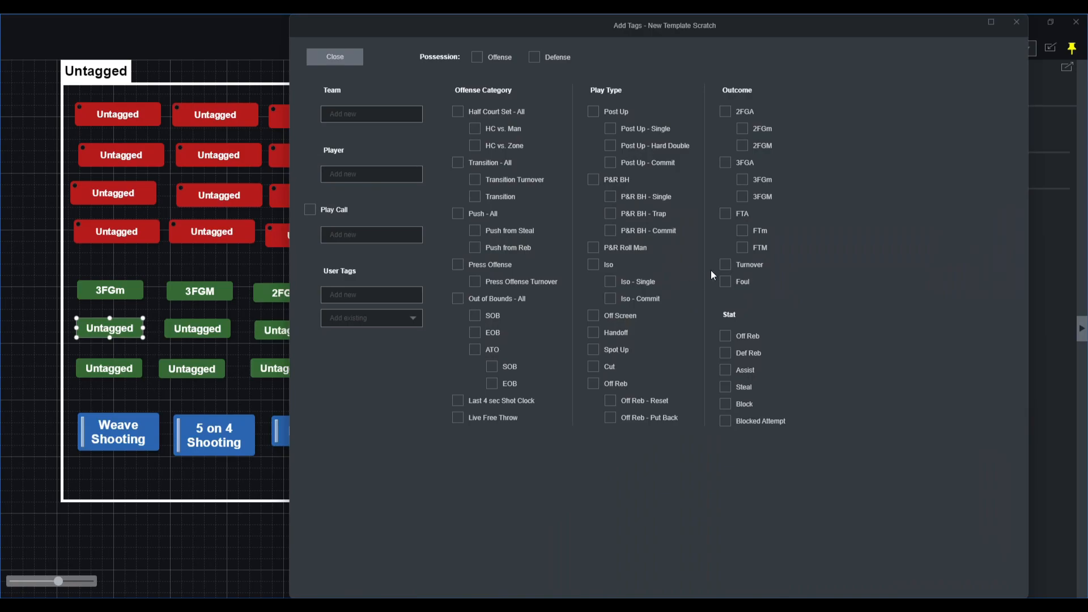
left_click(726, 265)
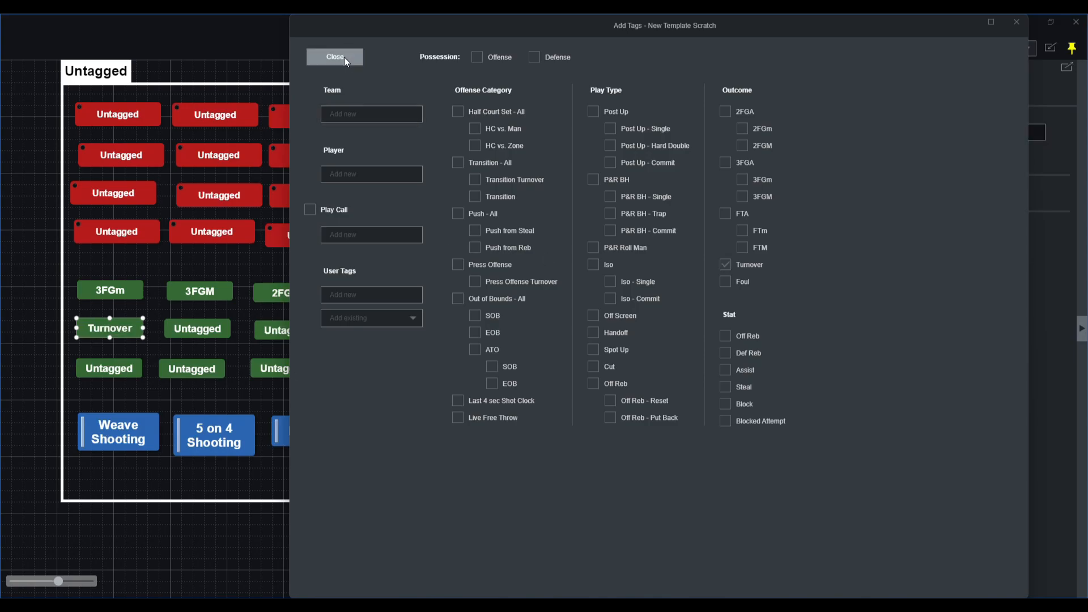
left_click(345, 56)
Tag the second Auto button of the middle green row with the Block stat
left_click(222, 327)
left_click(940, 152)
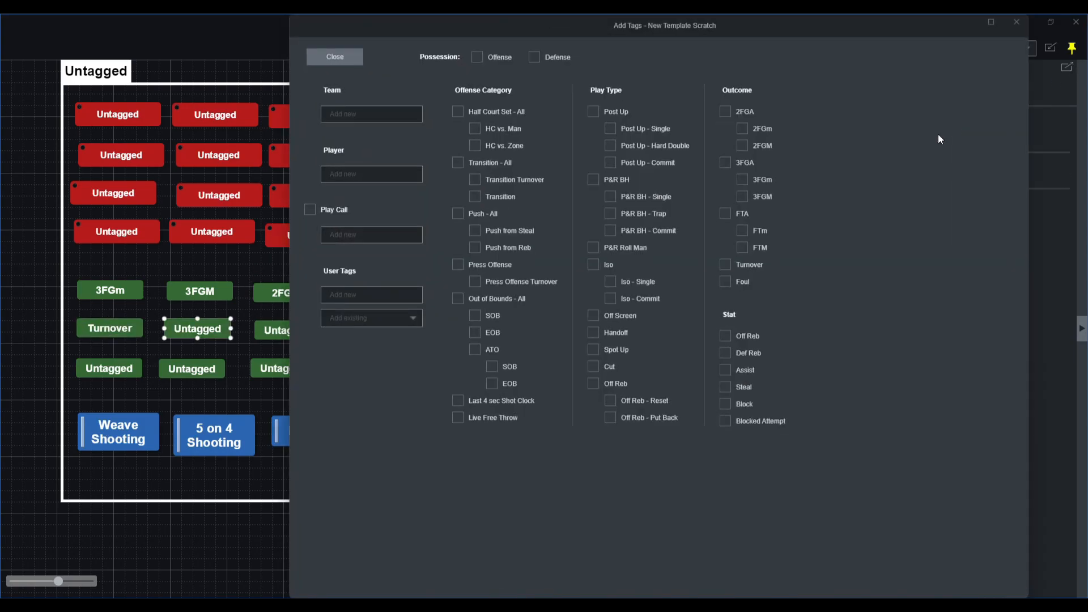
left_click(726, 404)
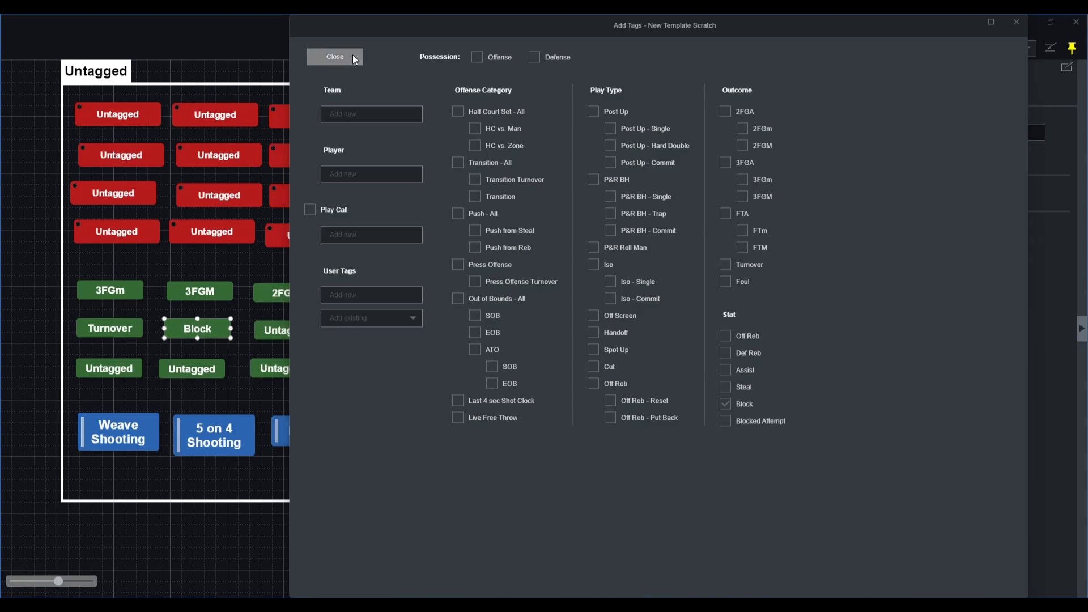
left_click(352, 55)
Tag the third Auto button of the middle green row with the Steal stat
left_click(315, 323)
left_click(948, 131)
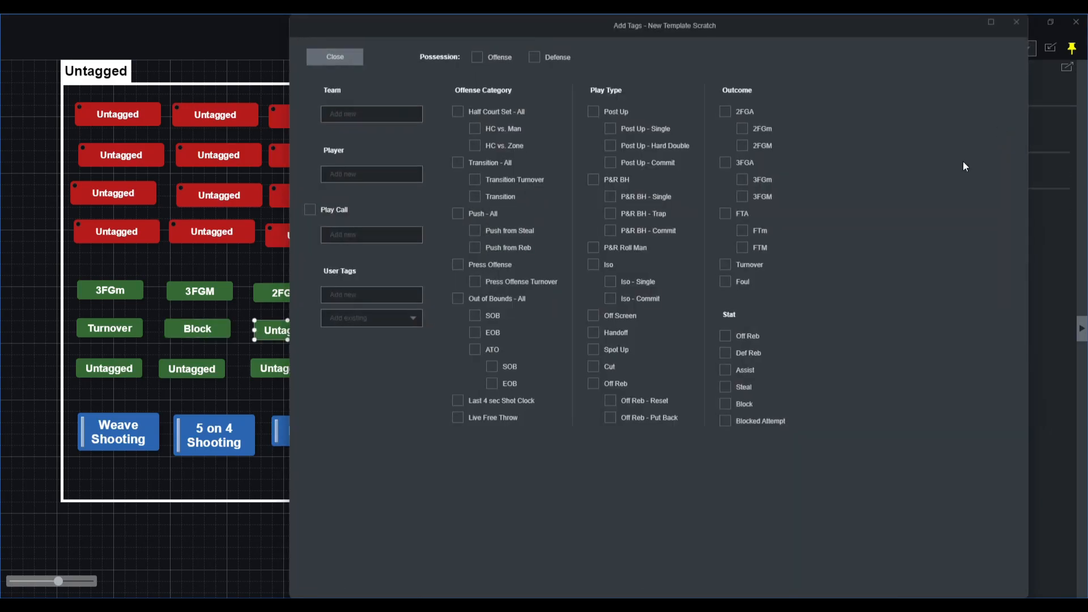
left_click(725, 387)
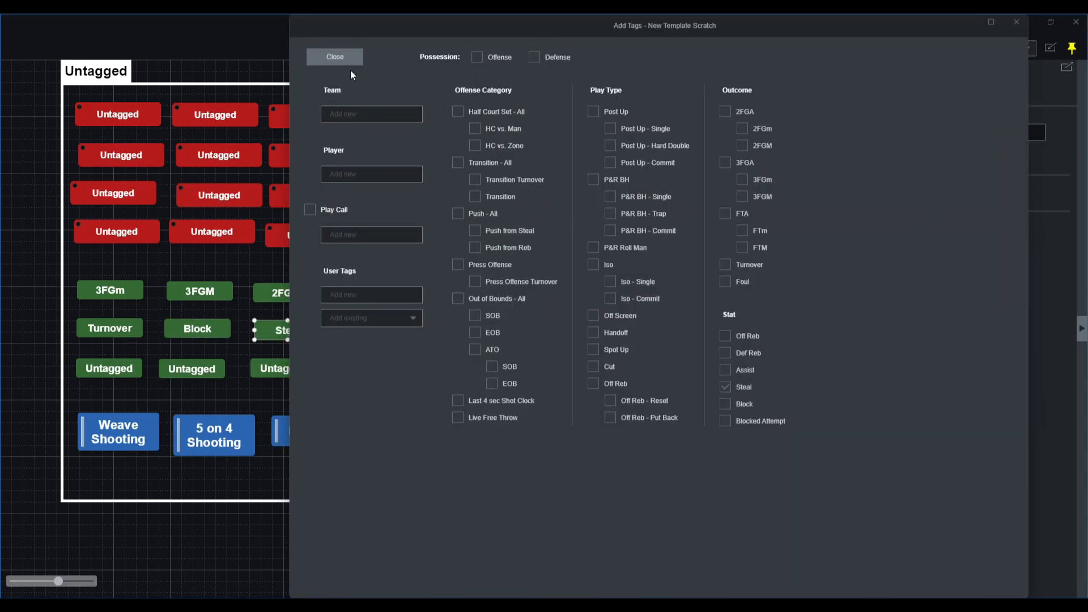
left_click(321, 59)
Tag the fourth Auto button of the middle green row with the Assist stat
left_click(391, 332)
left_click(940, 130)
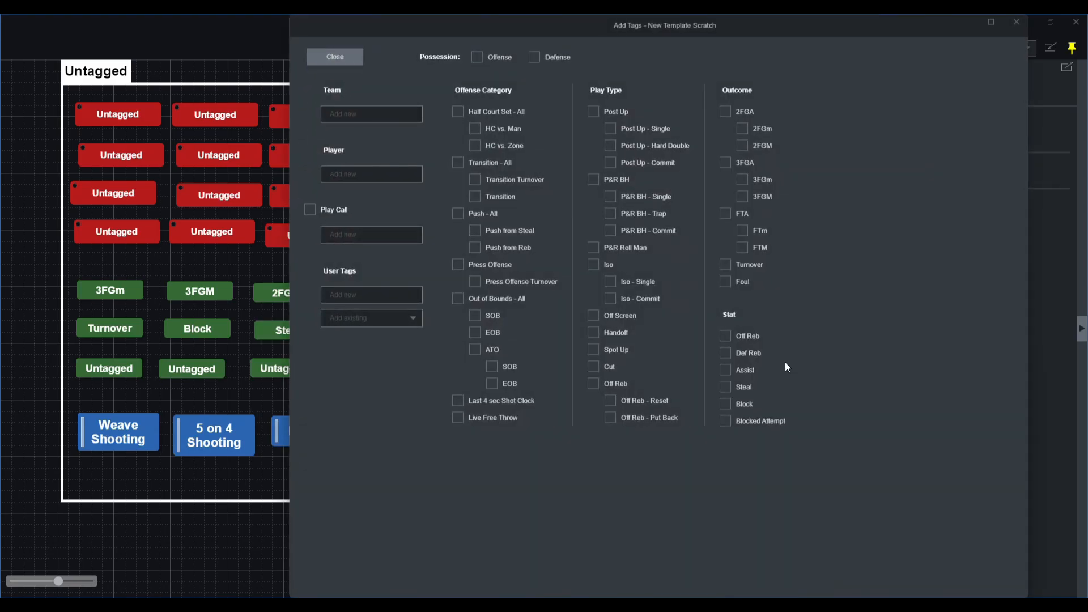
left_click(726, 371)
left_click(339, 59)
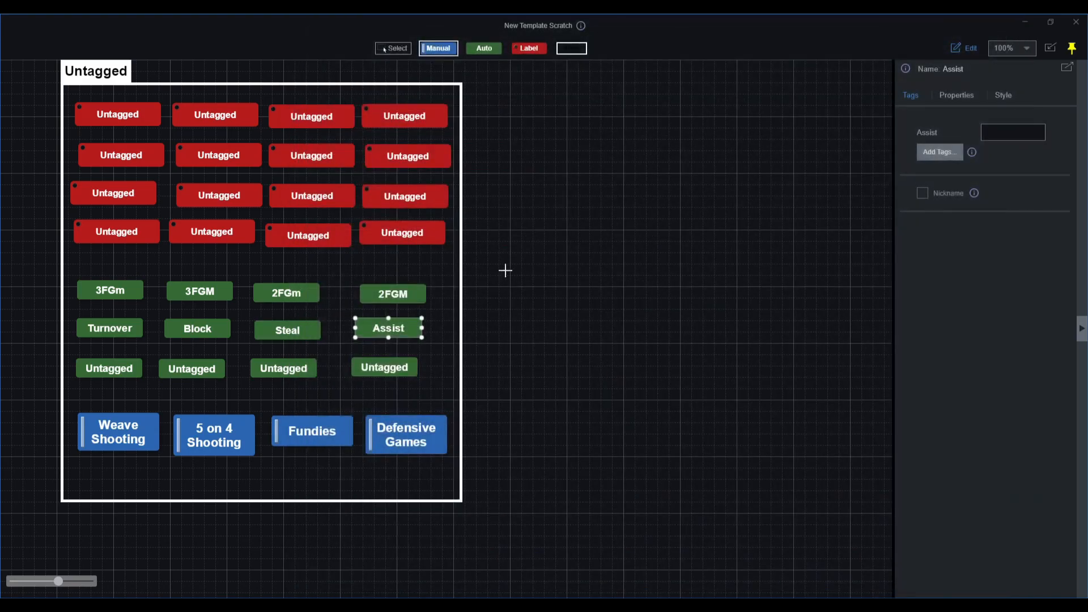
Tag the first Auto button of the bottom green row with the Off Reb stat
left_click(137, 367)
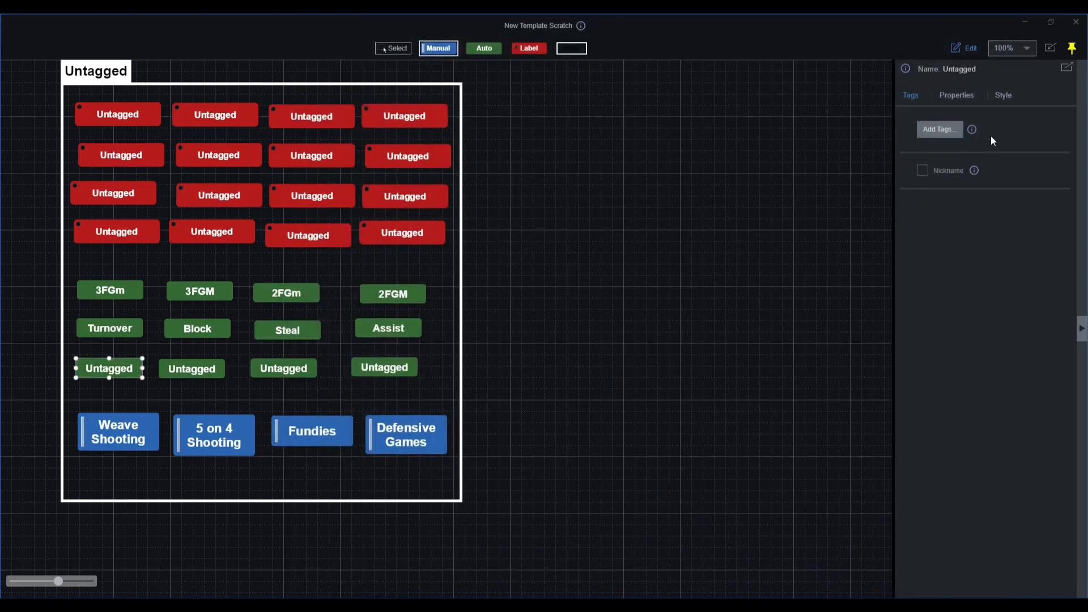
left_click(940, 130)
left_click(726, 336)
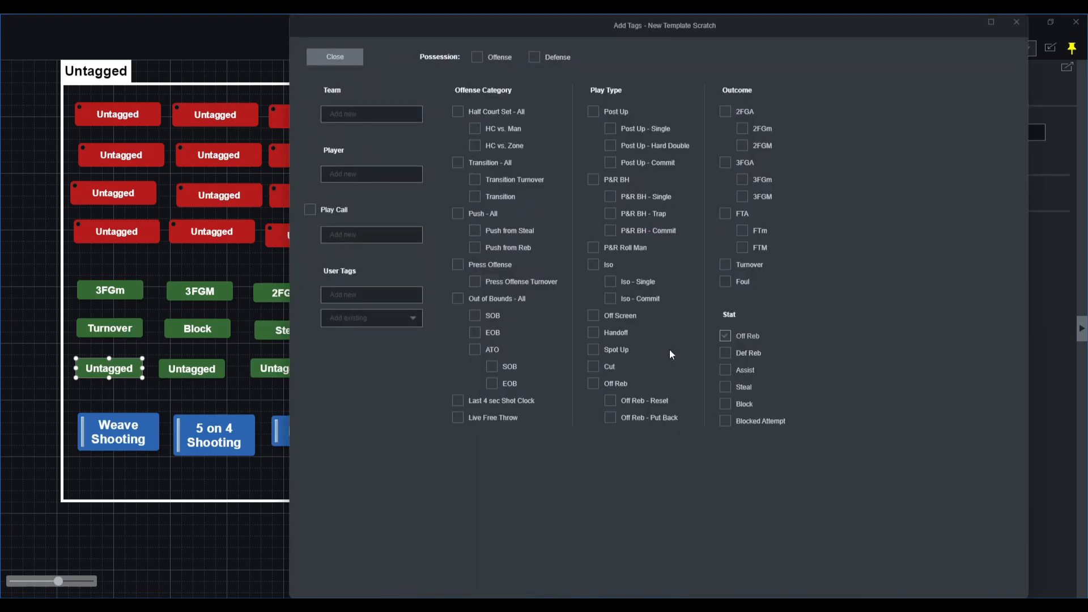
Tag the second Auto button of the bottom green row with the Def Reb stat
left_click(210, 368)
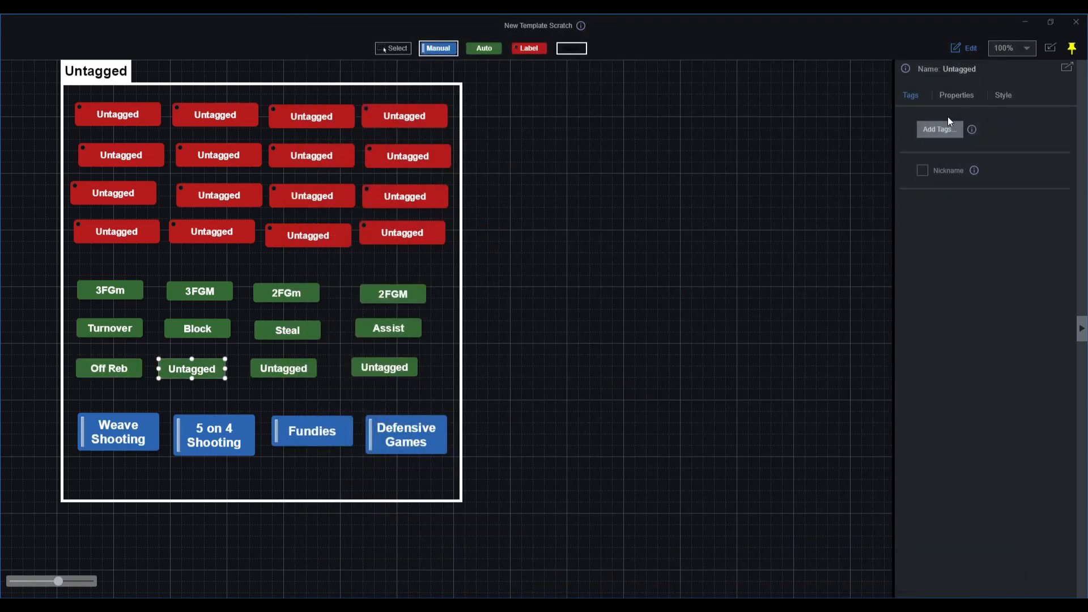
left_click(948, 127)
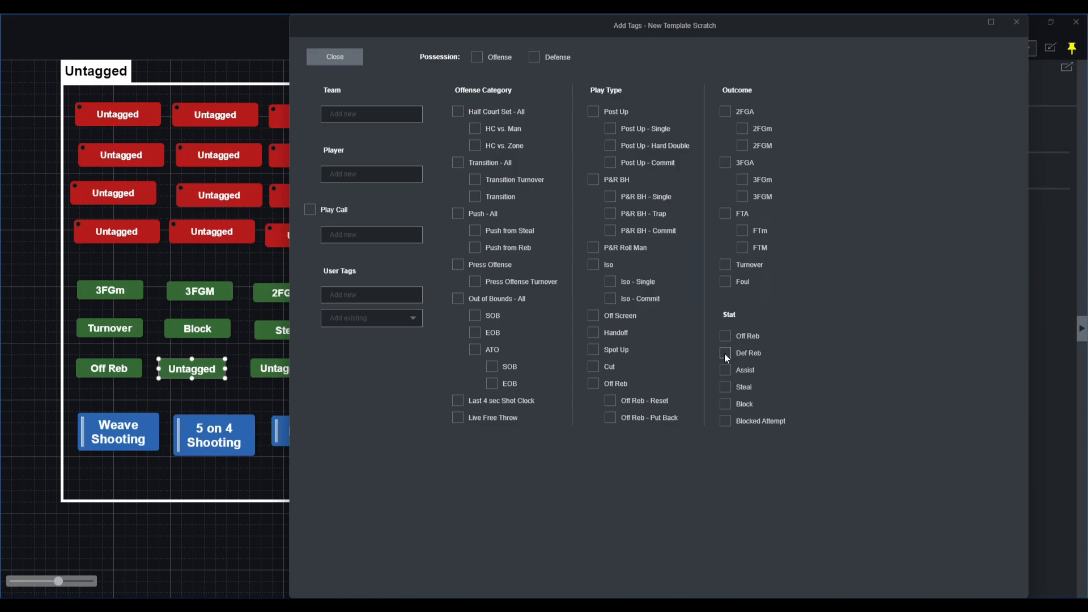
left_click(725, 353)
left_click(346, 56)
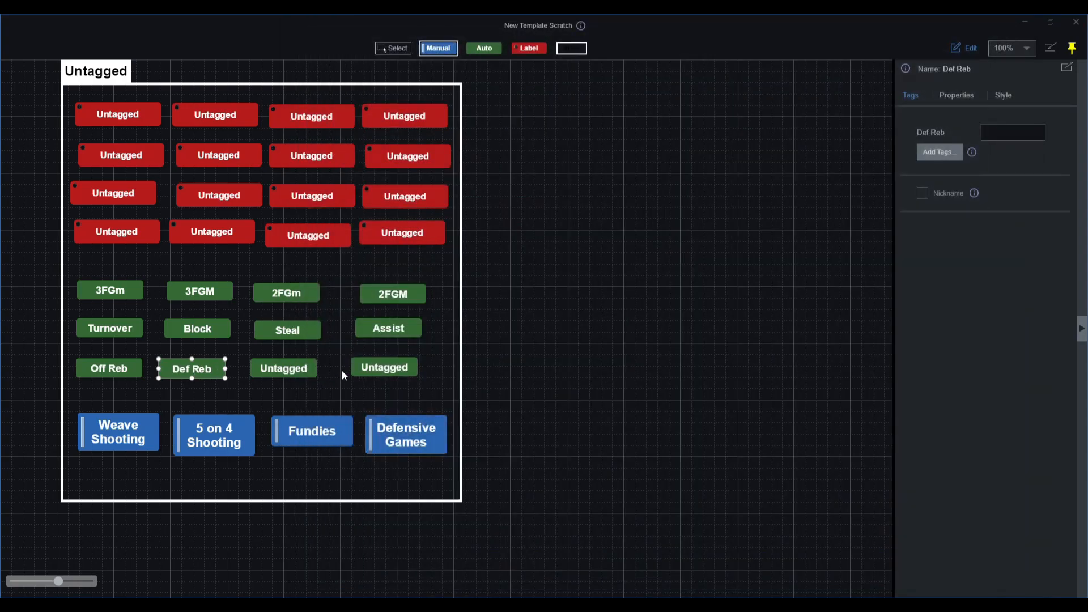
Tag the third Auto button of the bottom green row with the FTm outcome
left_click(309, 368)
left_click(951, 130)
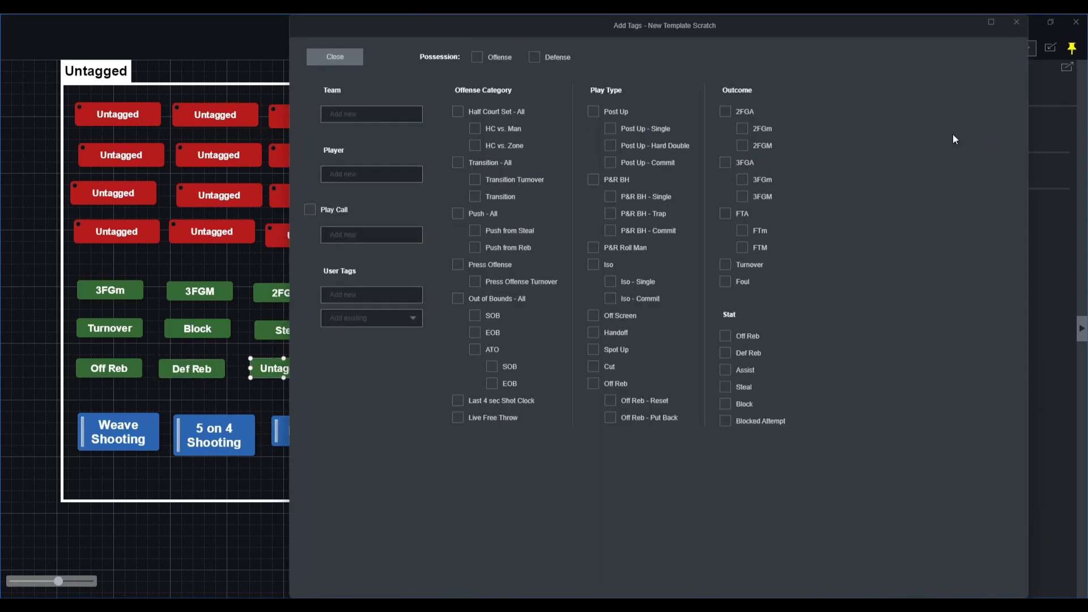
left_click(743, 231)
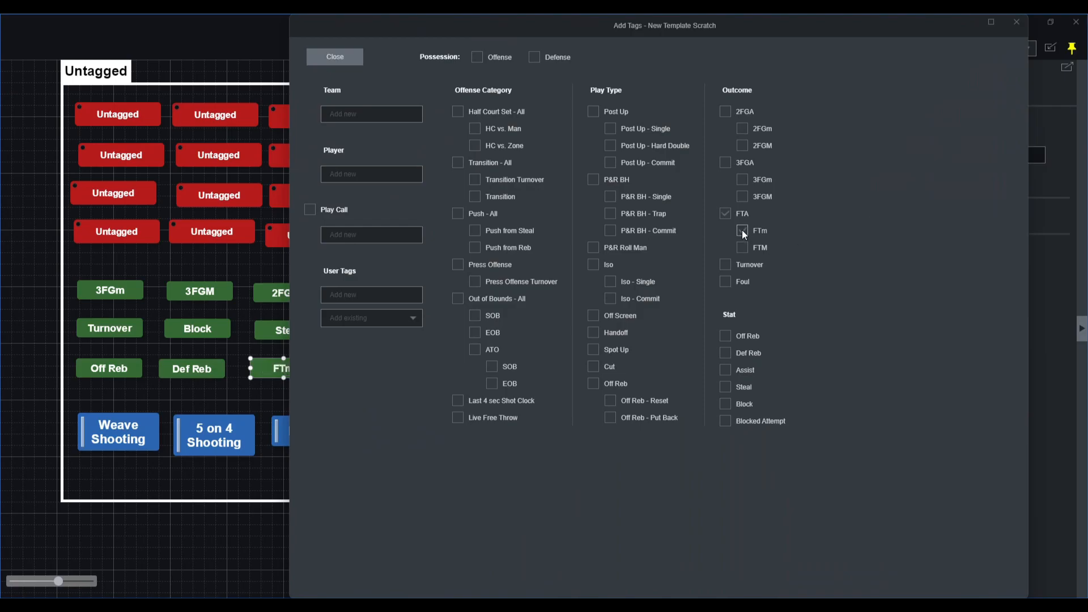
left_click(338, 57)
Tag the fourth Auto button of the bottom green row with the FTM outcome
left_click(396, 367)
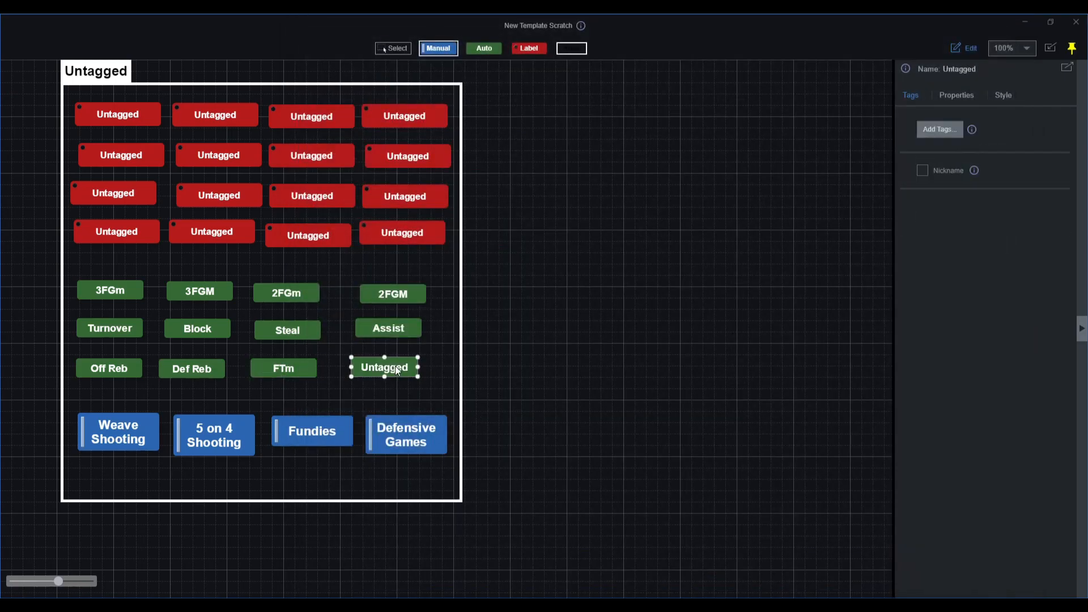
left_click(941, 135)
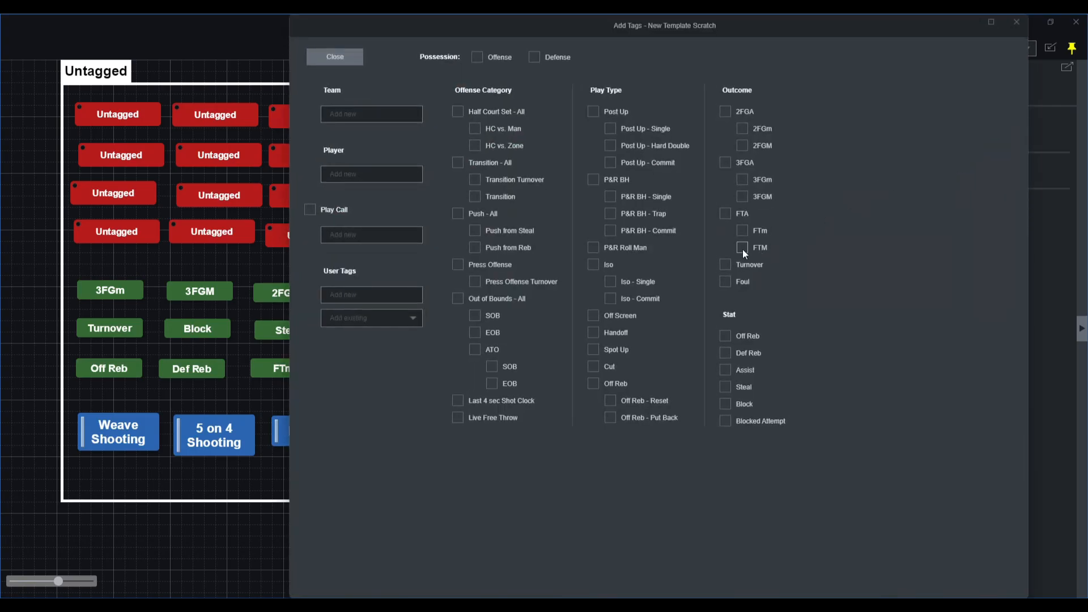
left_click(742, 248)
left_click(336, 58)
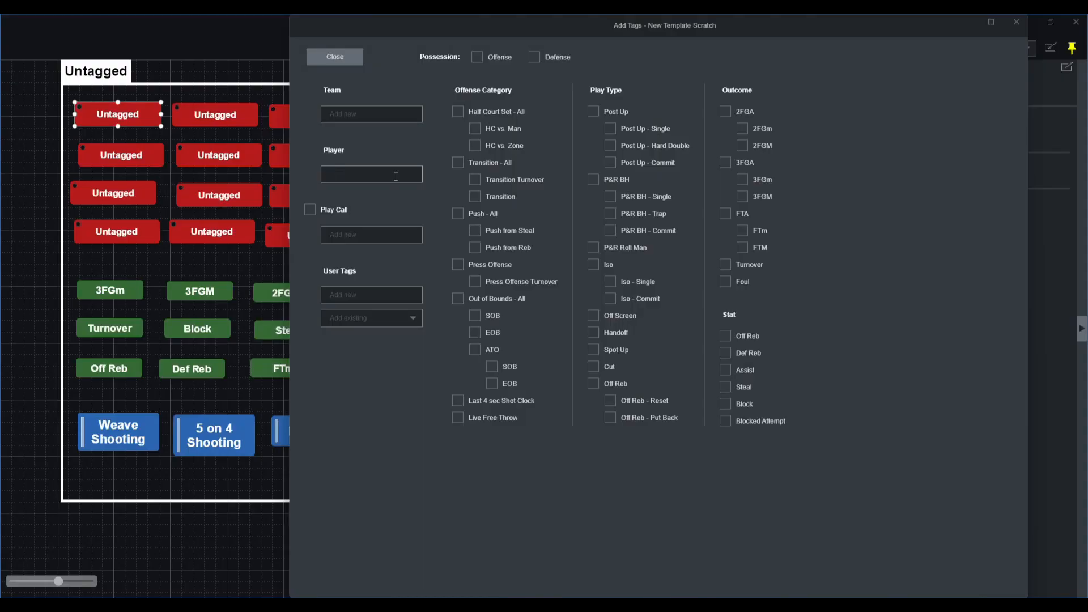
Tag the first Label button of the top red row with the player's full name as a new player
type("Tristen Nerwton")
left_click(356, 55)
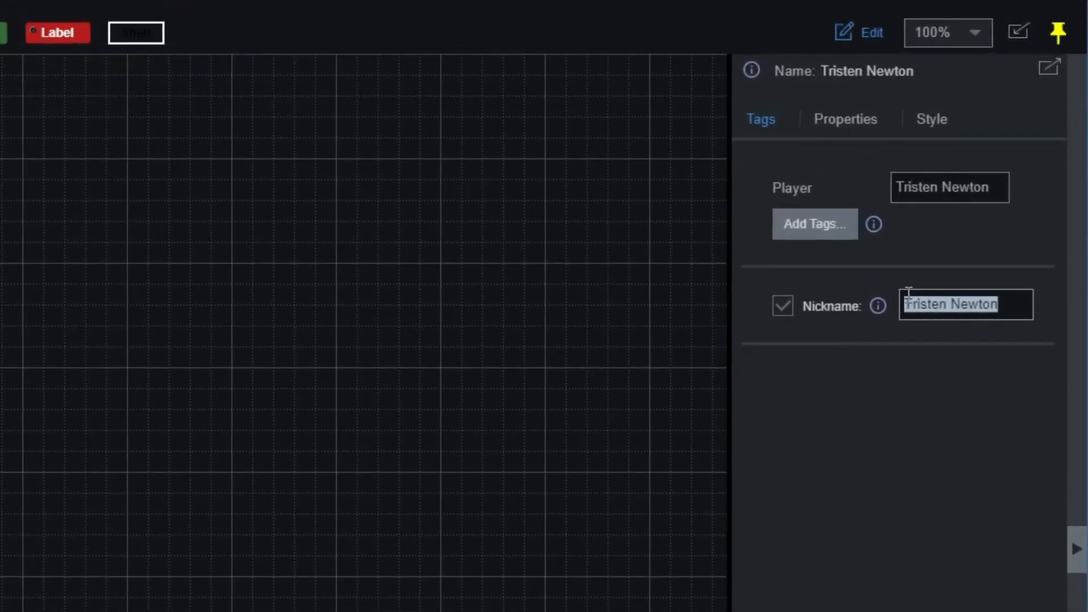
Try a shortened surname as the first Label button's nickname, and set the nickname back to the player's full name
key("BackSpace")
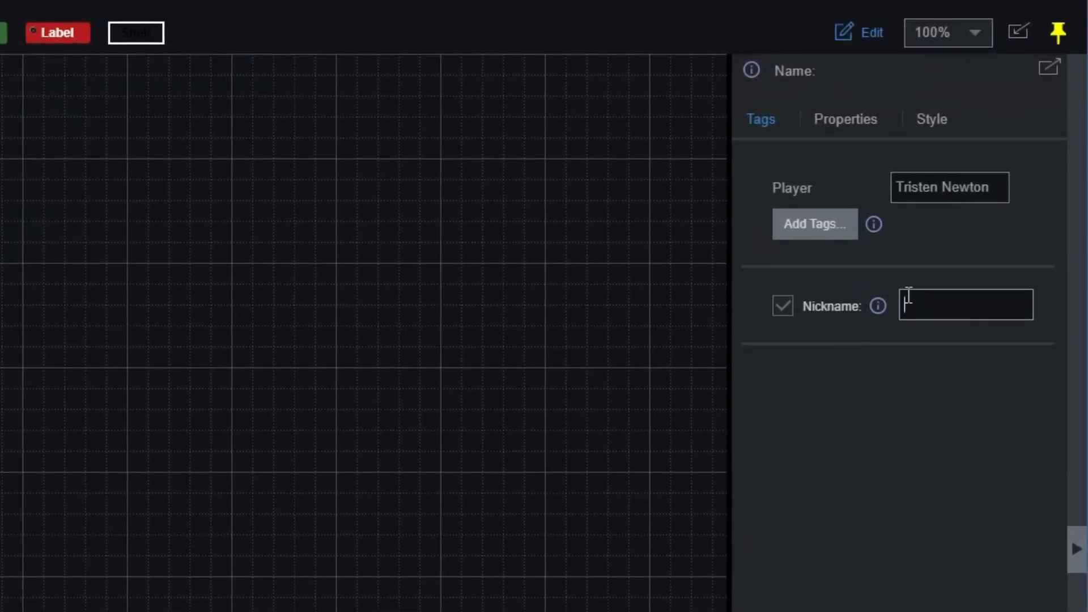
type("Newt")
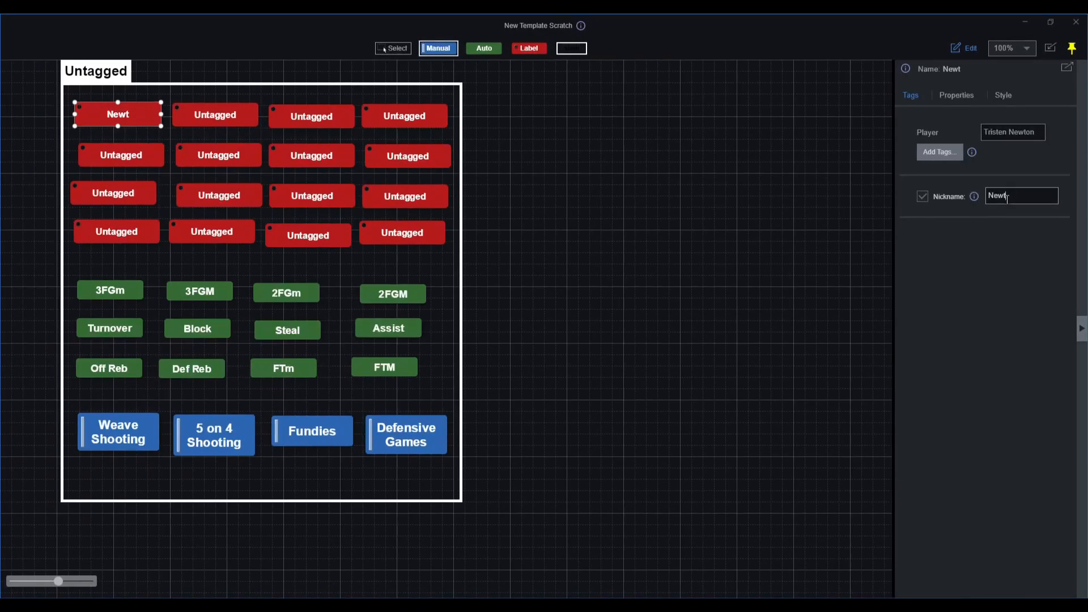
left_click_drag(1007, 197, 983, 197)
type("Tristen Newton")
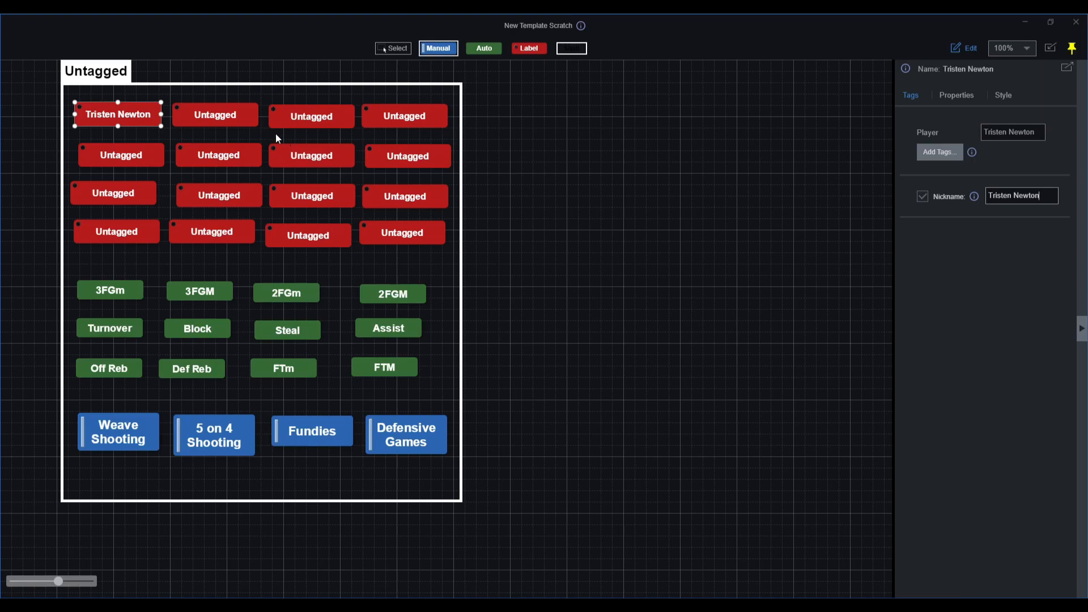
Tag the second Label button of the top red row with another player's full name as a new player
left_click(225, 116)
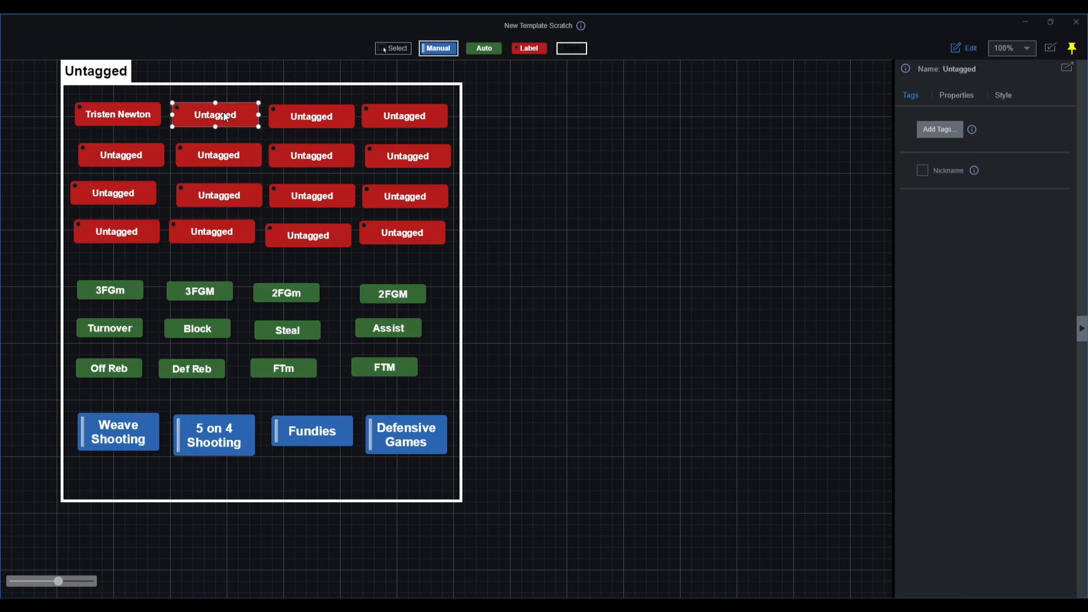
left_click(933, 134)
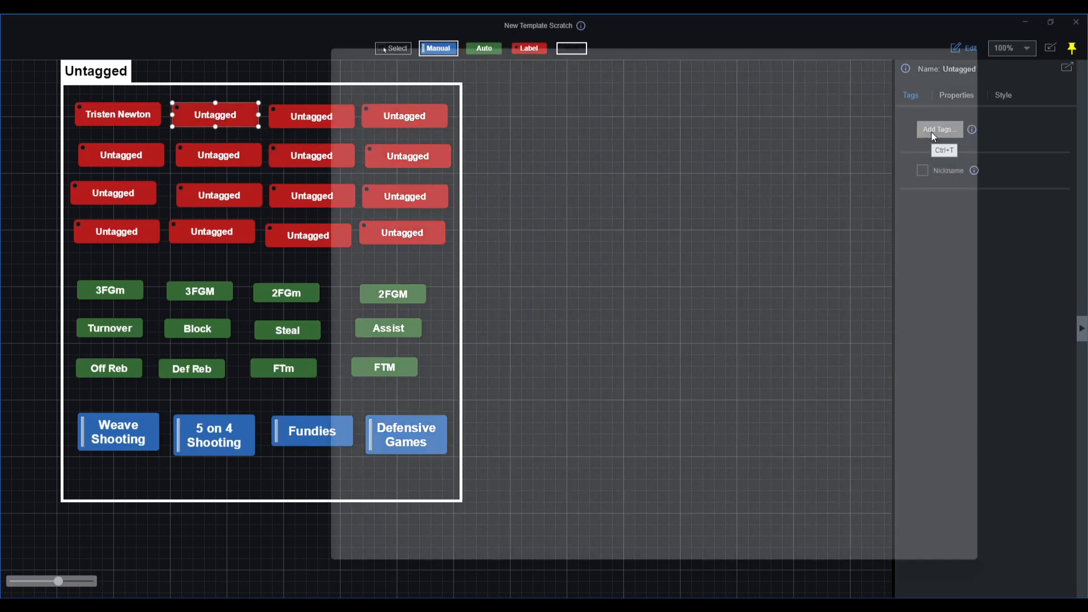
left_click(367, 175)
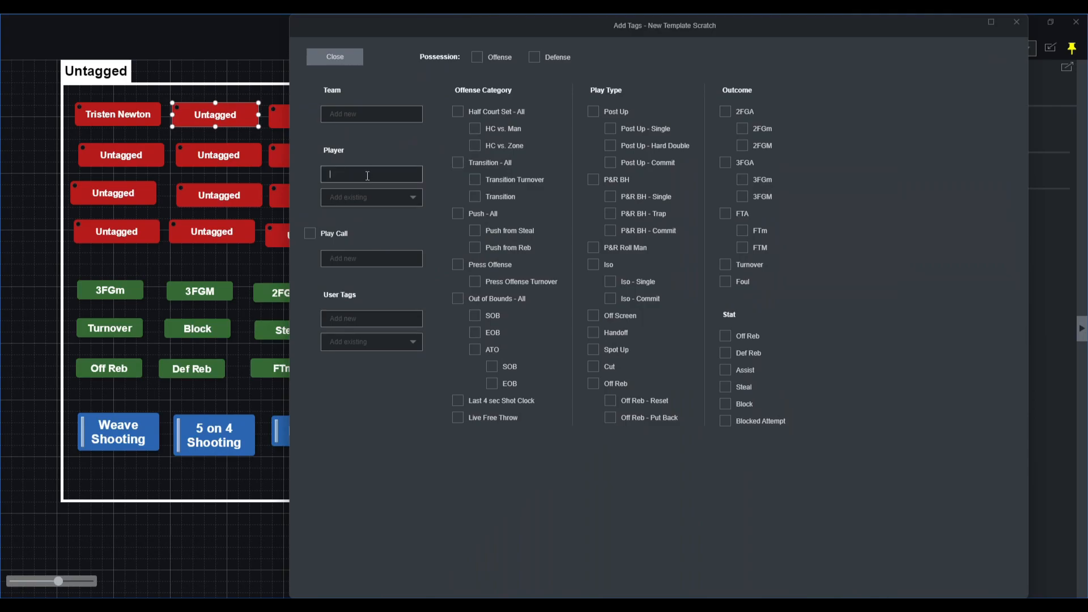
type("Joey Calcaterra")
left_click(345, 56)
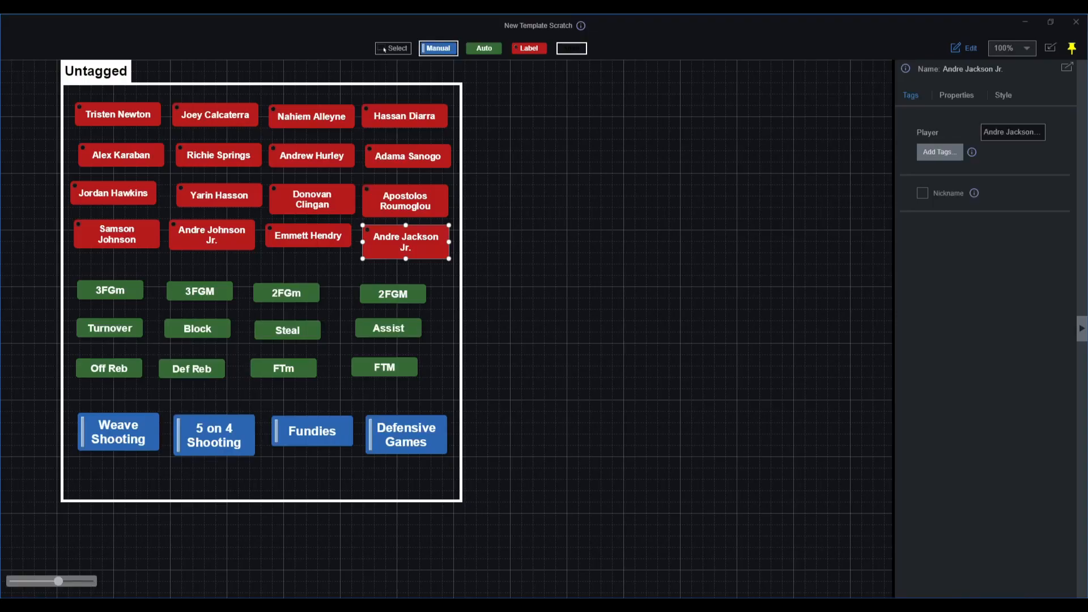
Tag the group box with the new team "UConn Huskies" and move the whole box slightly down and to the right
left_click(132, 97)
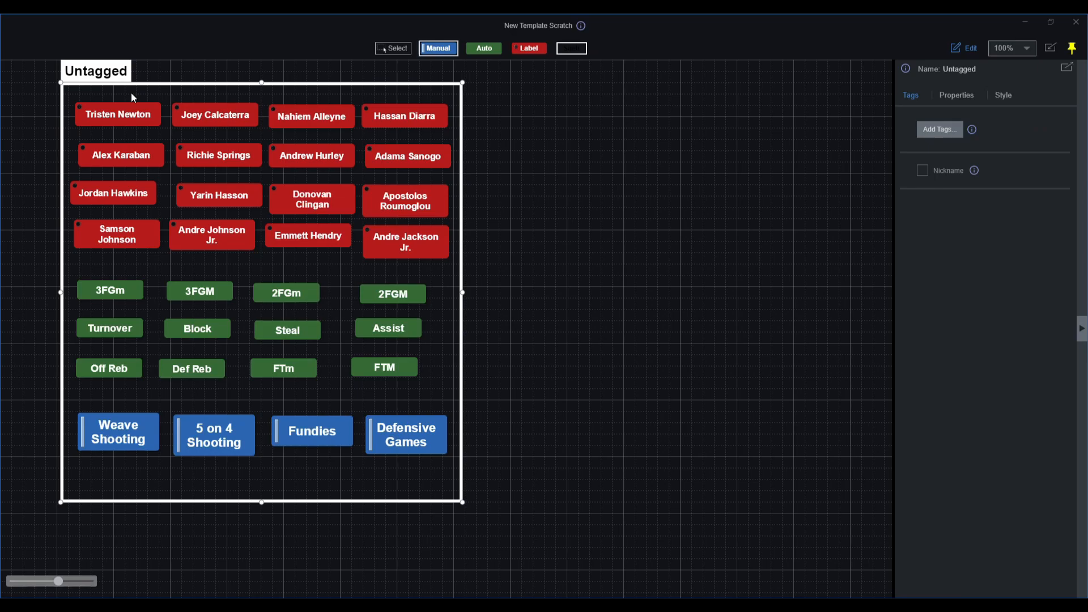
left_click(940, 129)
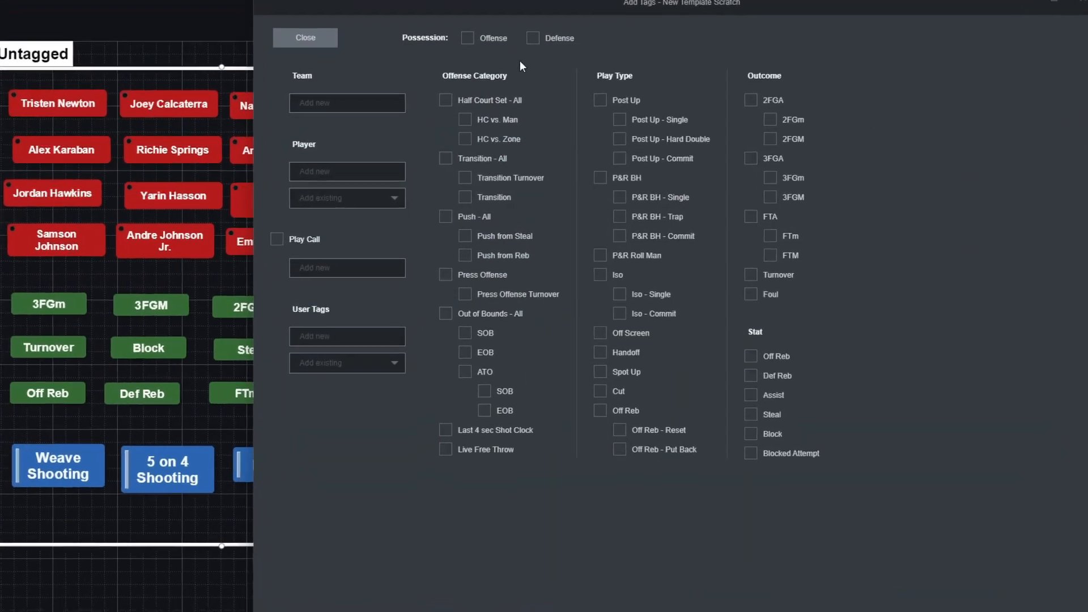
left_click(330, 101)
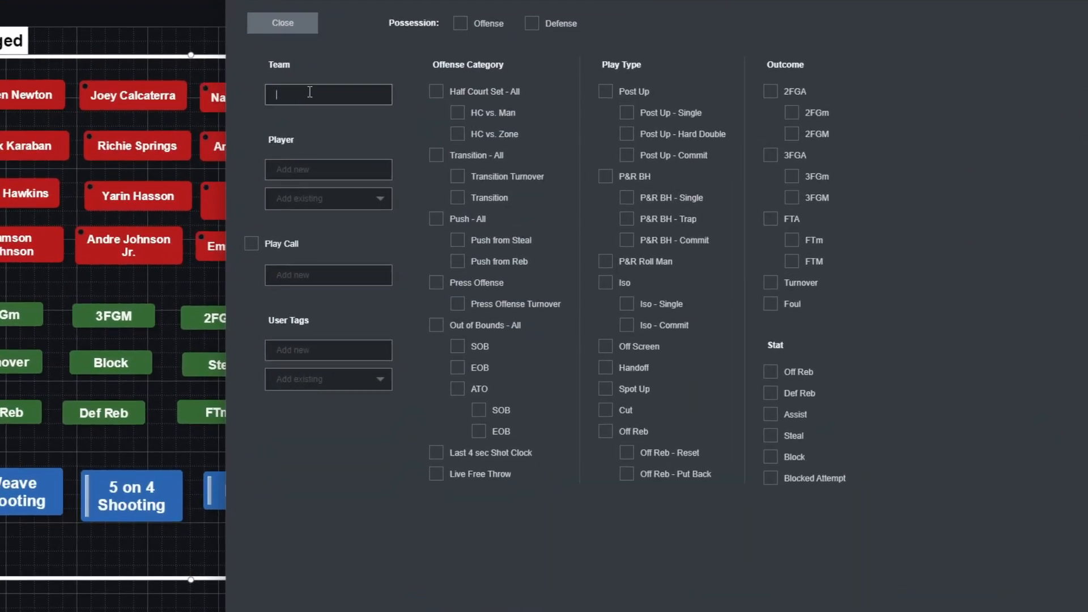
type("UConn Huskies")
left_click(283, 23)
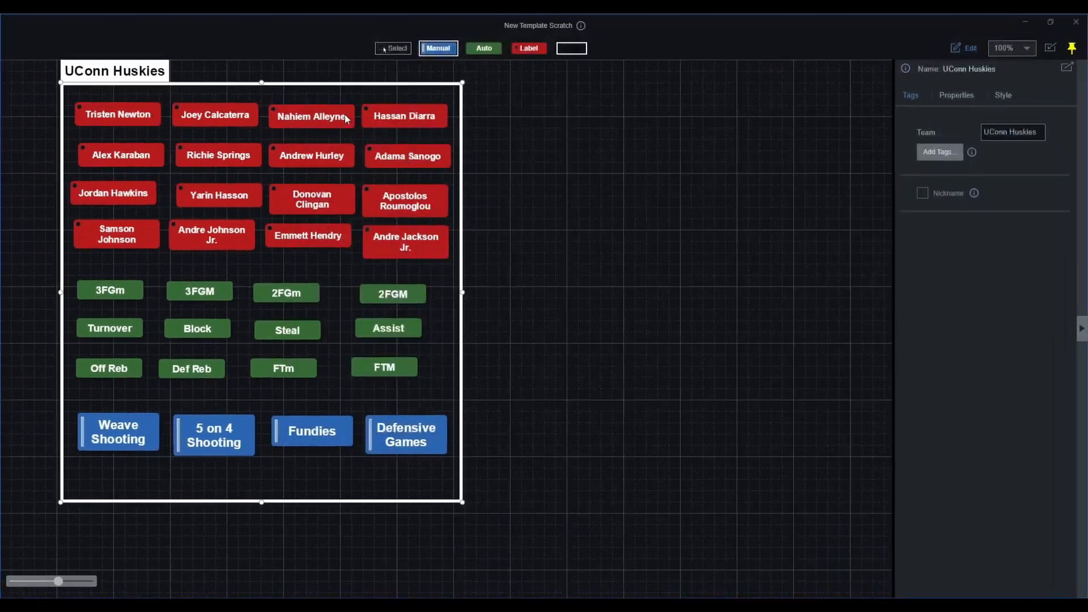
left_click_drag(318, 87, 334, 110)
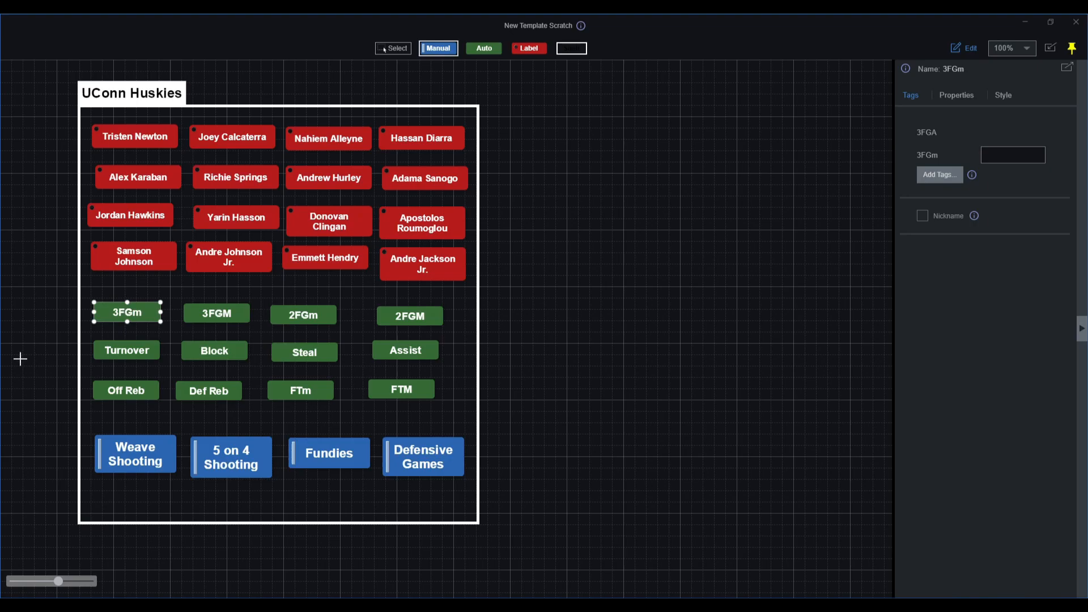
Change the 3FGm button's color to bright pink and the 3FGM button's color to blue
mouse_move(1036, 136)
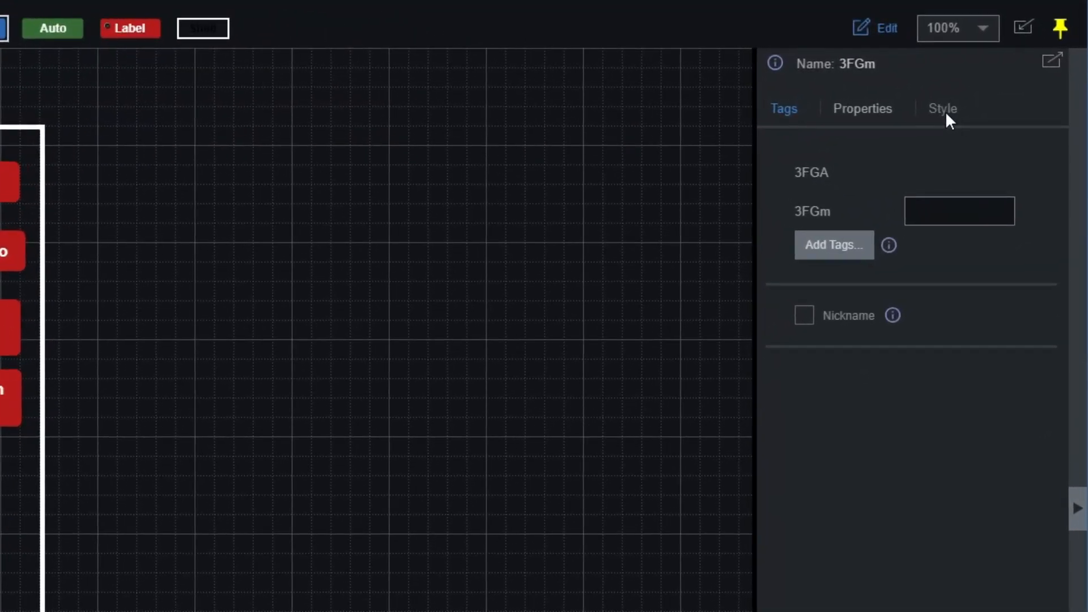
left_click(1006, 99)
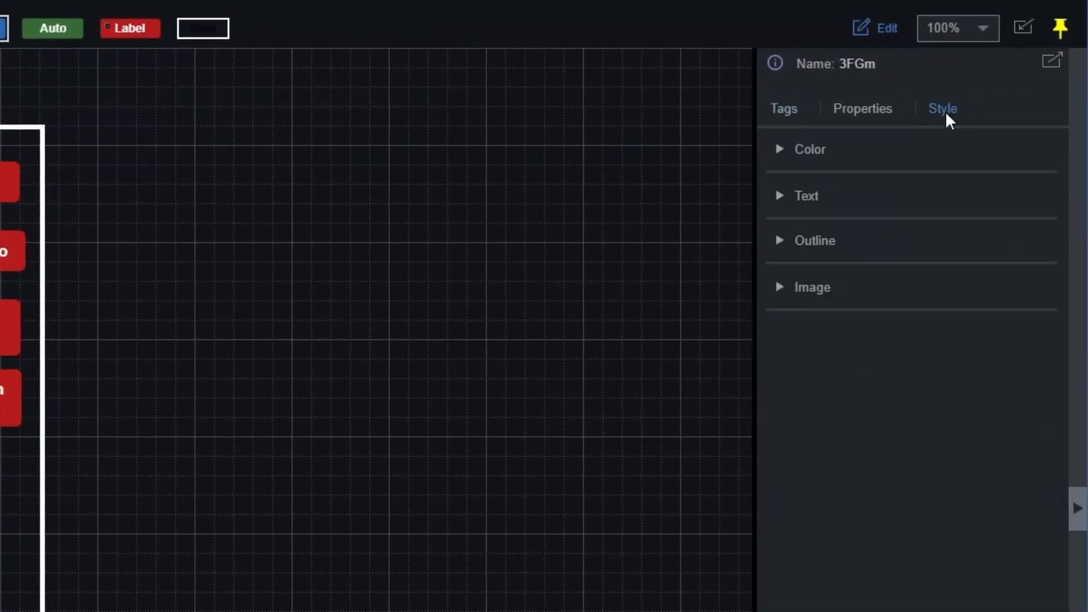
left_click(804, 154)
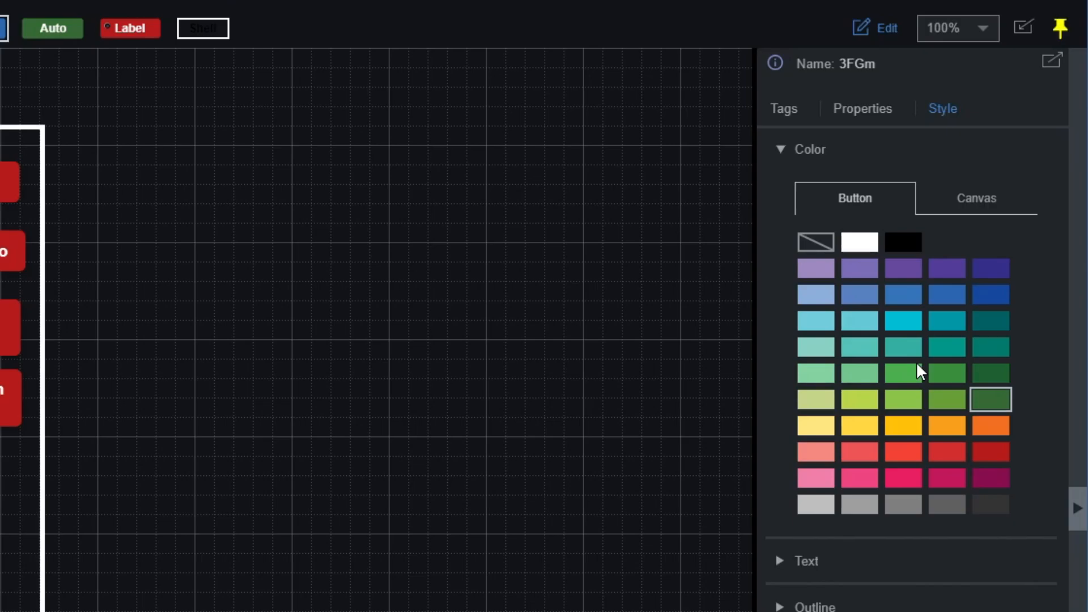
left_click(903, 478)
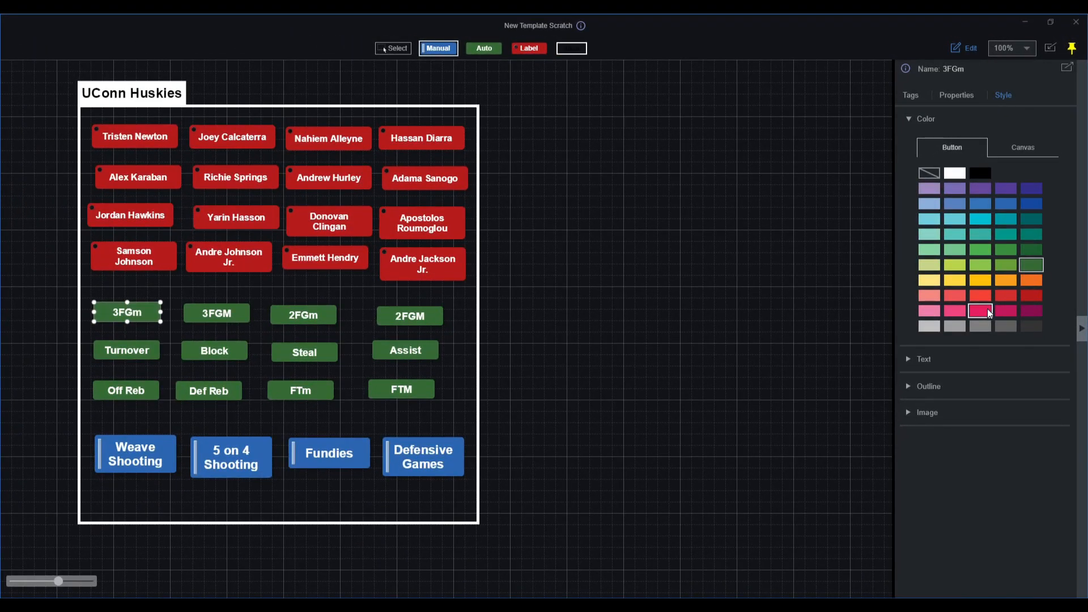
left_click(988, 308)
left_click(226, 315)
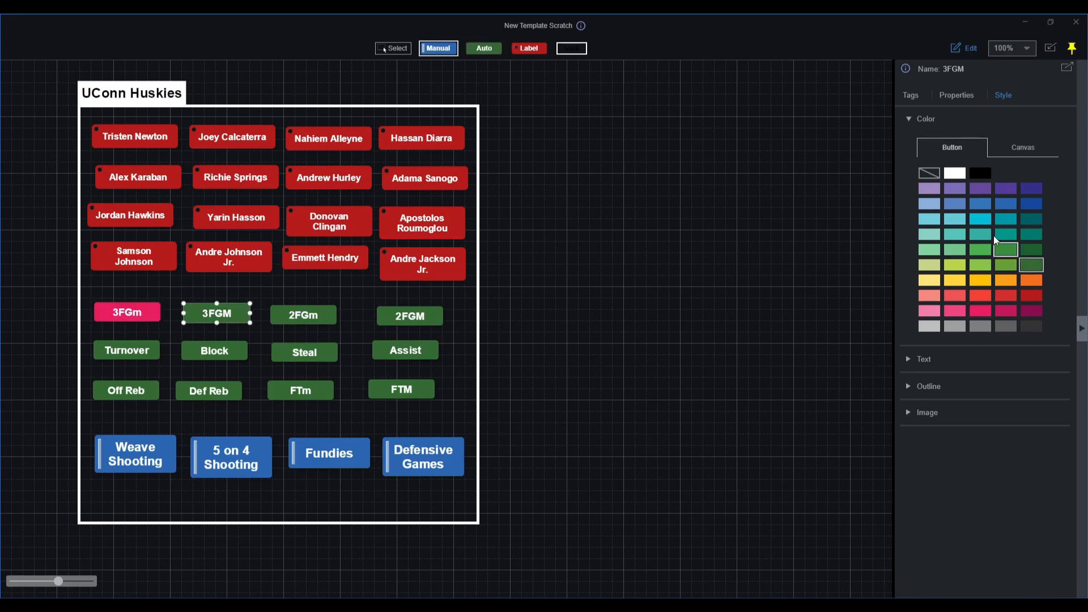
left_click(1007, 204)
Color the 2FGM button yellow and the Turnover button orange, and give the other remaining outcome buttons except 2FGm their own distinct colors
left_click(328, 312)
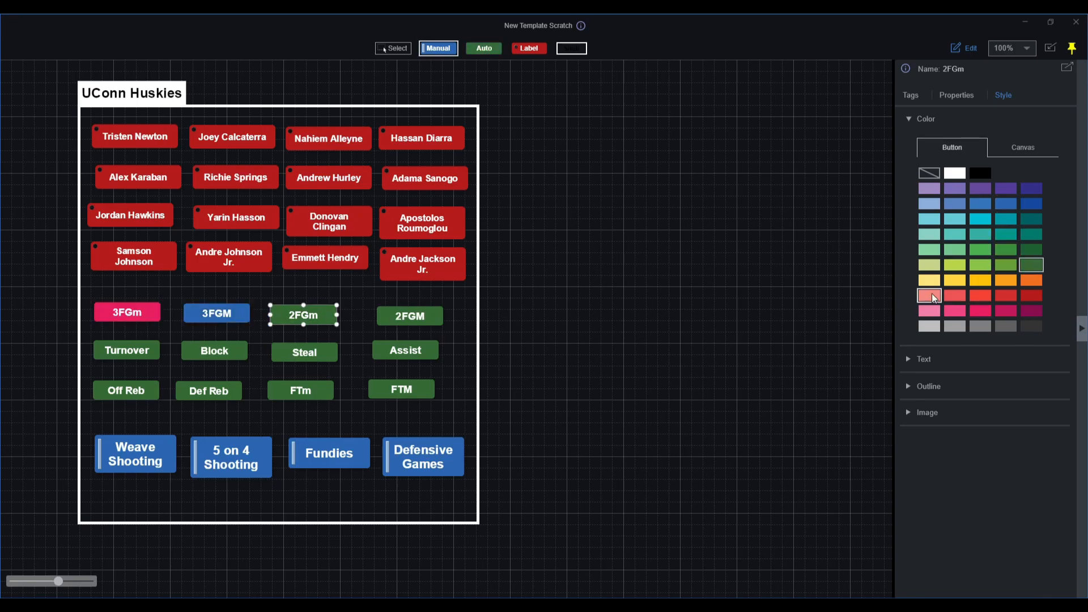
left_click(424, 313)
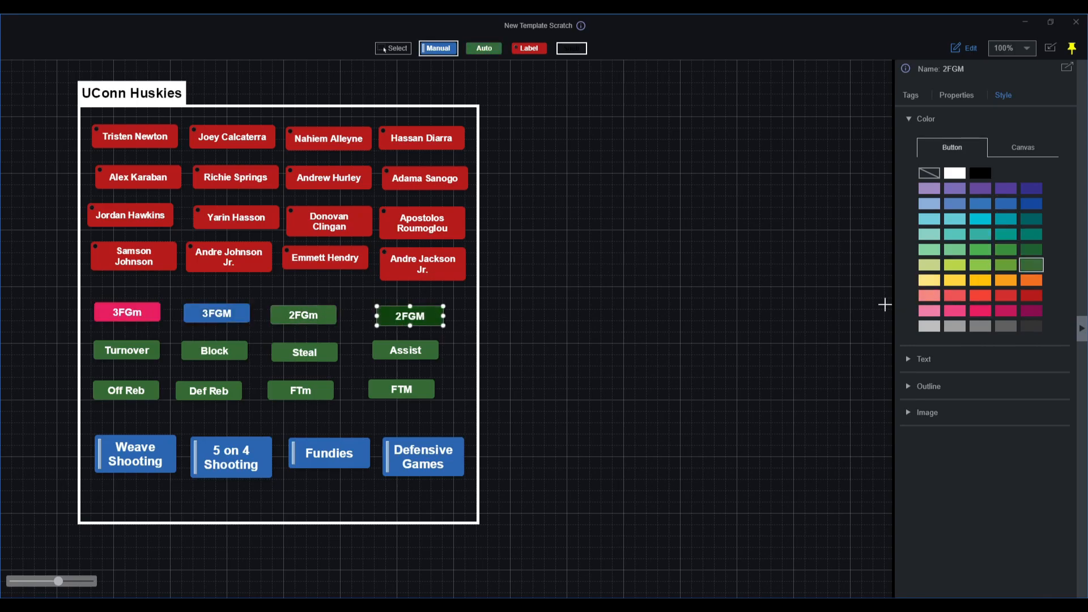
left_click(947, 277)
left_click(127, 350)
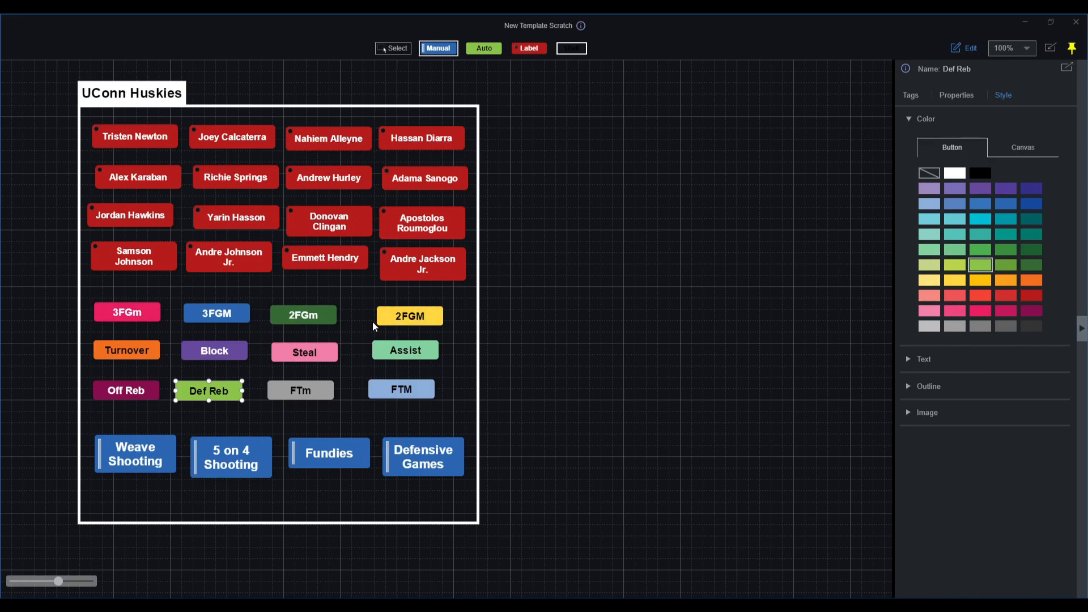
Add the uconn_huskies_logo_alternate image from the Videos folder to the UConn Huskies group box
left_click(348, 294)
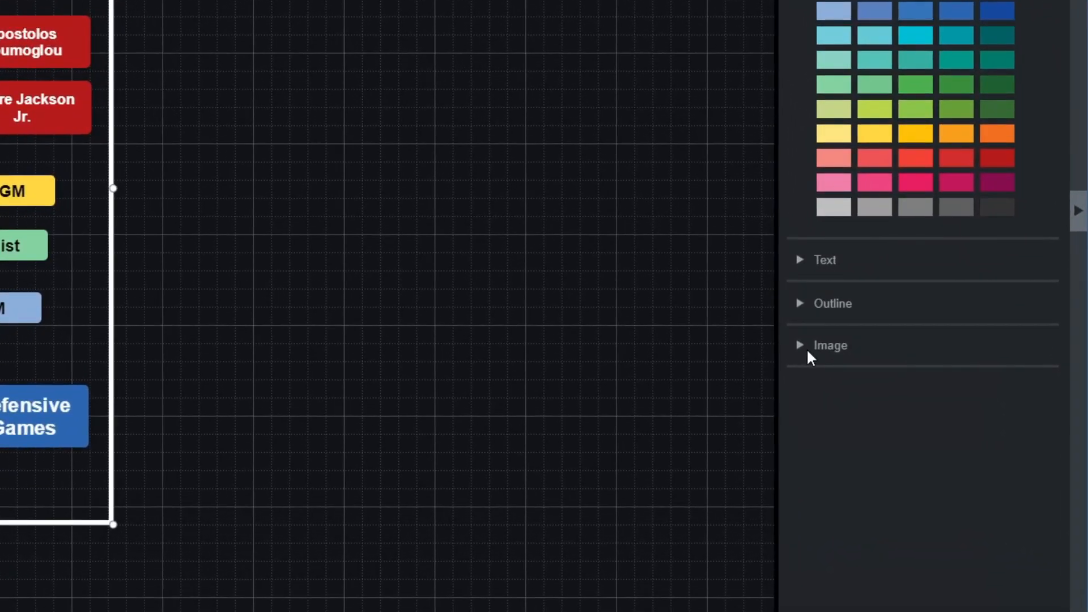
left_click(913, 413)
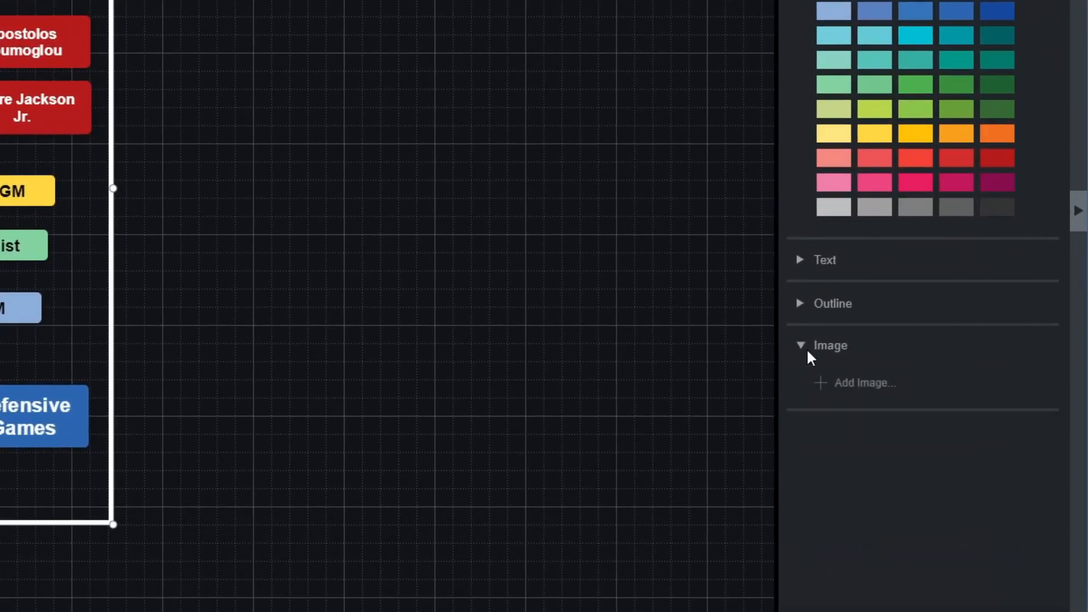
left_click(829, 384)
scroll(654, 315, "down", 3)
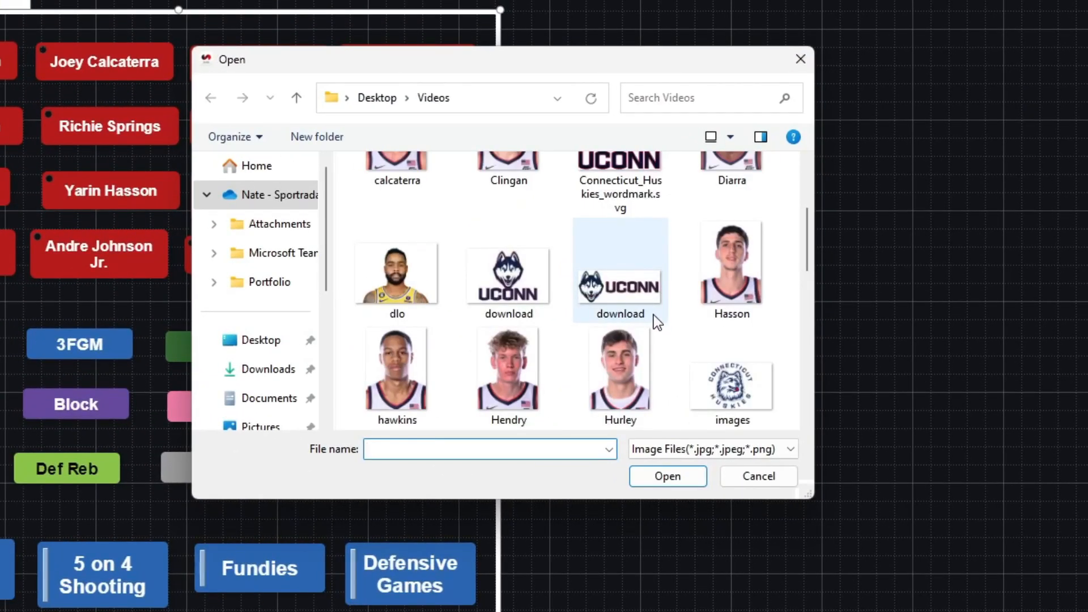
scroll(657, 319, "up", 1)
scroll(658, 319, "down", 9)
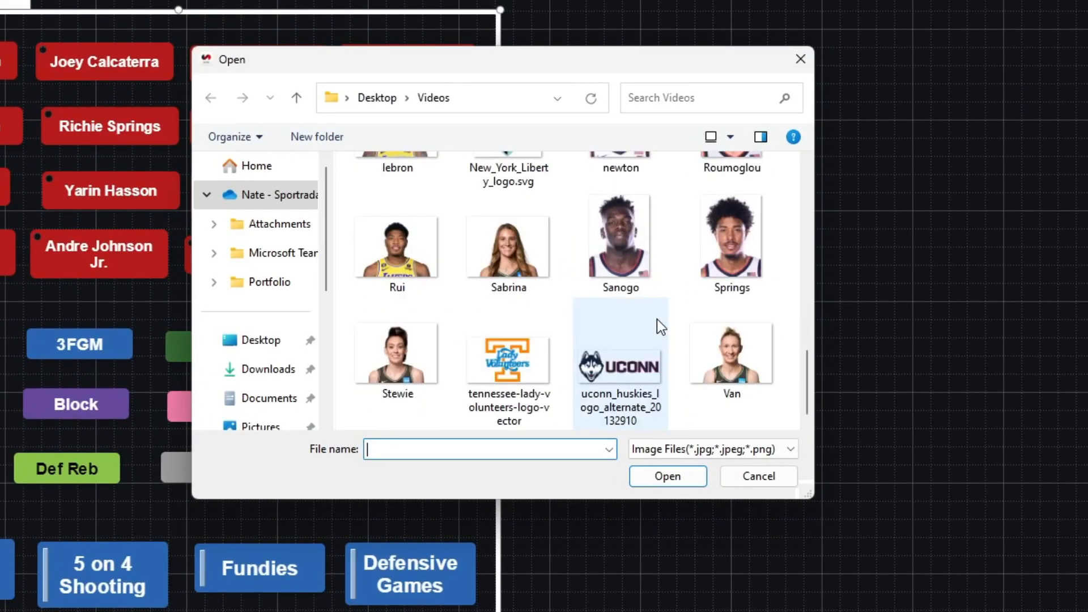
double_click(627, 369)
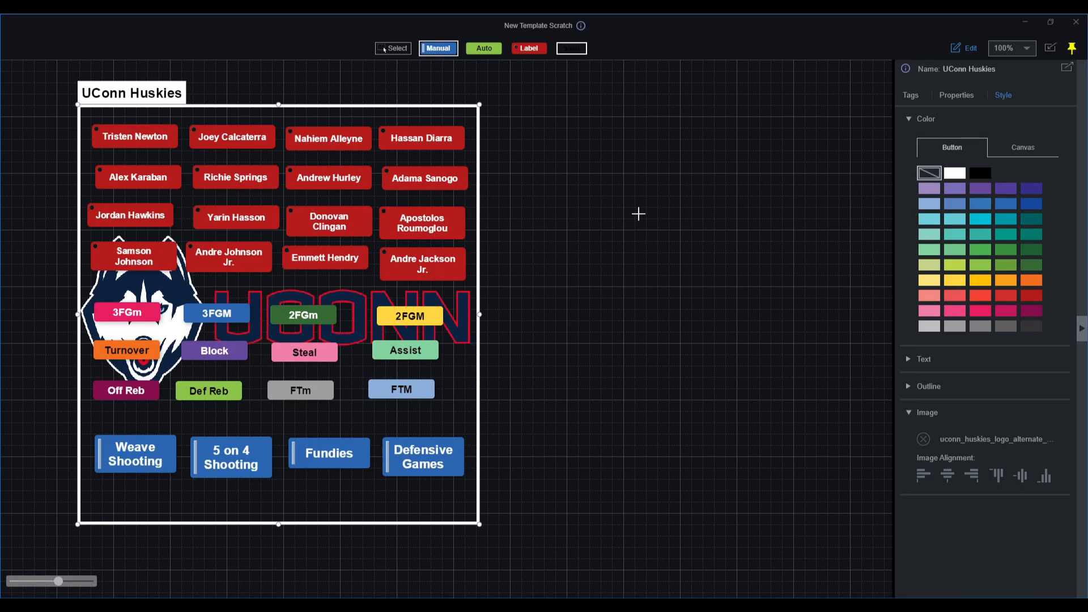
Compare white, black and no fill behind the logo in the UConn Huskies group box, and set the fill to white
left_click(954, 173)
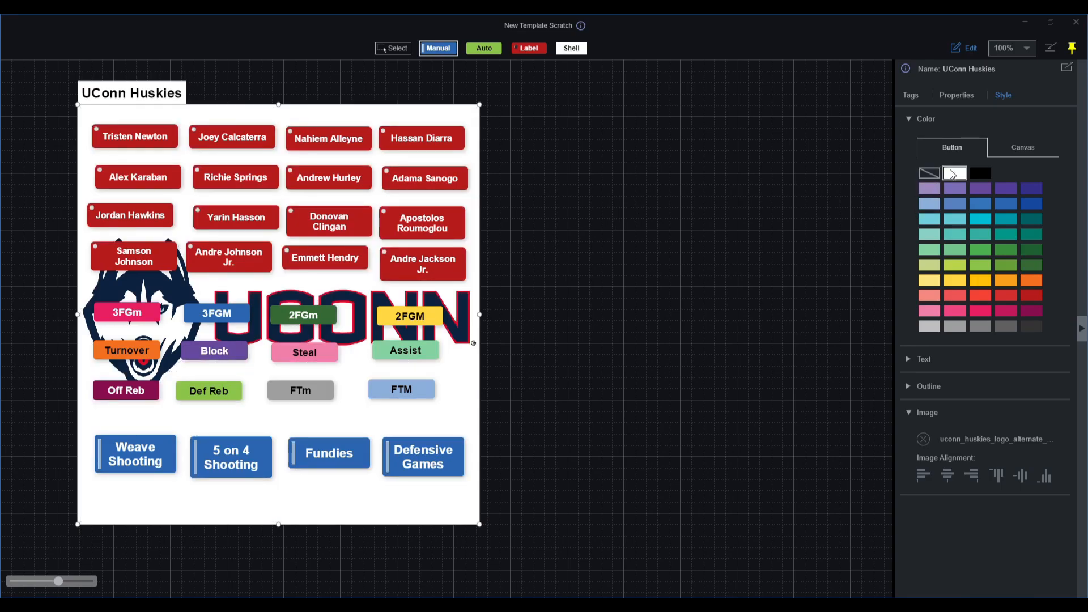
left_click(989, 177)
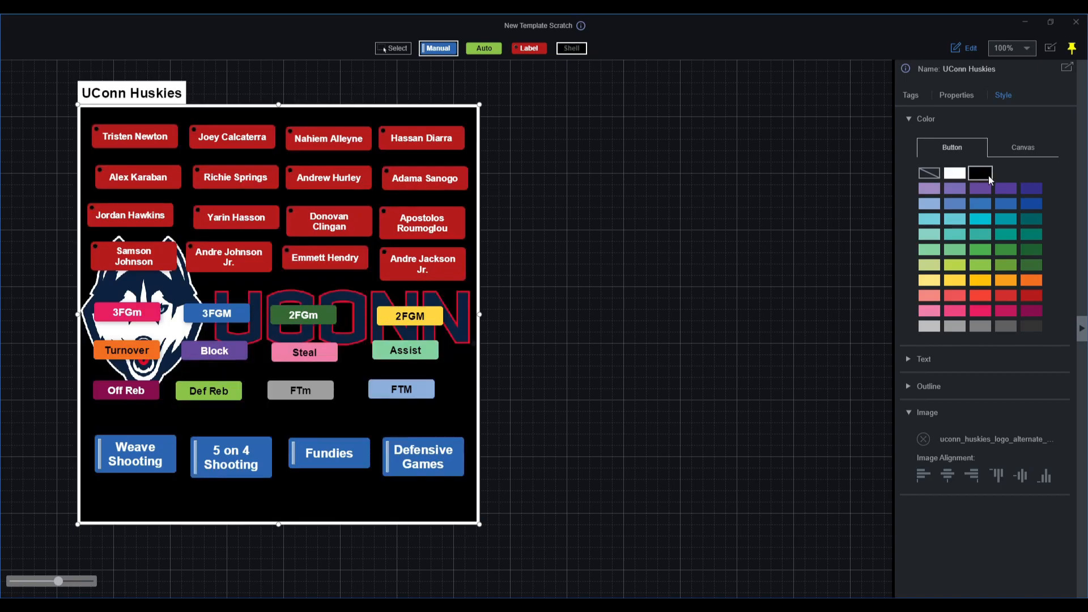
left_click(959, 178)
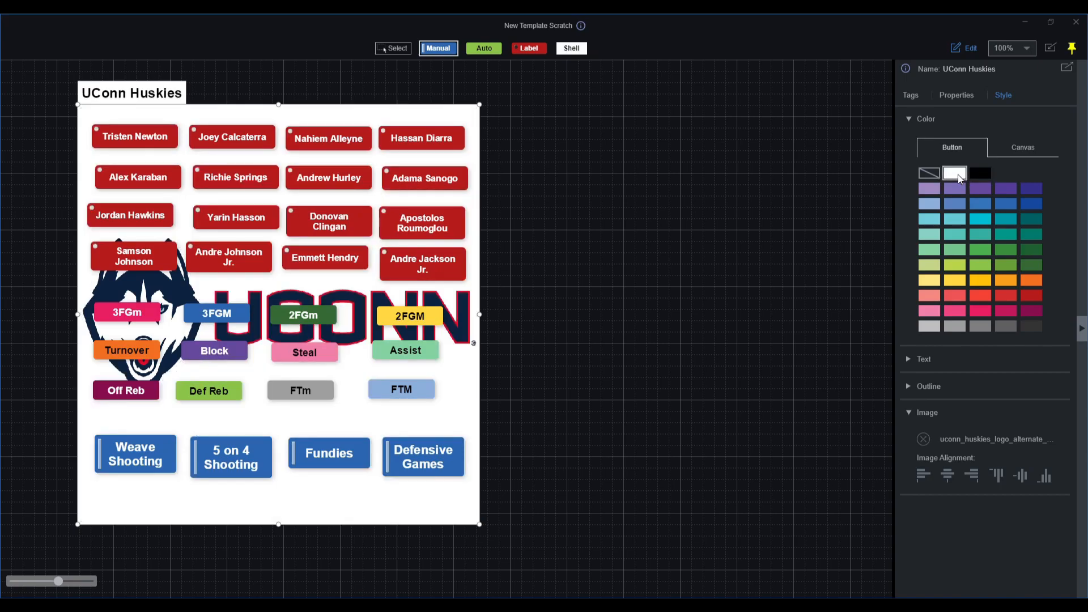
left_click(929, 175)
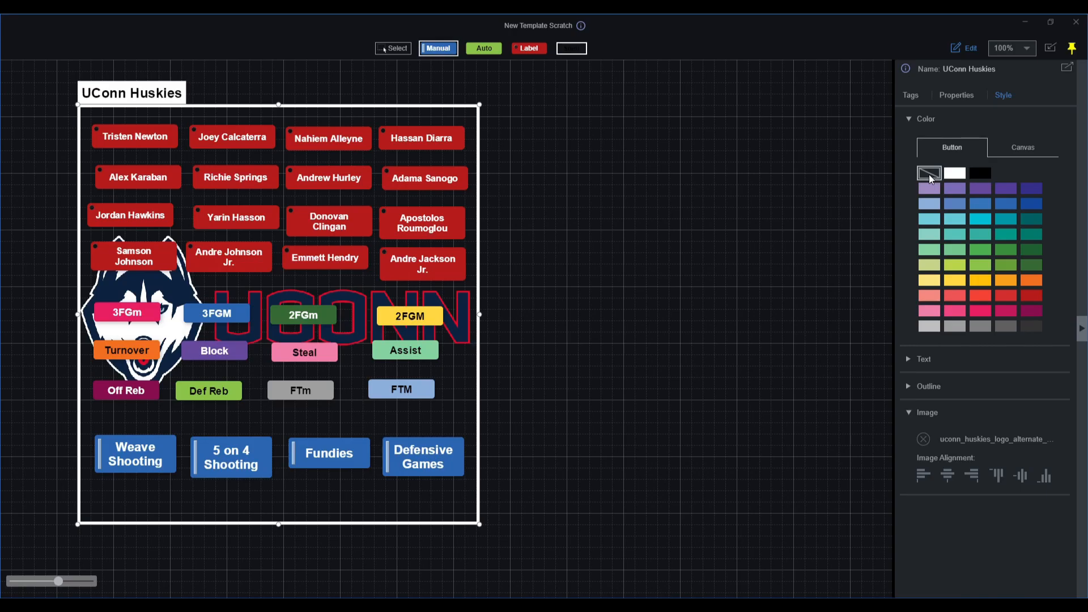
left_click(954, 177)
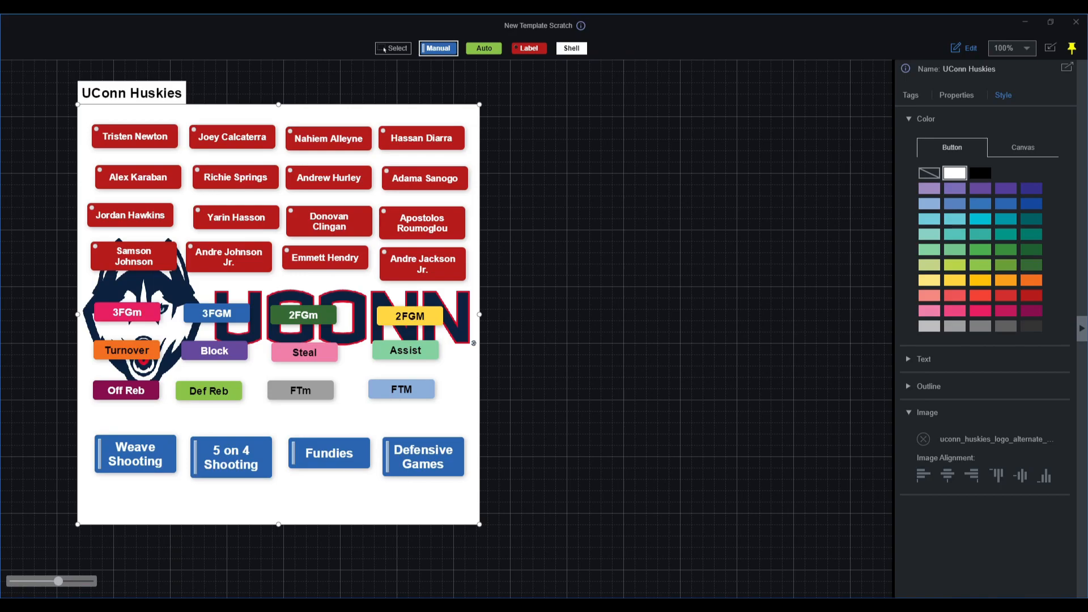
Add the matching player's portrait photo from the Videos folder to the first Label button of the top red row
left_click(161, 138)
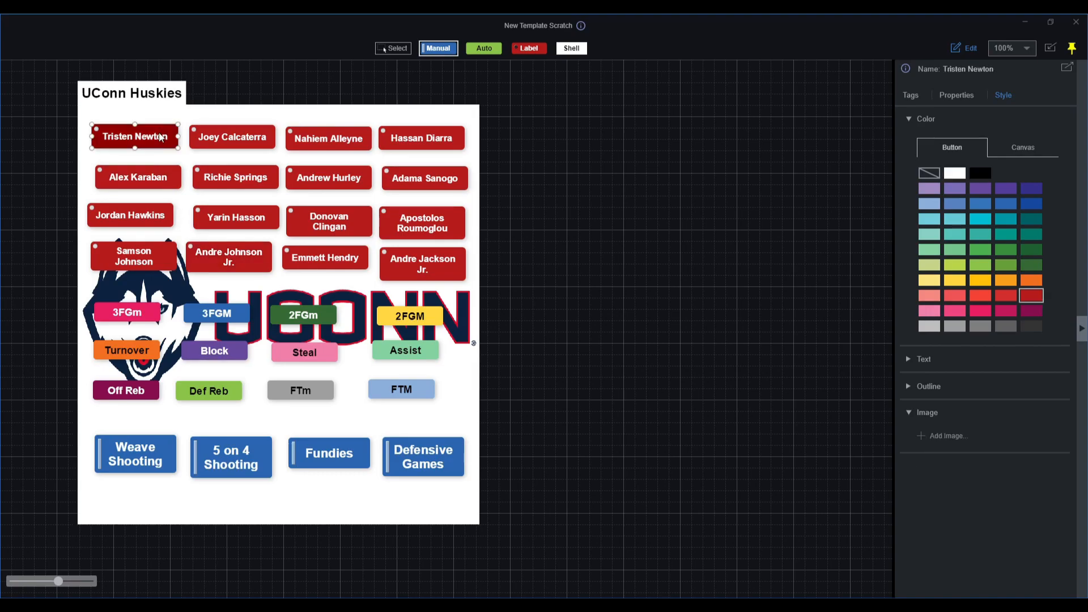
left_click(934, 436)
scroll(602, 302, "down", 1)
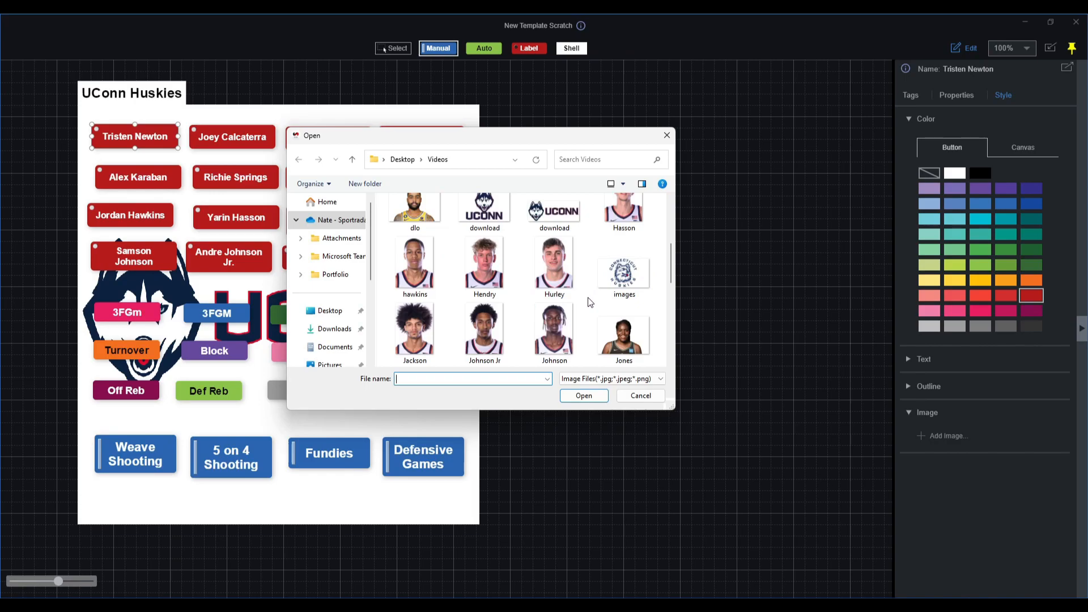
scroll(590, 303, "up", 3)
scroll(590, 302, "down", 5)
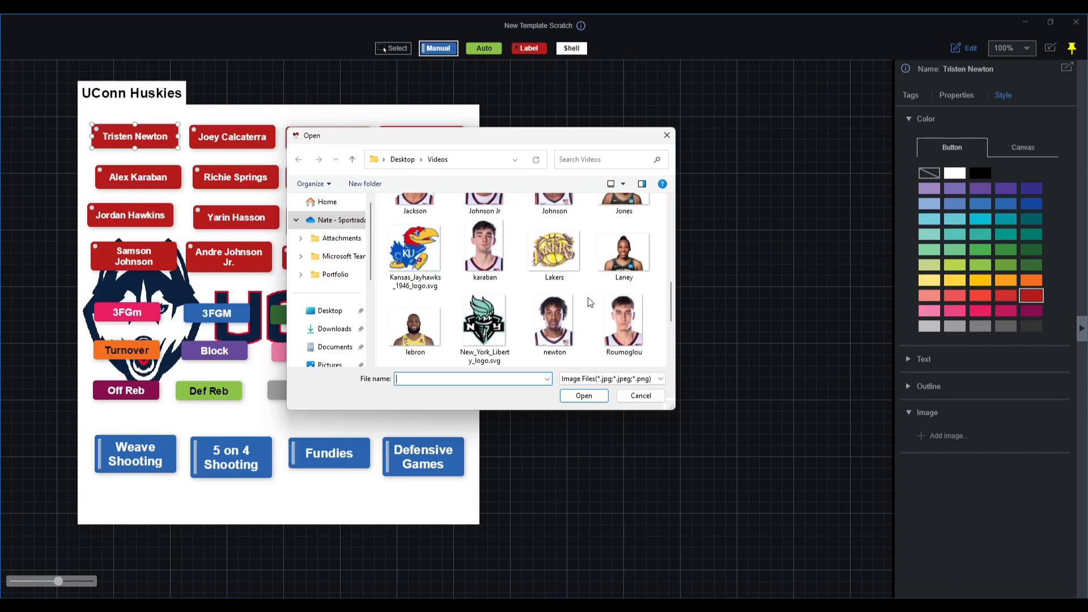
scroll(590, 302, "down", 2)
scroll(590, 302, "up", 1)
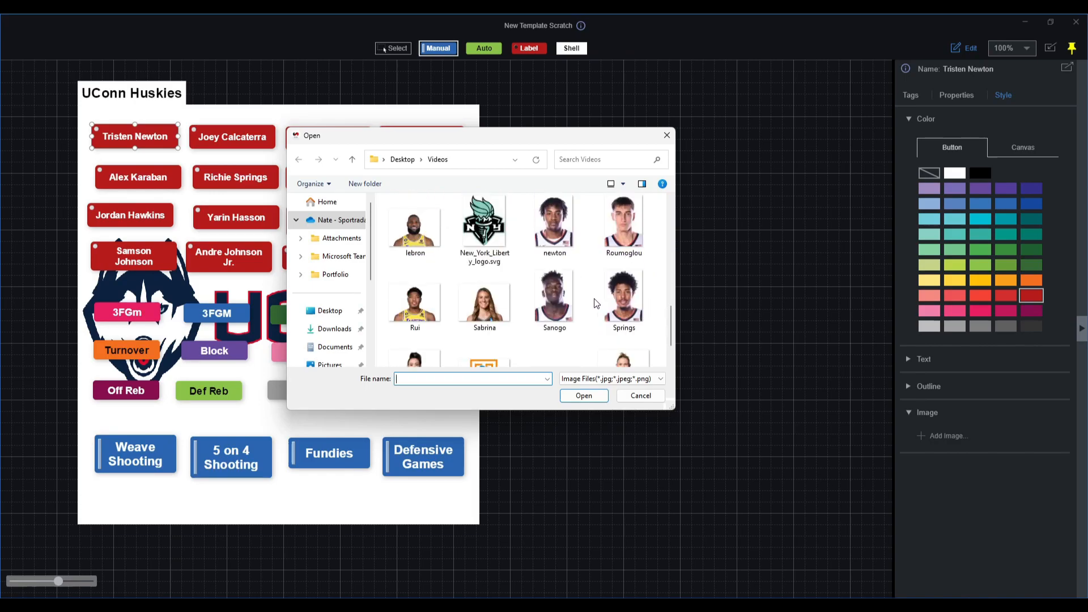
double_click(554, 242)
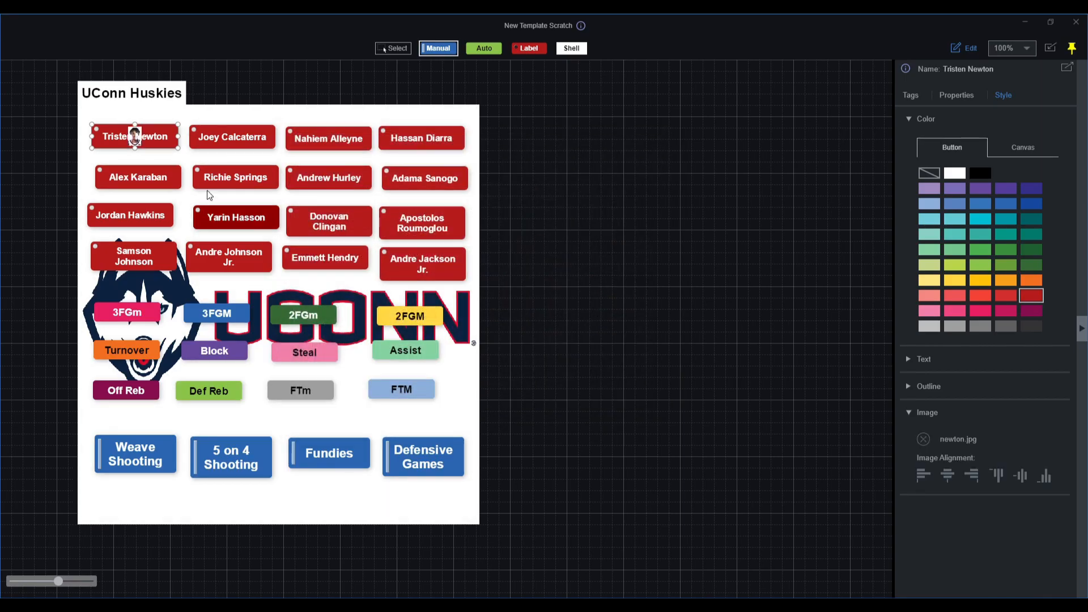
Give the first Label button of the top row a black outline and check it with the button deselected
left_click(231, 140)
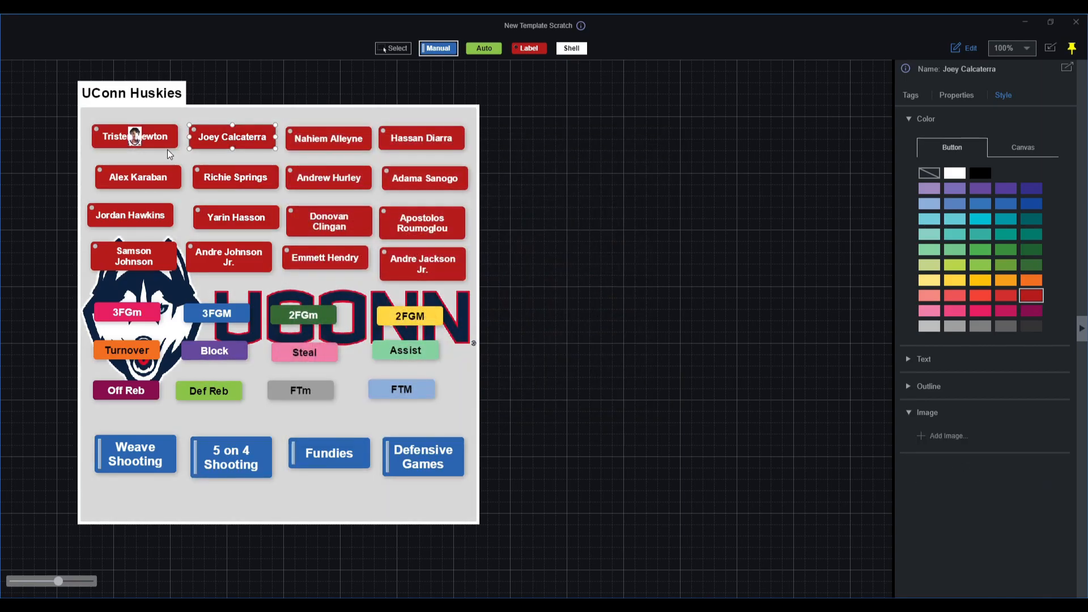
left_click(135, 138)
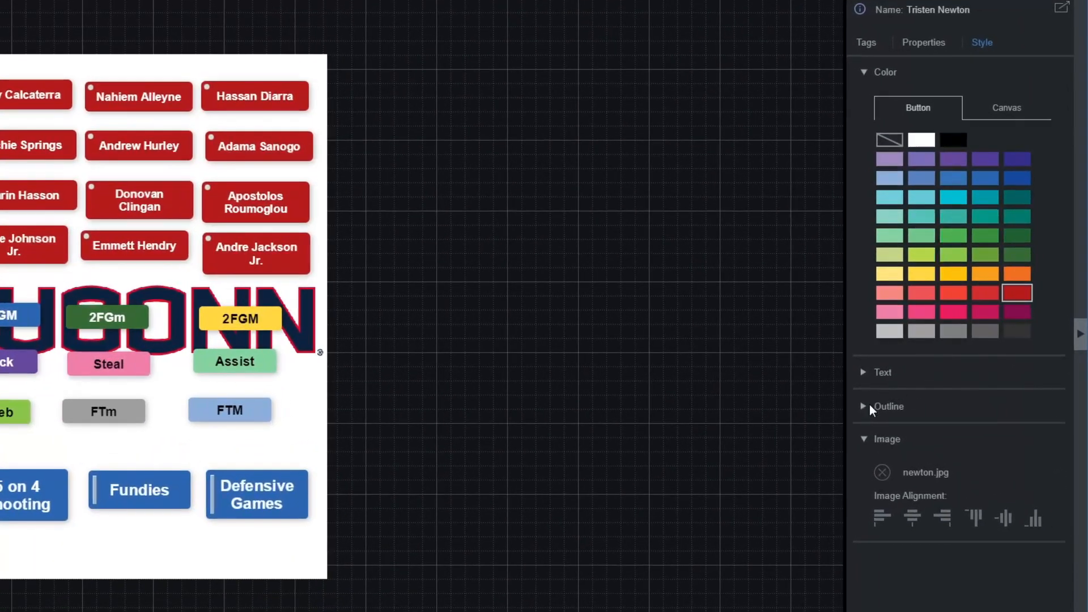
left_click(869, 405)
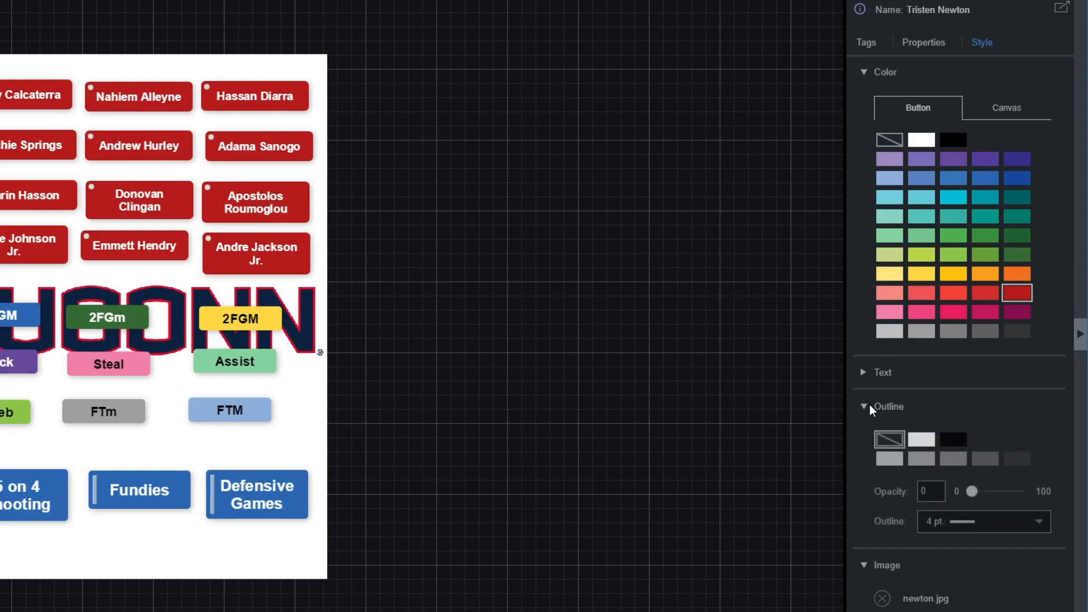
left_click(953, 435)
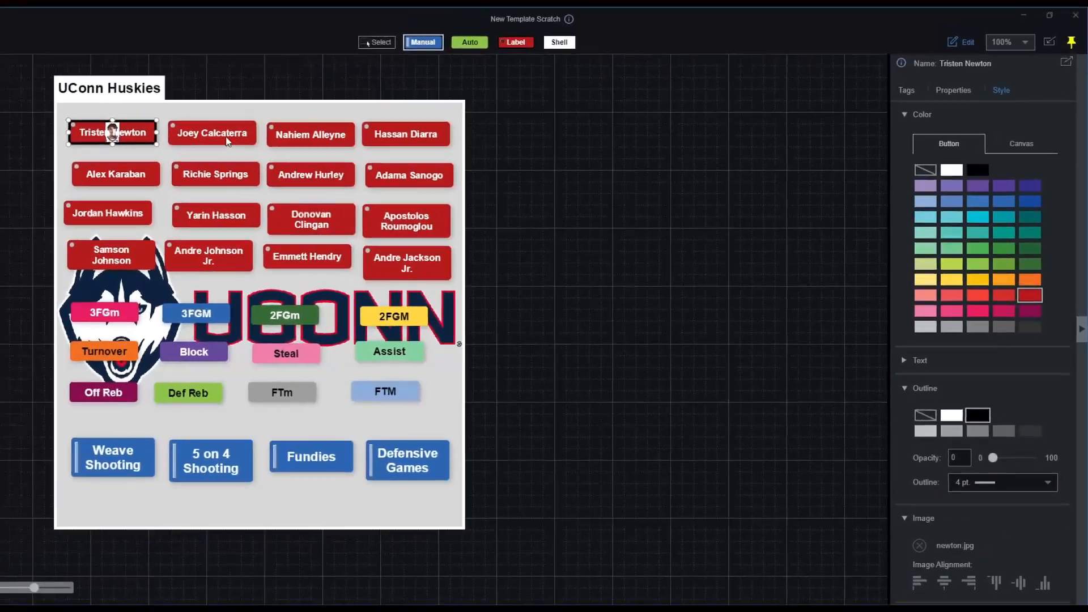
left_click(68, 107)
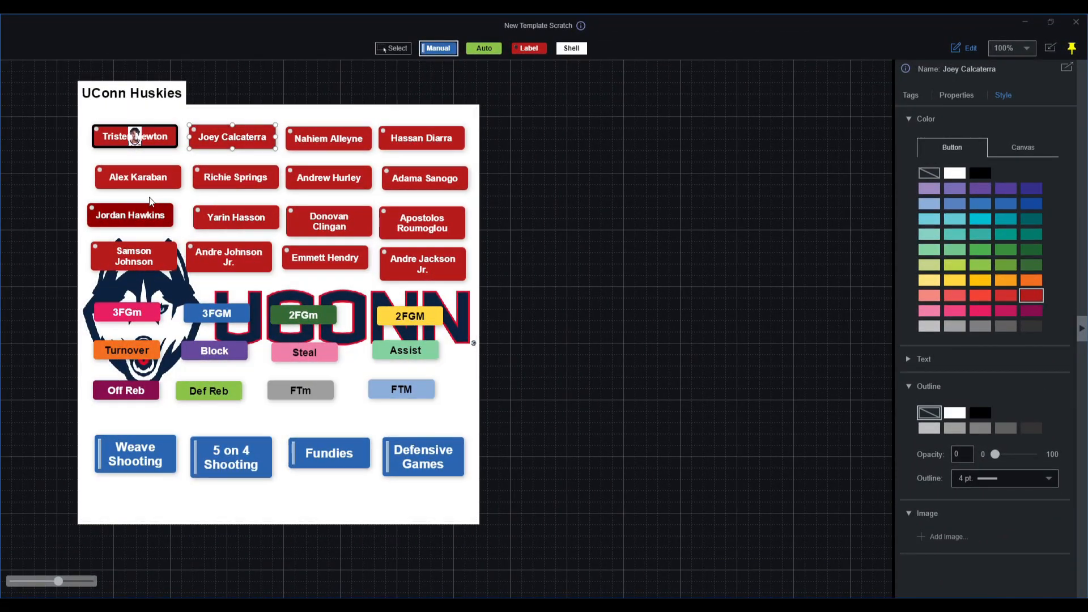
Try a medium gray and the darkest gray on the first Label button of the top row, and set its fill to the second-darkest gray
left_click(135, 139)
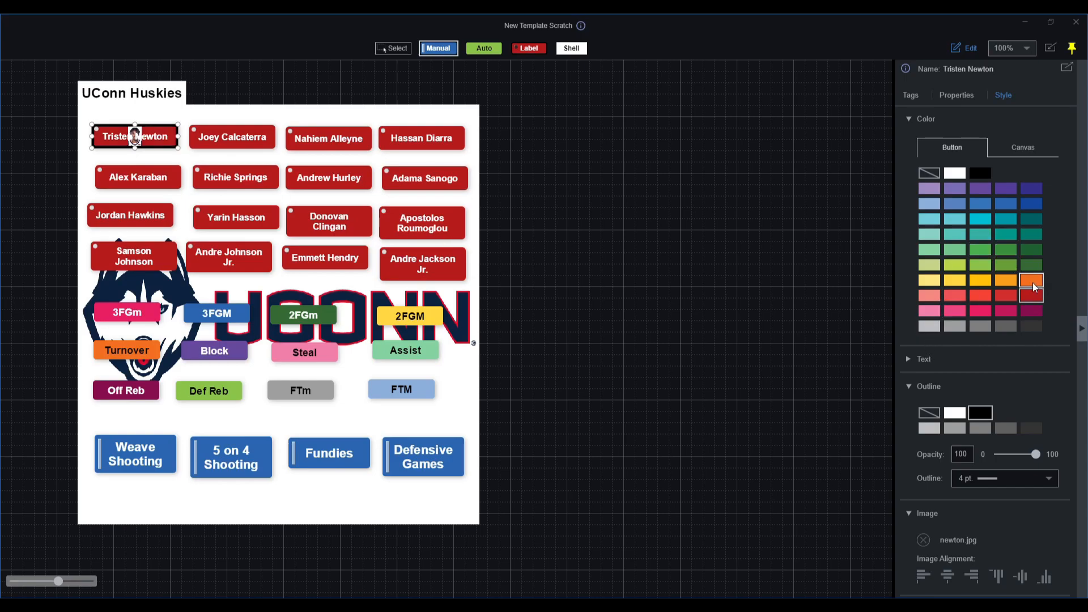
left_click(954, 327)
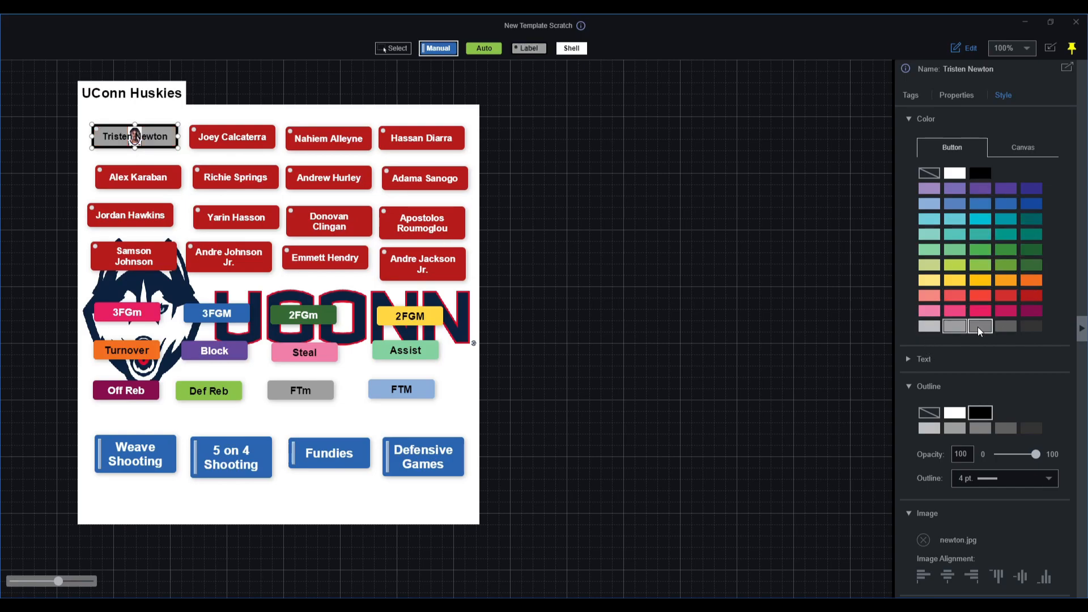
left_click(1030, 328)
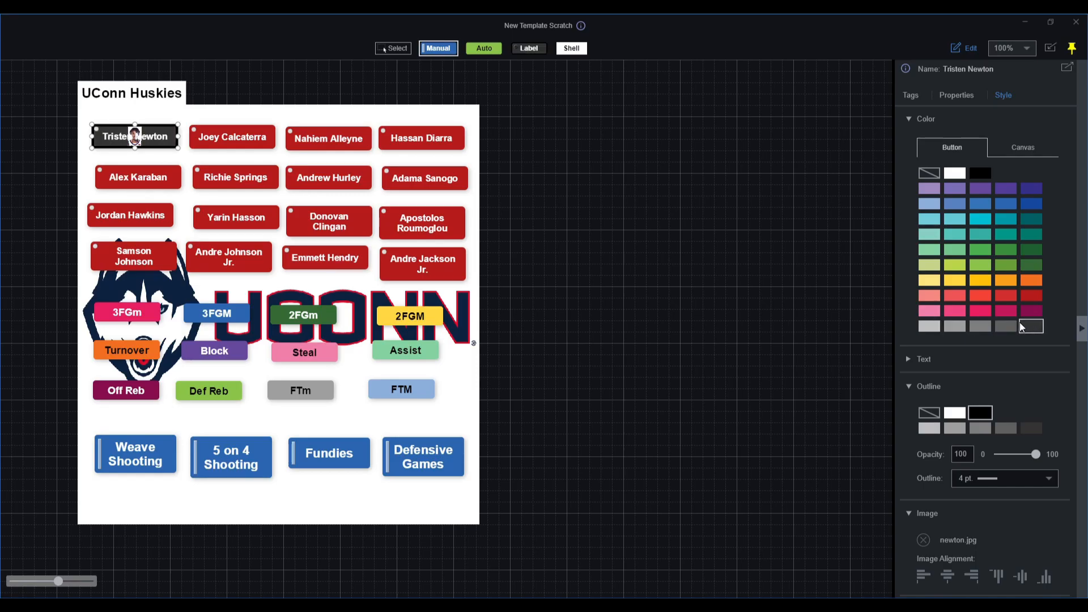
left_click(1005, 325)
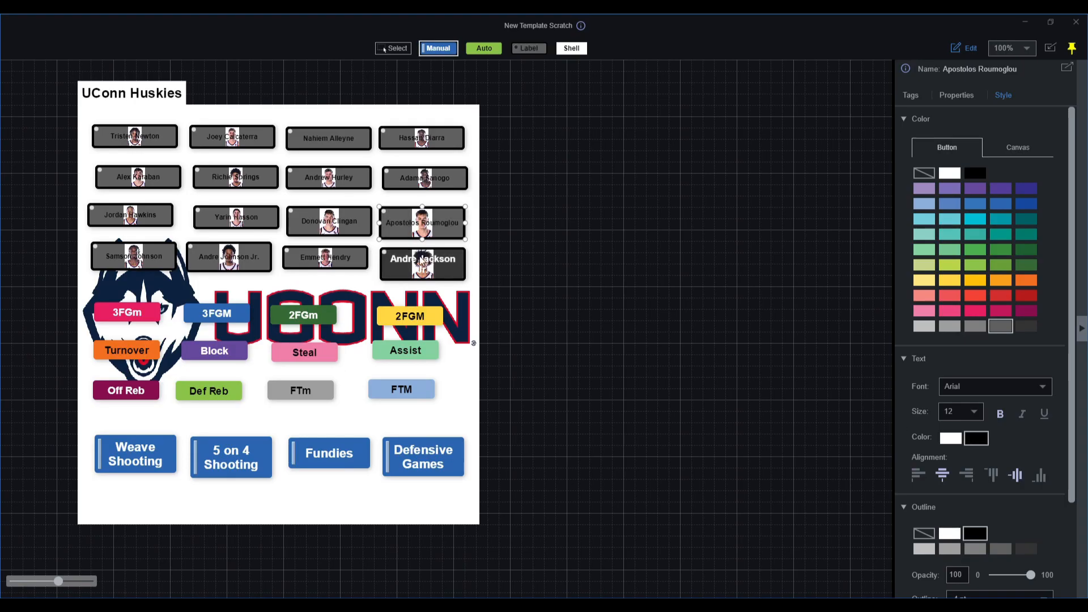
Set the text of the last Label button in the fourth player row to size 12 and black
left_click(421, 261)
left_click(965, 407)
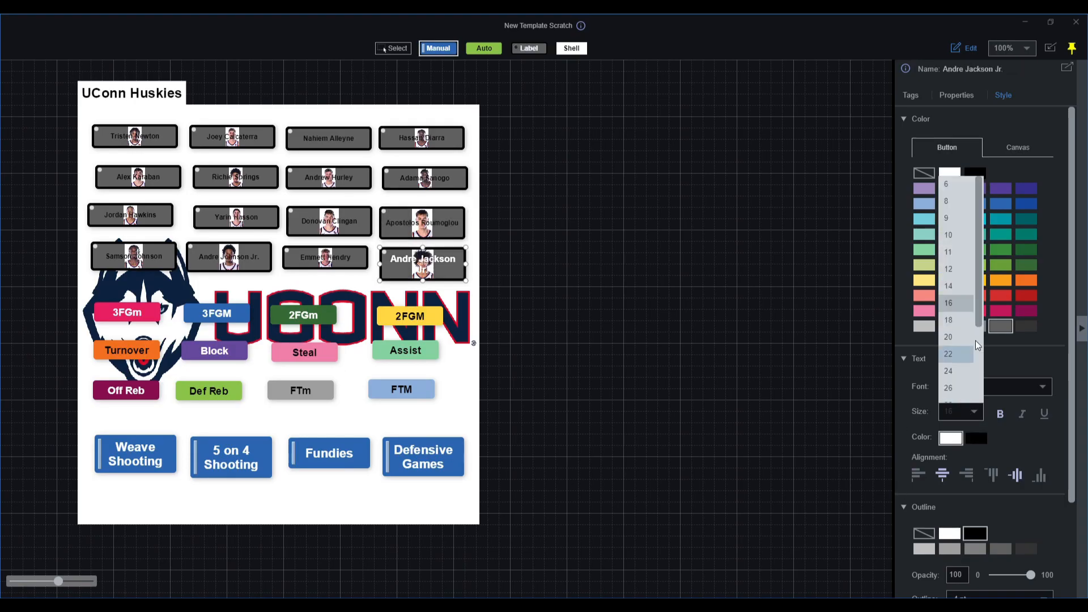
left_click(963, 275)
left_click(974, 441)
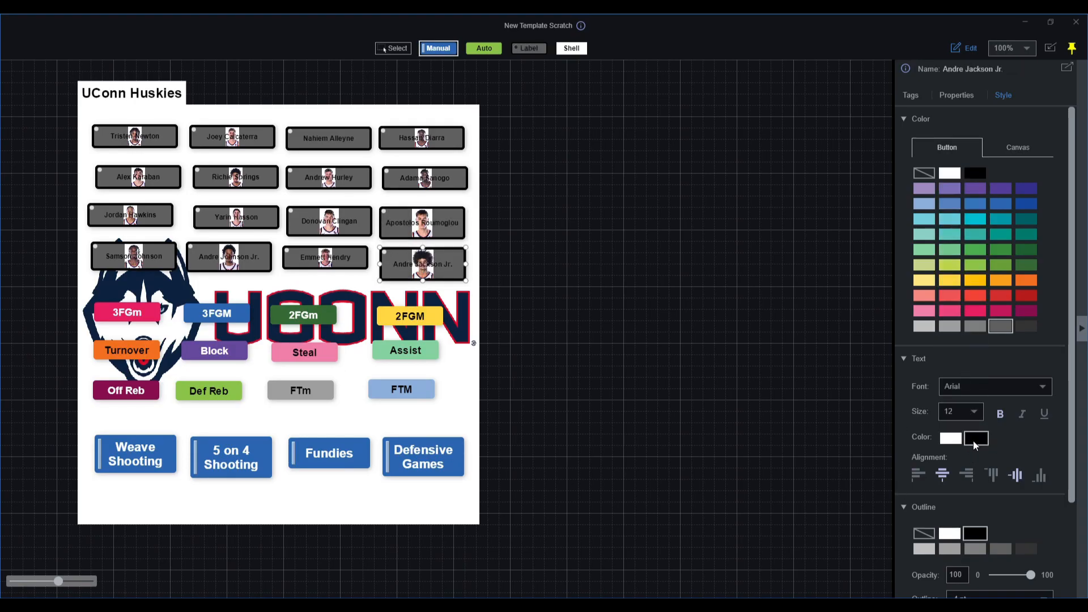
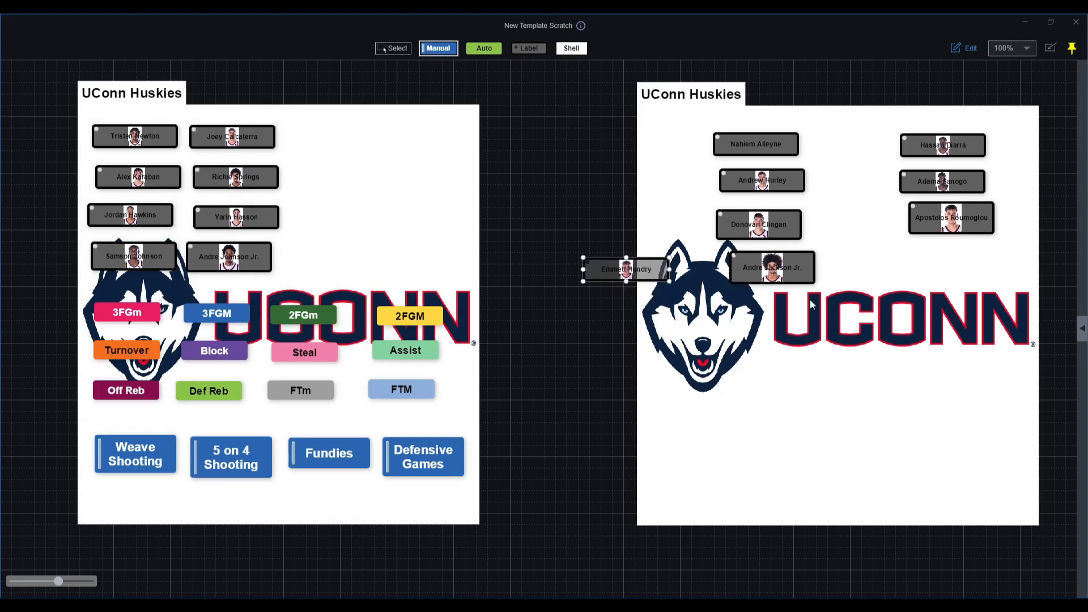
Arrange the player buttons in the second UConn Huskies group box into two columns of four, including the player left outside the box
left_click_drag(769, 144, 766, 131)
left_click_drag(778, 180, 764, 168)
left_click_drag(775, 223, 765, 208)
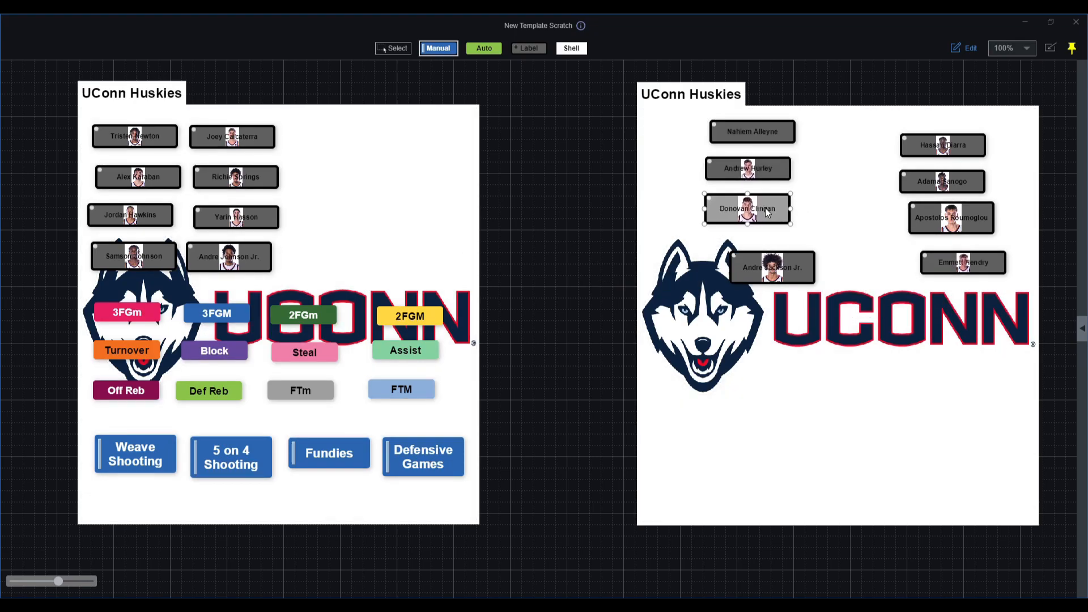
left_click_drag(776, 271, 762, 252)
left_click_drag(960, 147, 954, 134)
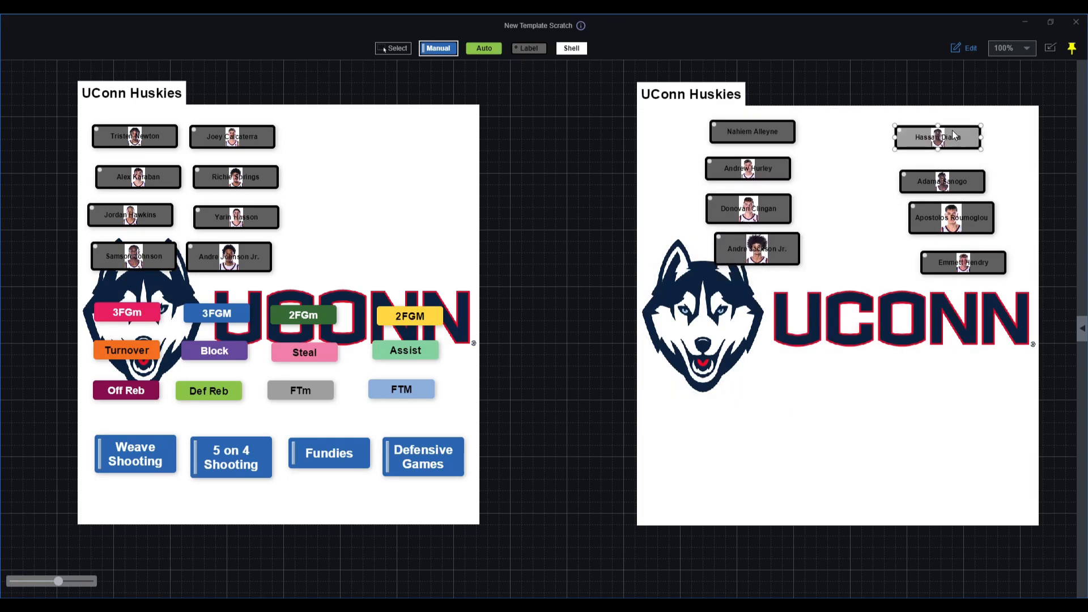
left_click_drag(964, 178, 957, 173)
left_click_drag(964, 210, 945, 212)
left_click_drag(977, 266, 952, 266)
Space the second column of player buttons away from the first in the first group box, and align the second box's fourth-row first-column player button
left_click_drag(247, 143, 347, 146)
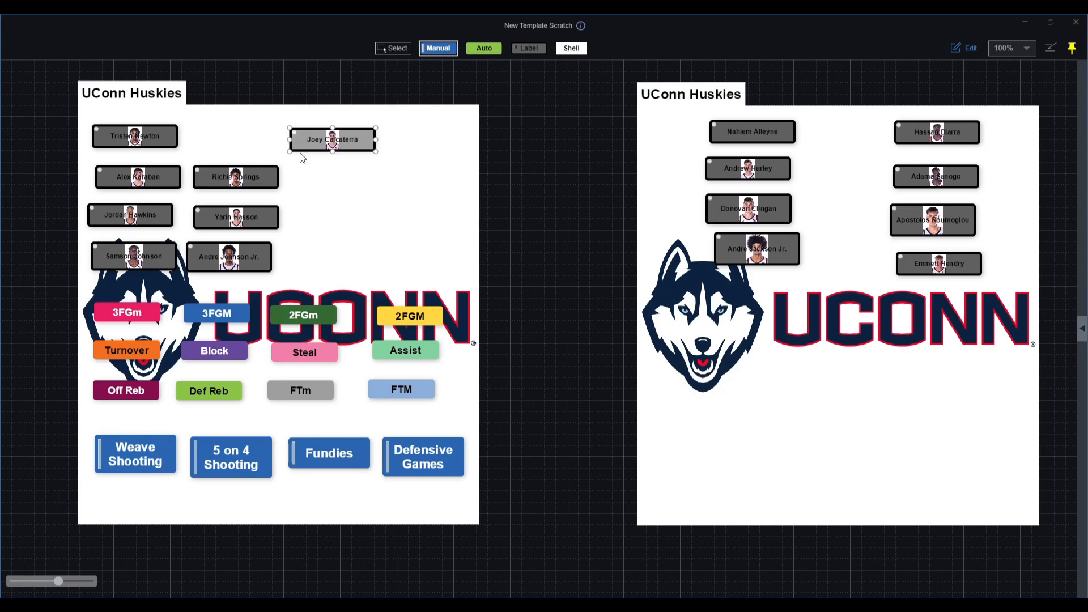
left_click_drag(250, 179, 347, 179)
left_click_drag(265, 220, 357, 216)
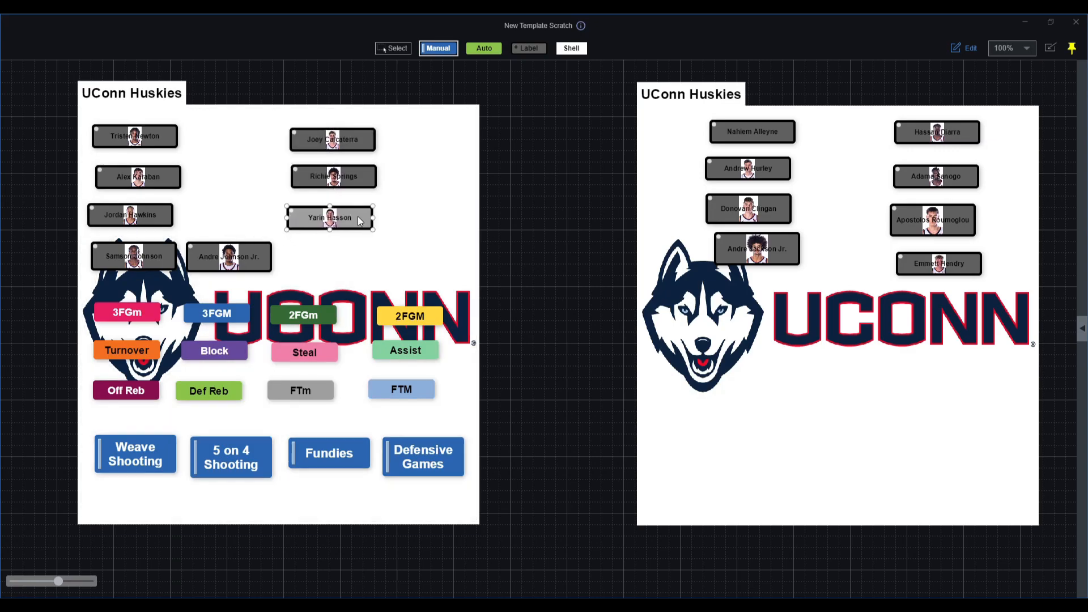
left_click_drag(264, 260, 353, 259)
left_click_drag(755, 256, 741, 261)
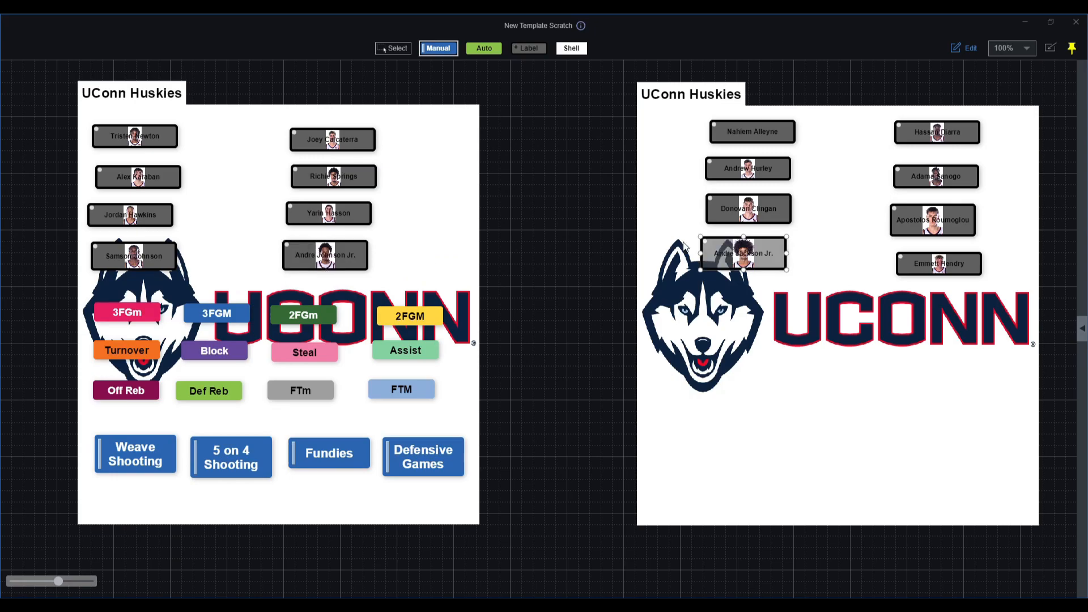
Change the Team tag of the first group box, which holds the drill buttons, to UConn White
left_click(449, 218)
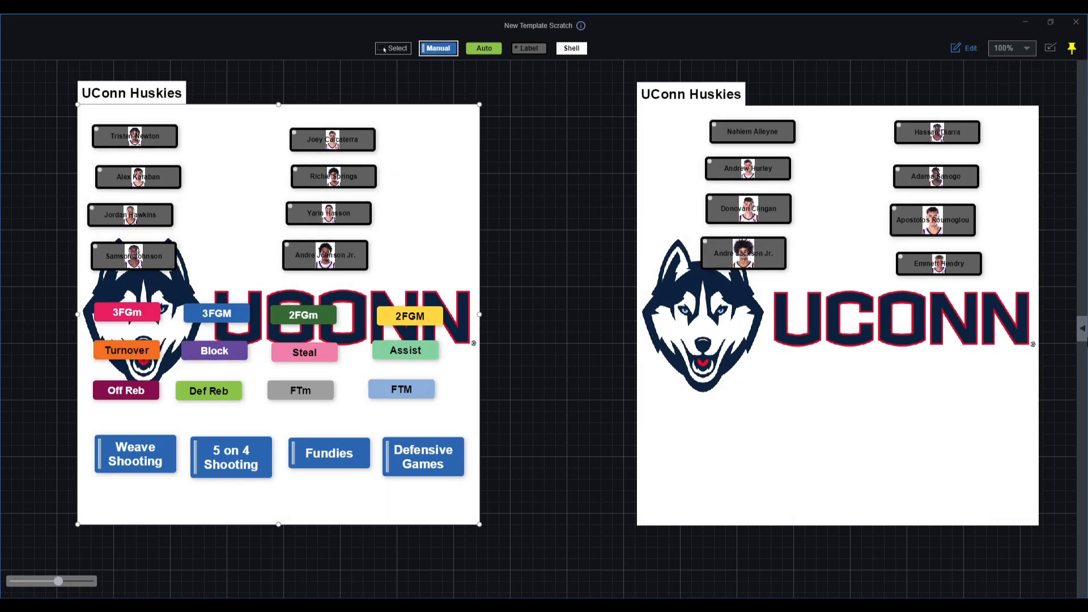
left_click(1083, 333)
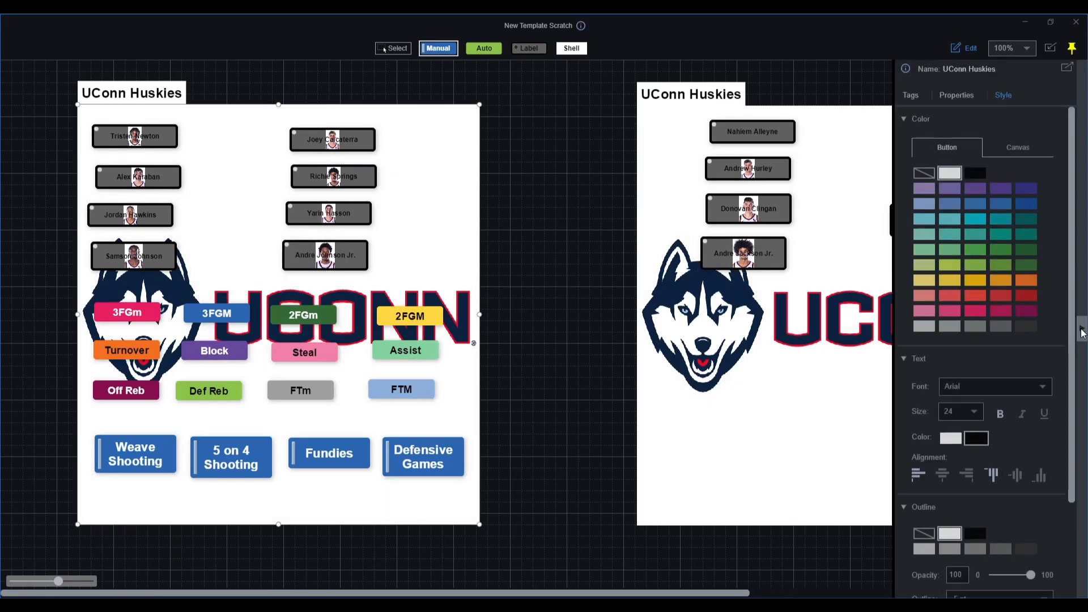
left_click(910, 95)
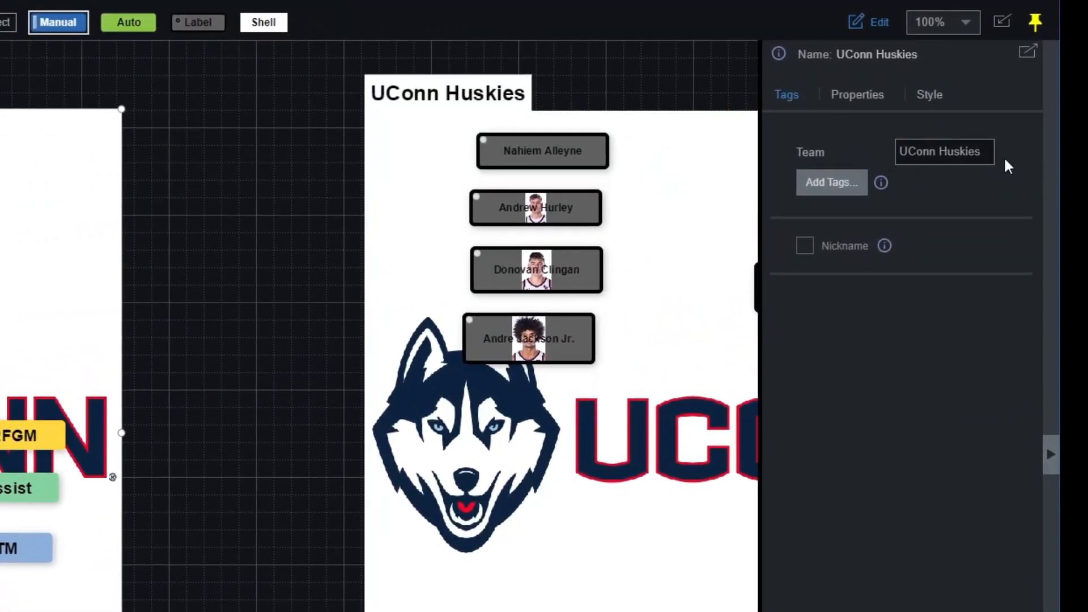
mouse_move(984, 157)
left_click(981, 158)
left_click(982, 154)
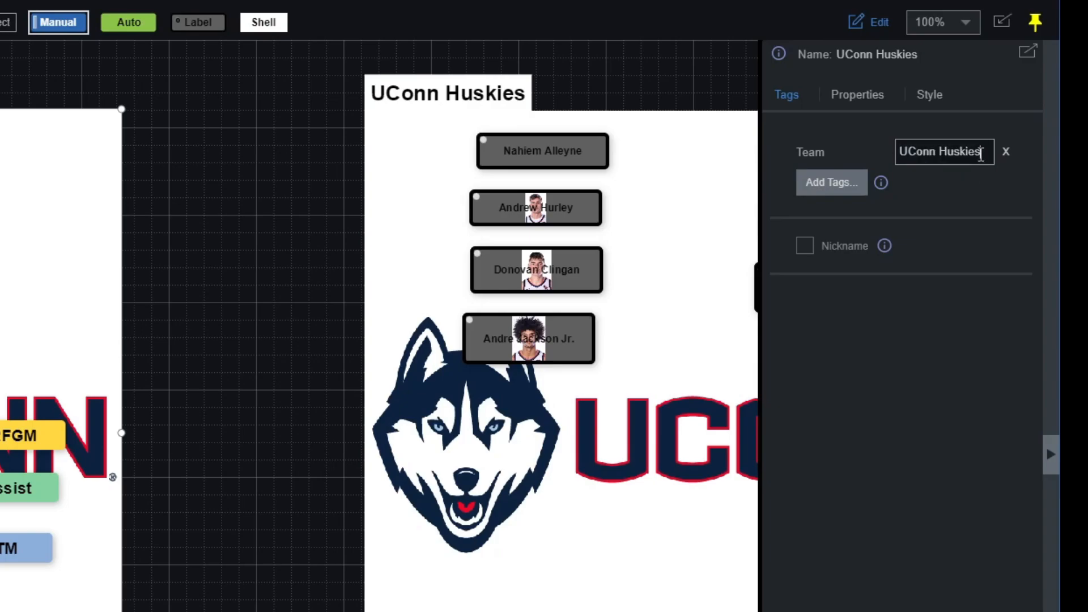
left_click_drag(982, 155, 942, 155)
type("White")
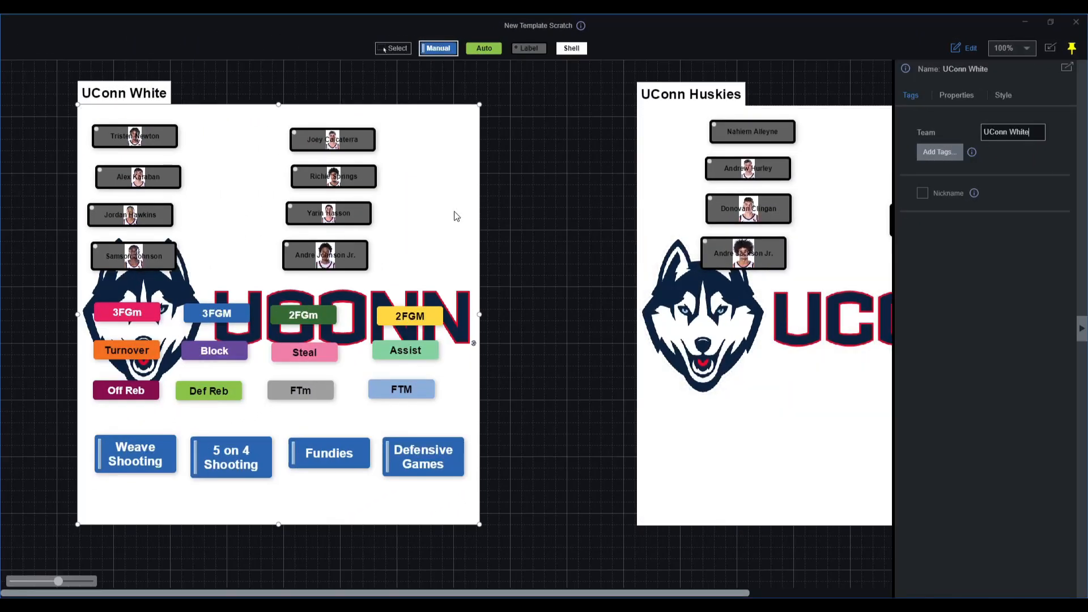
Change the Team tag of the remaining UConn Huskies group box to UConn Blue
left_click(841, 193)
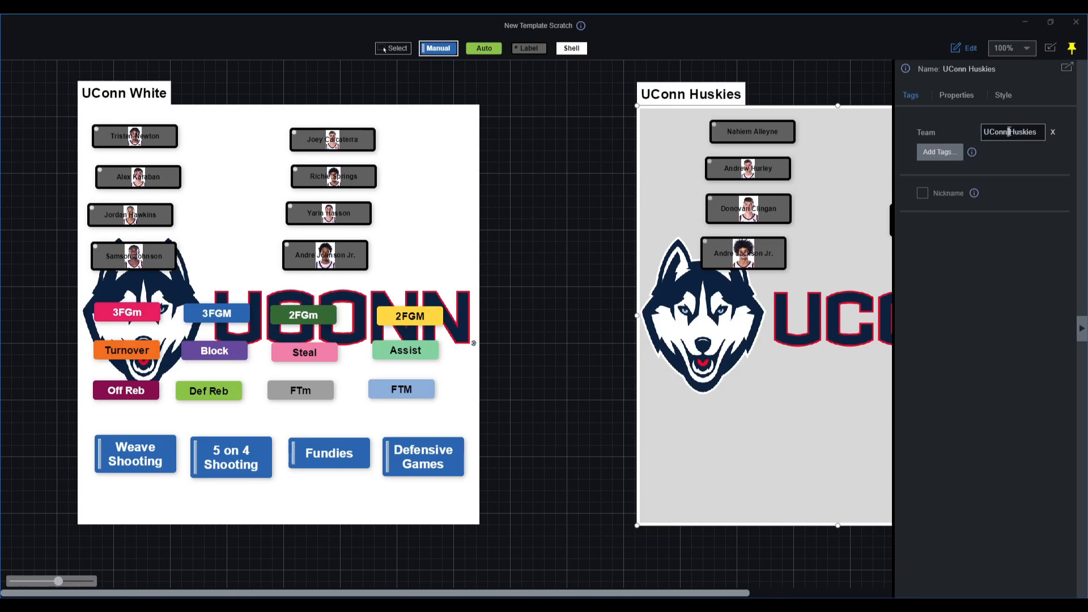
double_click(1037, 132)
type("Blue")
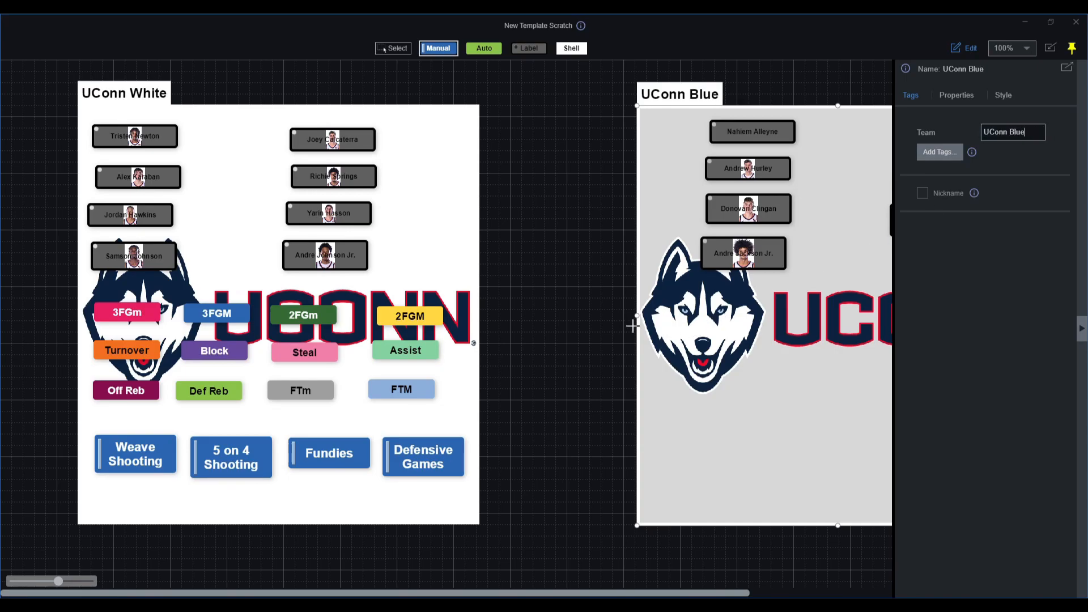
left_click(1080, 335)
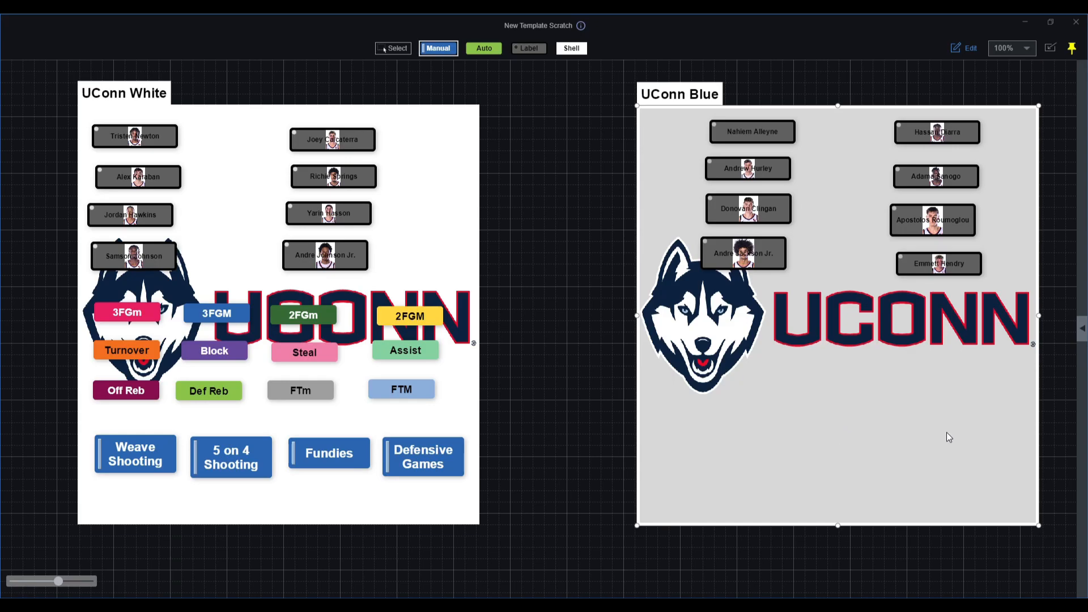
Try two lighter blues on the UConn Blue group box and set its fill to the darkest blue
left_click(1083, 331)
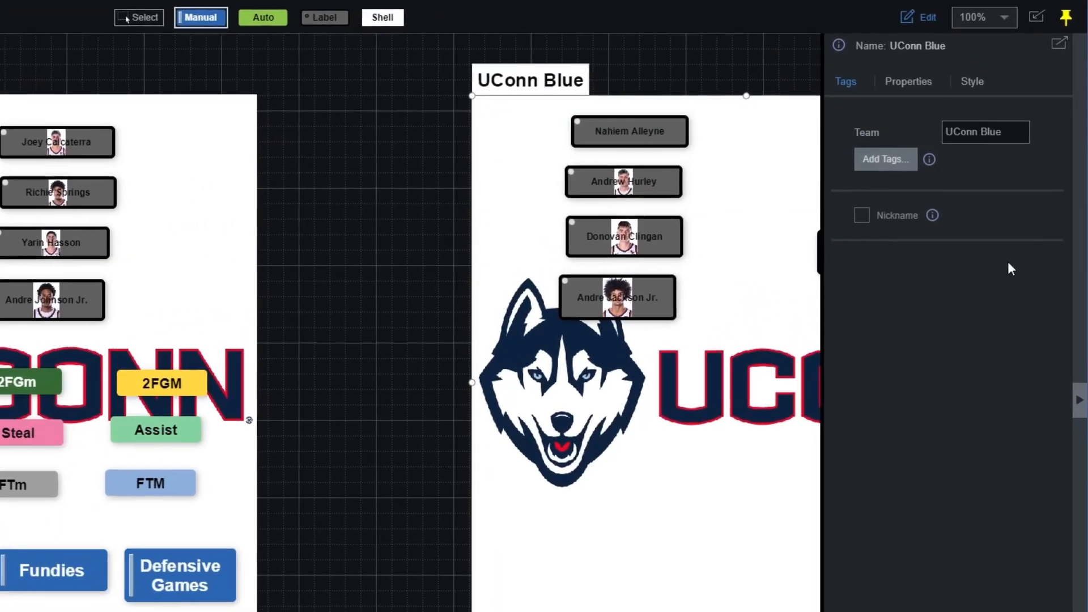
left_click(975, 83)
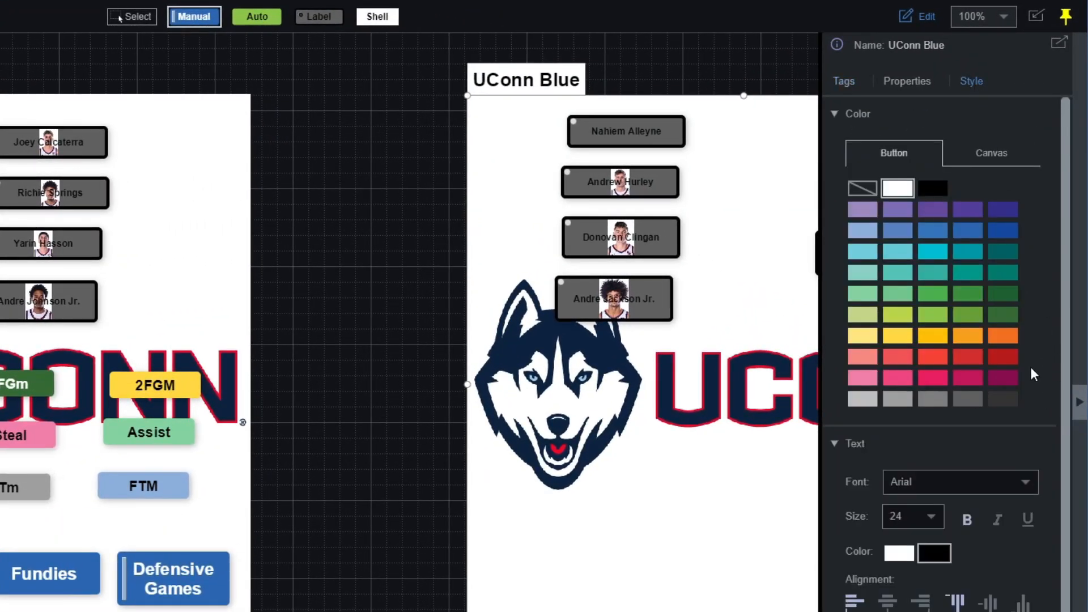
left_click(902, 230)
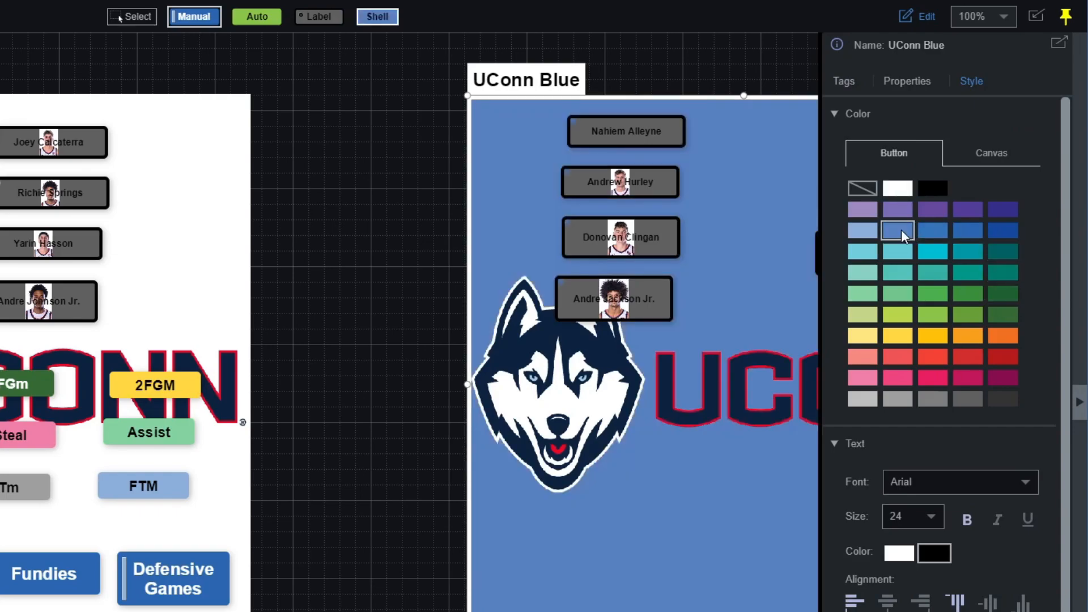
left_click(958, 232)
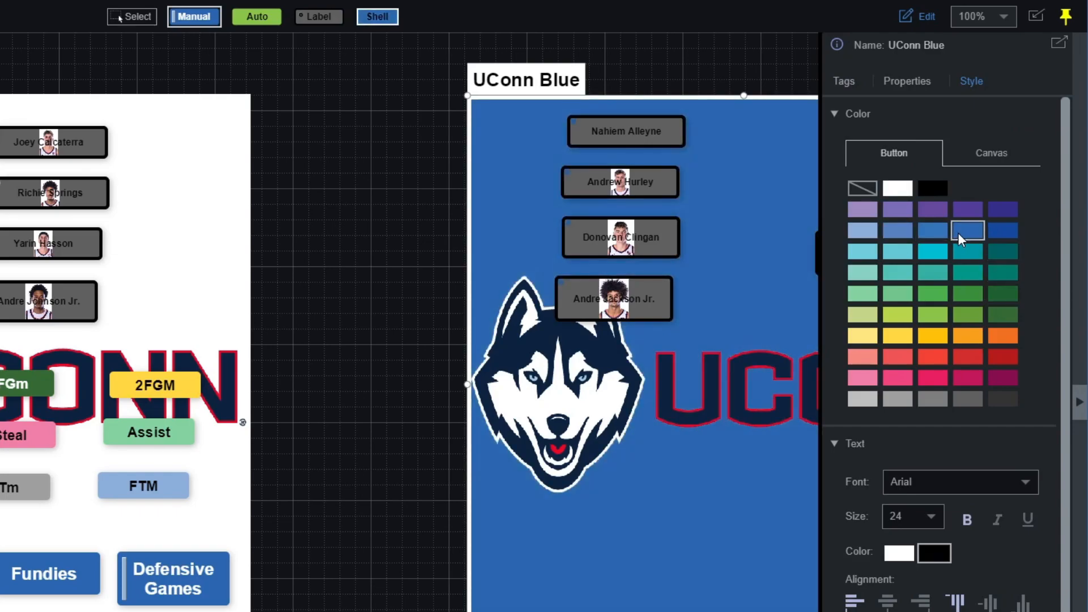
left_click(999, 233)
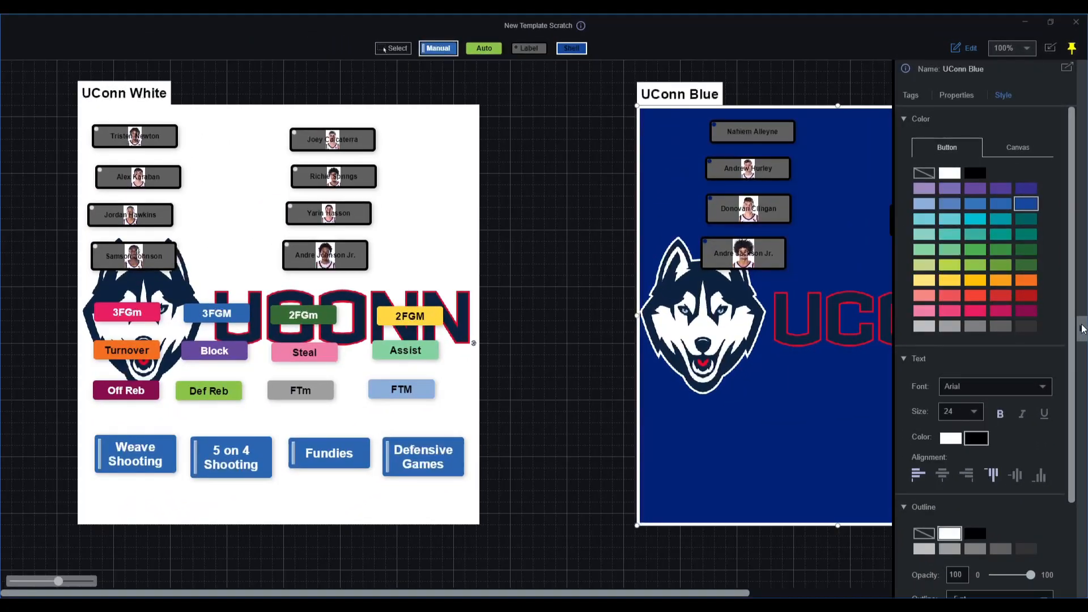
left_click(1080, 402)
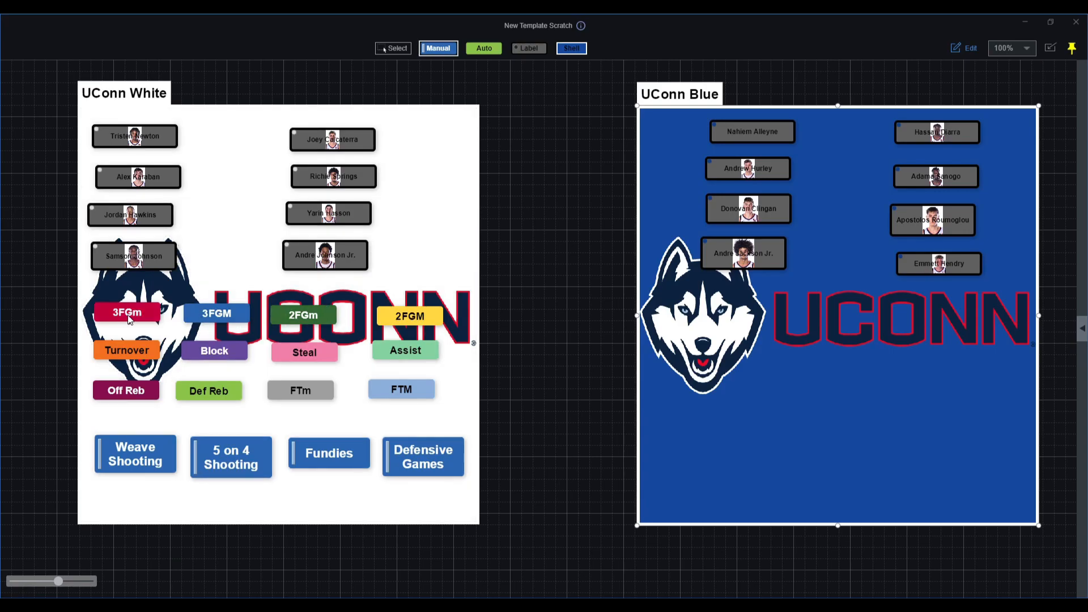
Move the 3FGm, 3FGM, 2FGm, 2FGM, FTm and FTM buttons between the two group boxes, stacked in three rows of two
left_click_drag(130, 320, 542, 240)
left_click_drag(239, 314, 594, 238)
left_click_drag(527, 239, 527, 180)
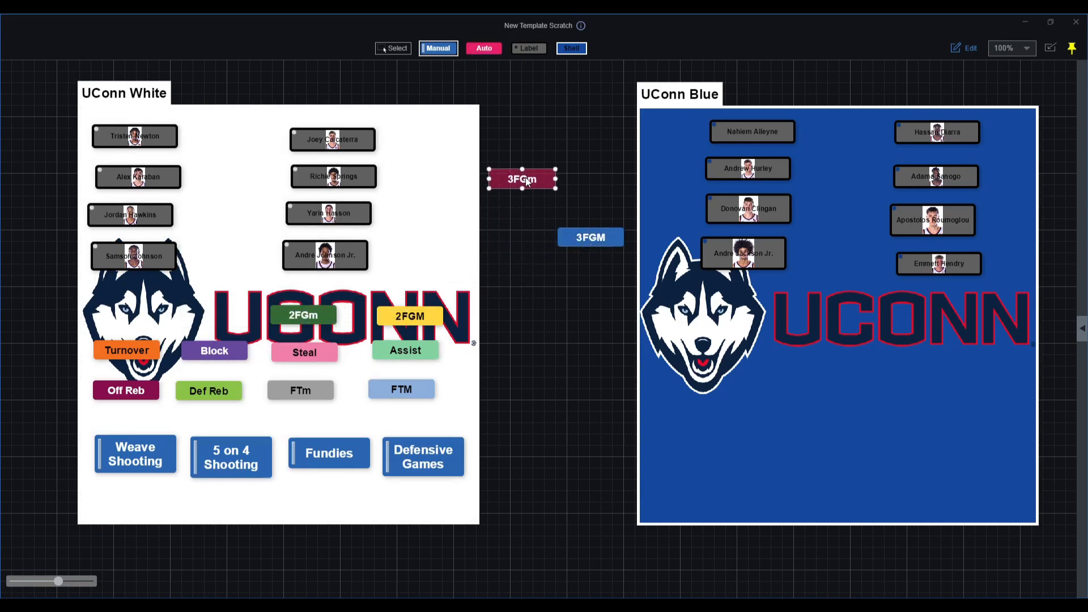
left_click_drag(590, 238, 601, 184)
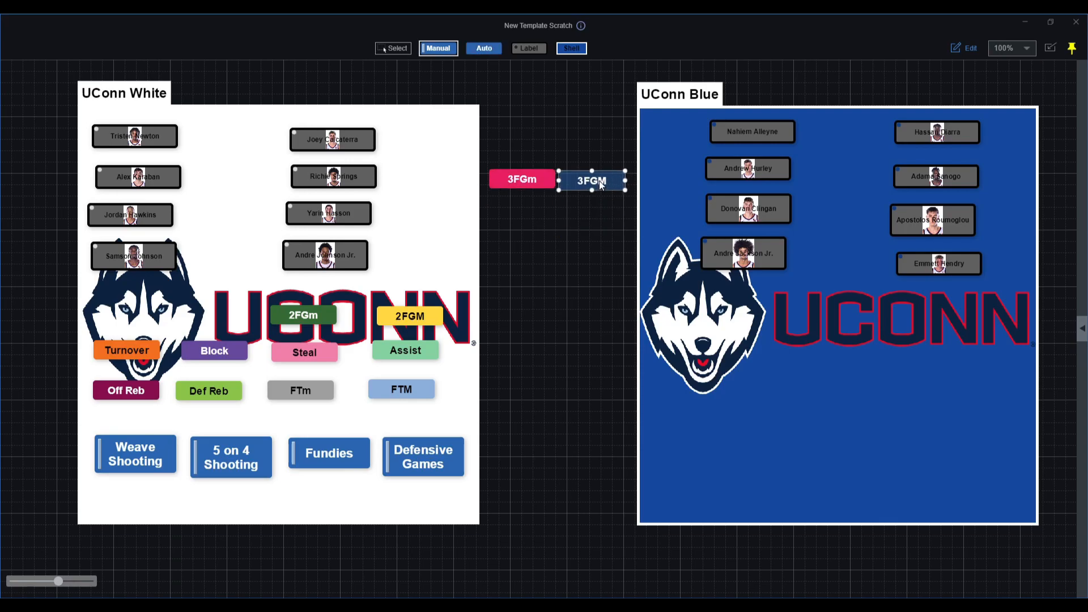
key("Up")
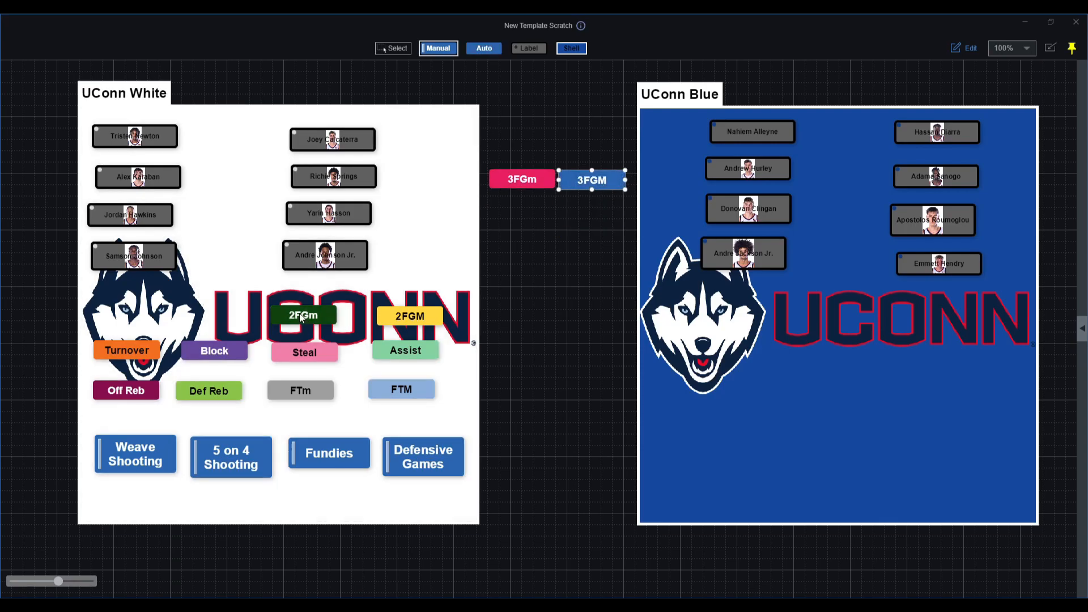
left_click_drag(299, 314, 523, 194)
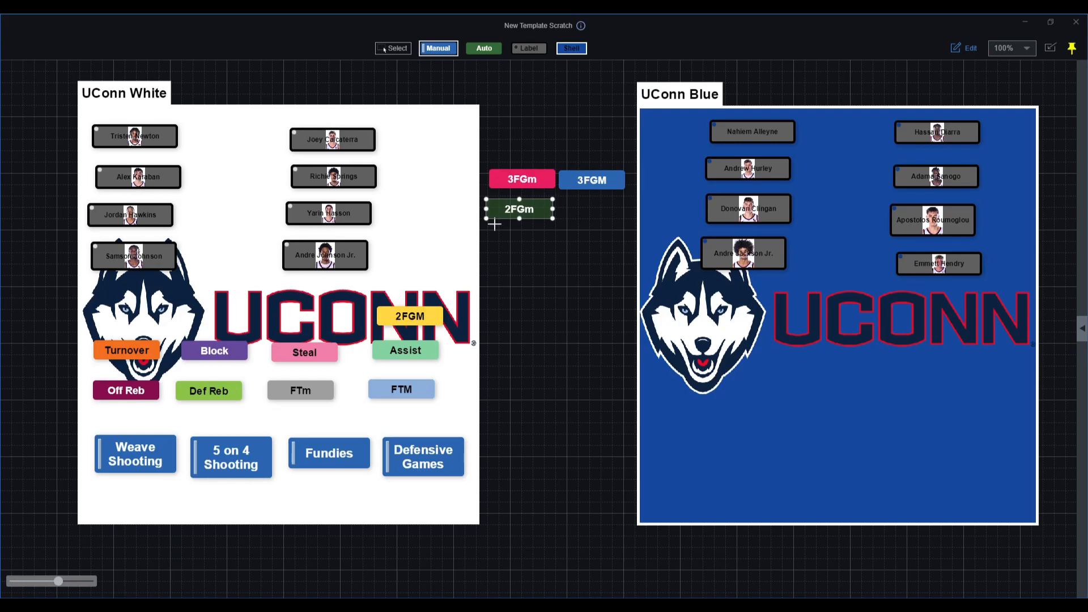
left_click_drag(407, 308, 581, 209)
left_click_drag(316, 389, 533, 236)
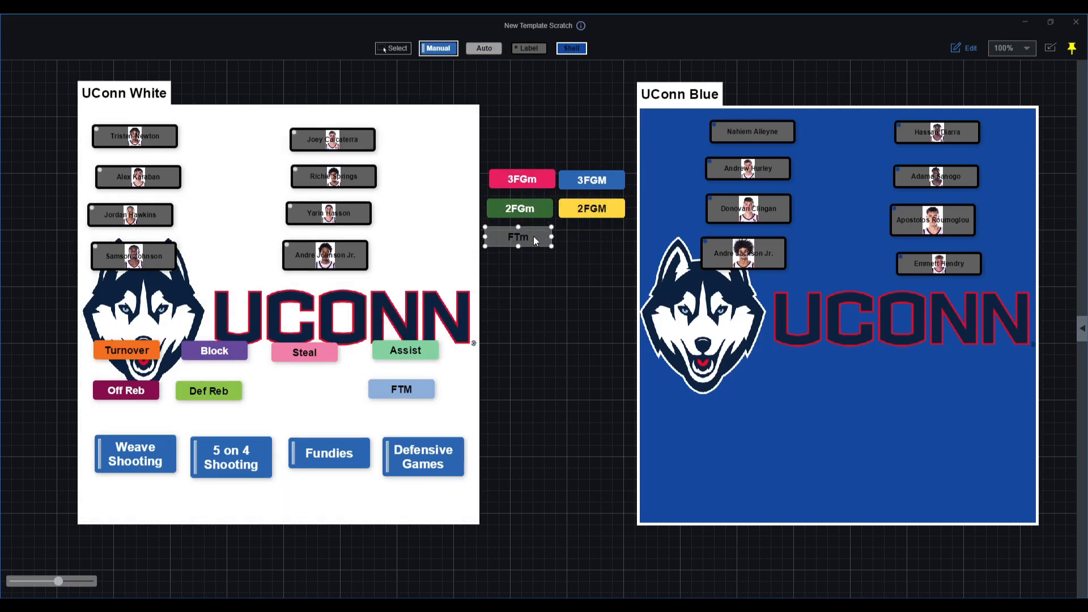
left_click_drag(406, 387, 597, 239)
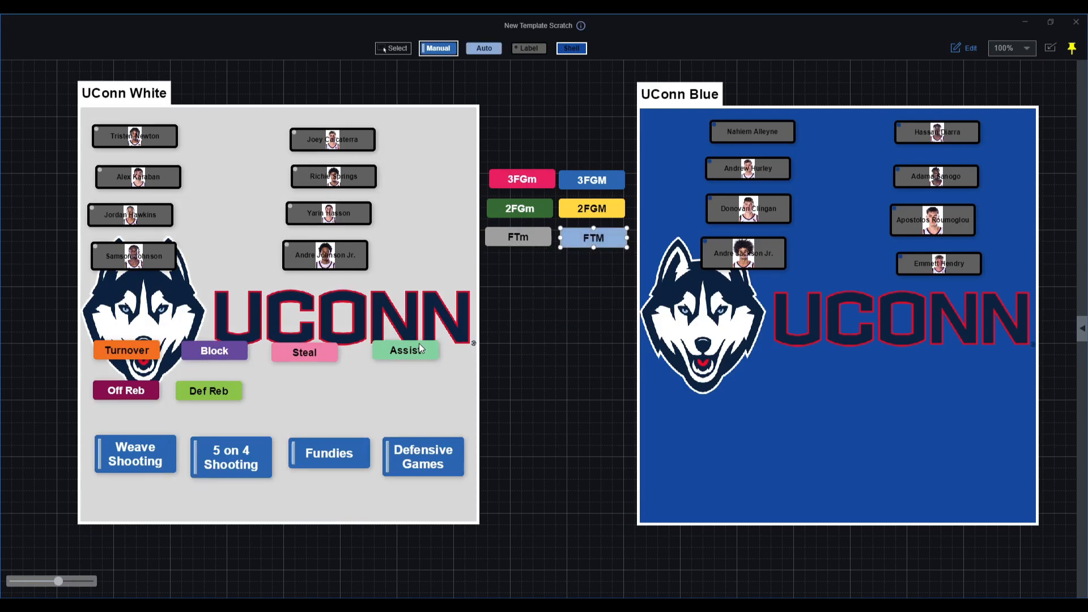
Shift FTm and FTM lower in the gap and place Assist and Turnover side by side under the 2FGm and 2FGM row
left_click_drag(413, 352, 518, 289)
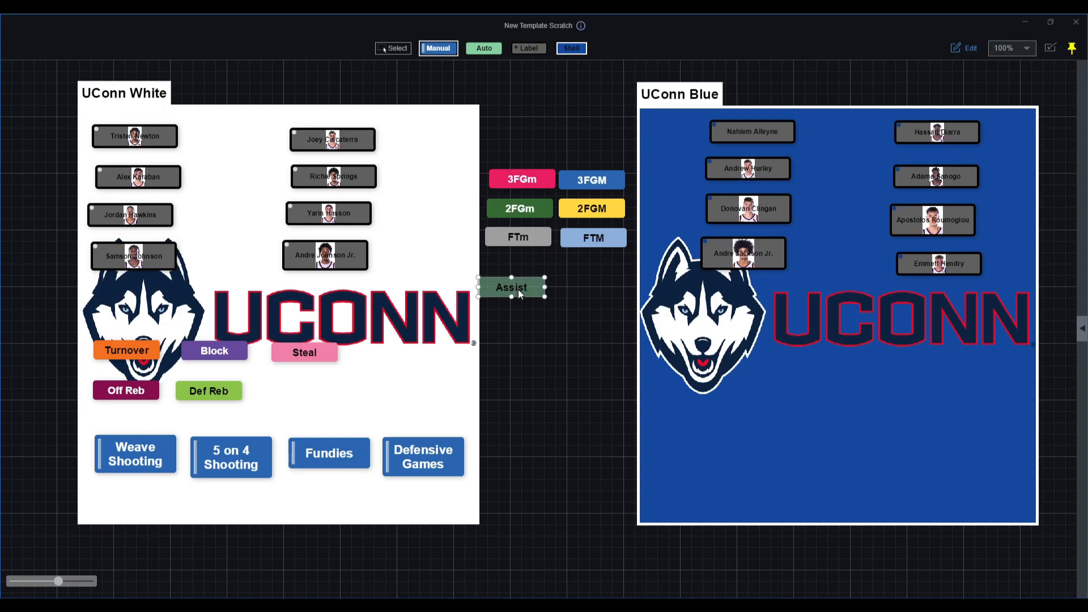
mouse_move(519, 230)
left_mouse_down()
mouse_move(532, 324)
mouse_move(525, 237)
left_mouse_up()
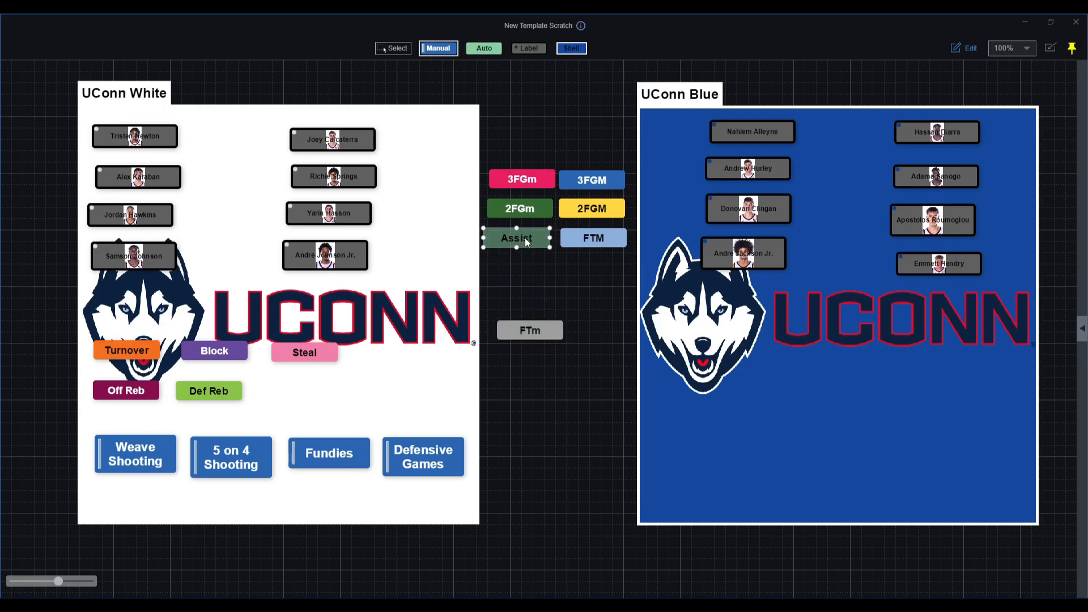
left_click_drag(593, 242, 595, 300)
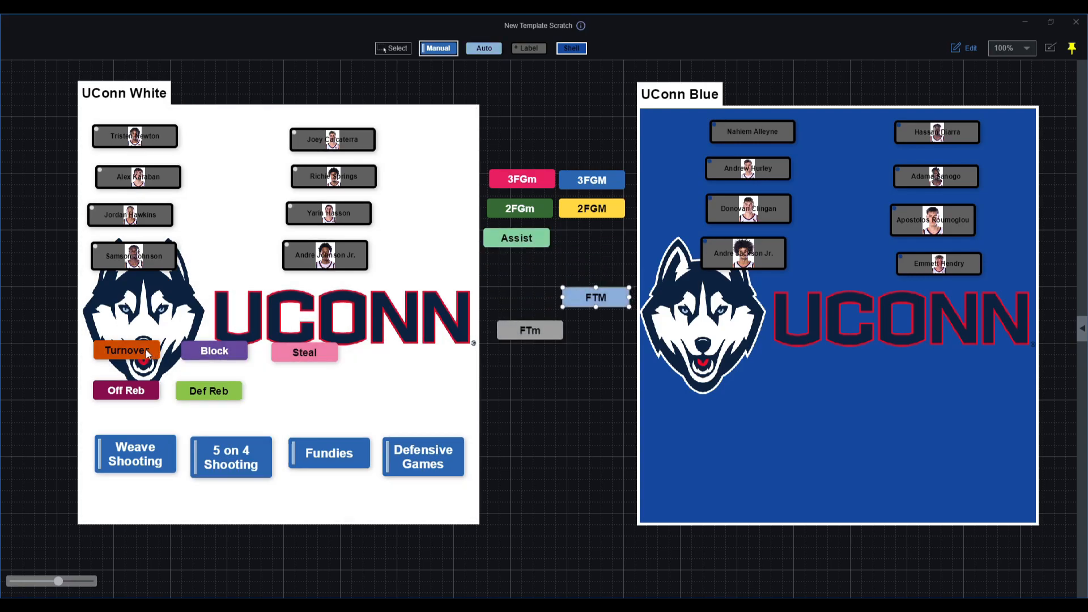
left_click_drag(146, 350, 606, 236)
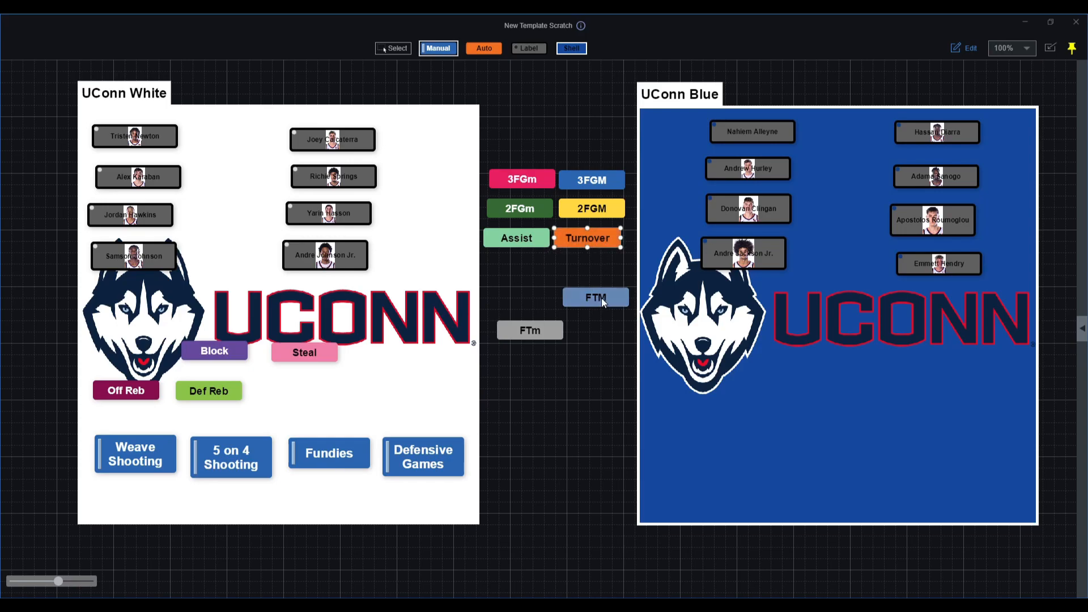
left_click_drag(601, 298, 600, 347)
Stack Off Reb with Def Reb and Steal with Block under the Assist row, and finish the stack with FTm and FTM
left_click_drag(126, 391, 533, 267)
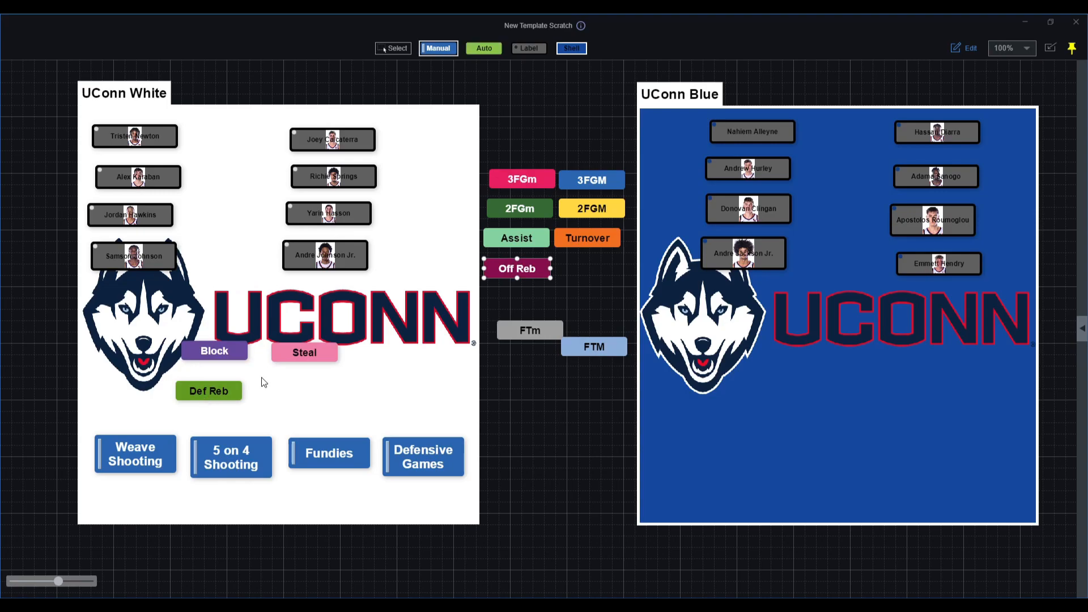
left_click_drag(210, 392, 588, 271)
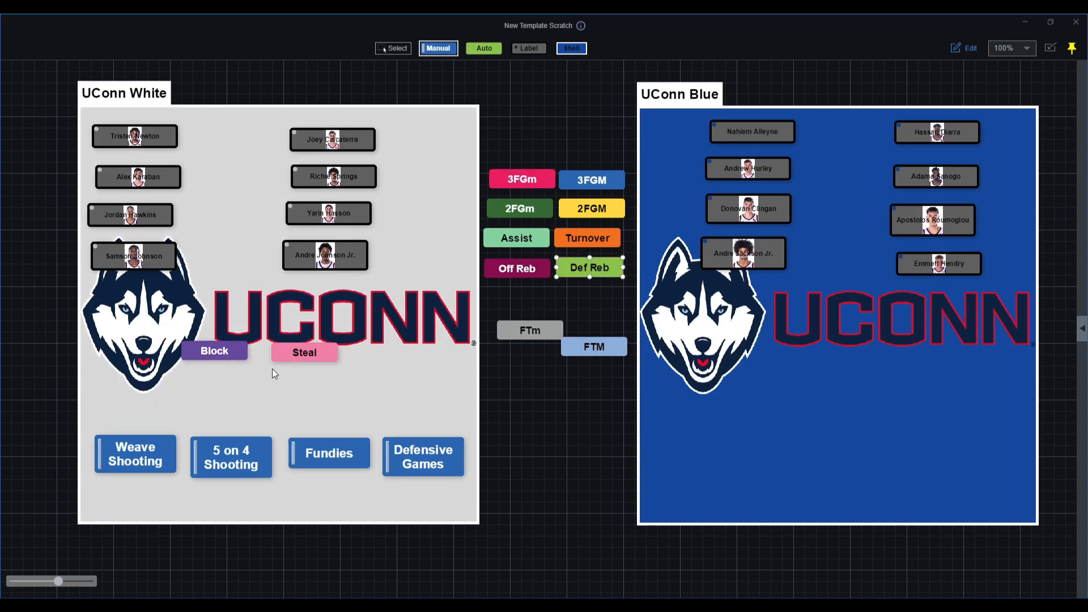
left_click_drag(328, 348, 530, 299)
left_click_drag(216, 353, 592, 298)
left_click_drag(549, 327, 508, 324)
left_click(605, 342)
mouse_move(605, 344)
left_mouse_down()
mouse_move(596, 323)
mouse_move(600, 348)
left_mouse_up()
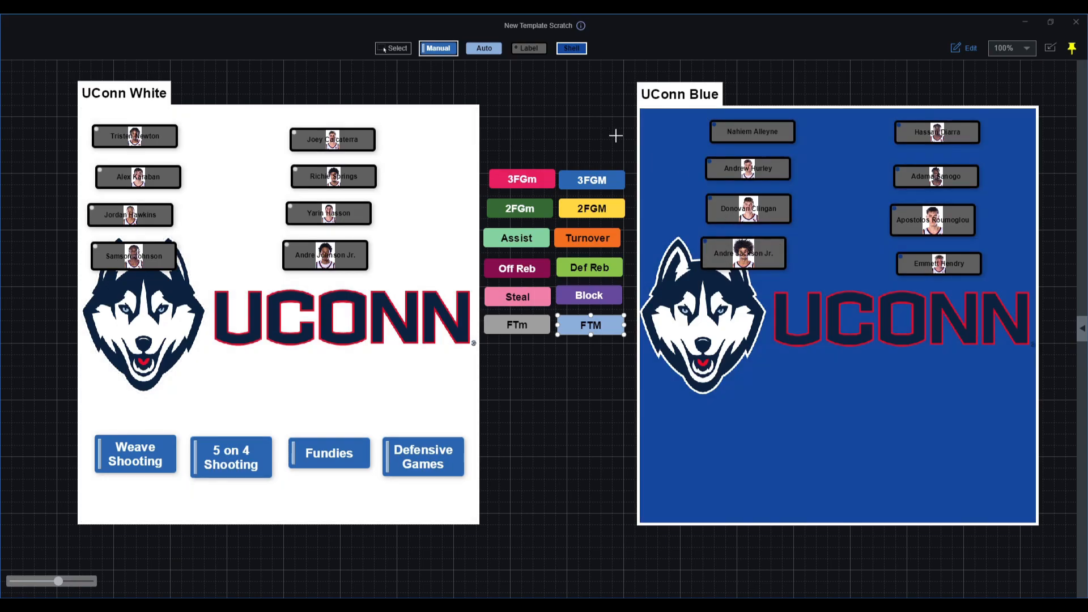
Draw a wide Manual button below the UConn White box and duplicate it below the UConn Blue box, leaving the original selected
left_click(445, 52)
left_click_drag(283, 542, 470, 577)
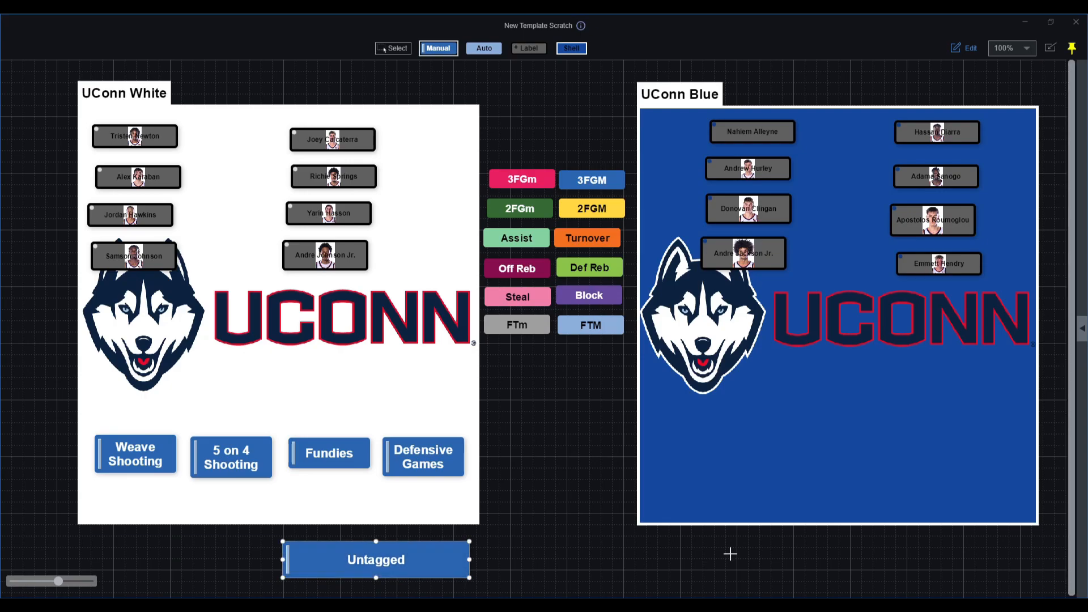
left_click_drag(445, 561, 866, 557)
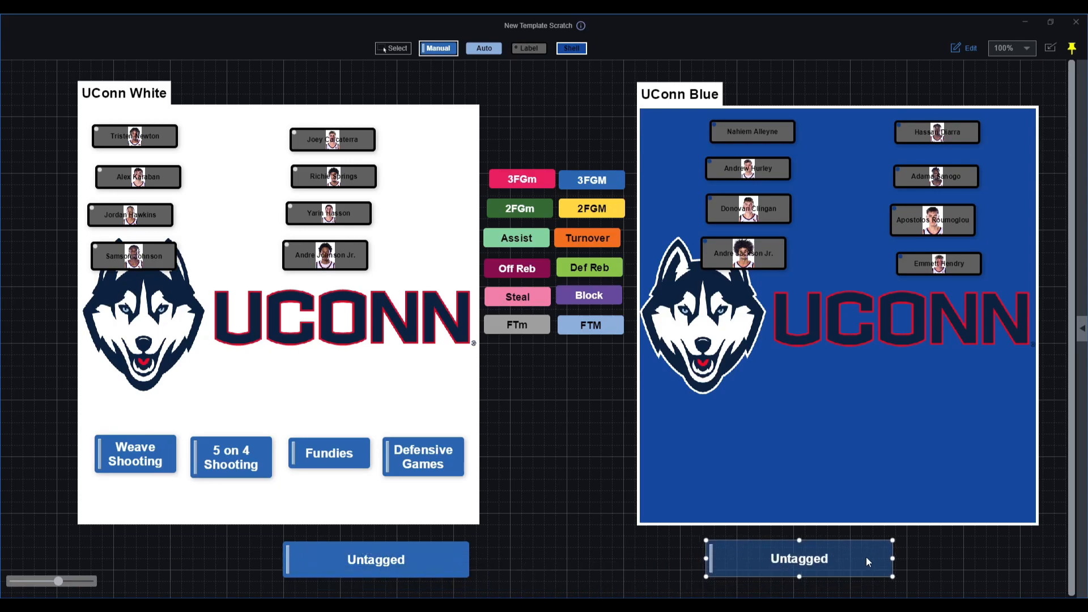
left_click(437, 565)
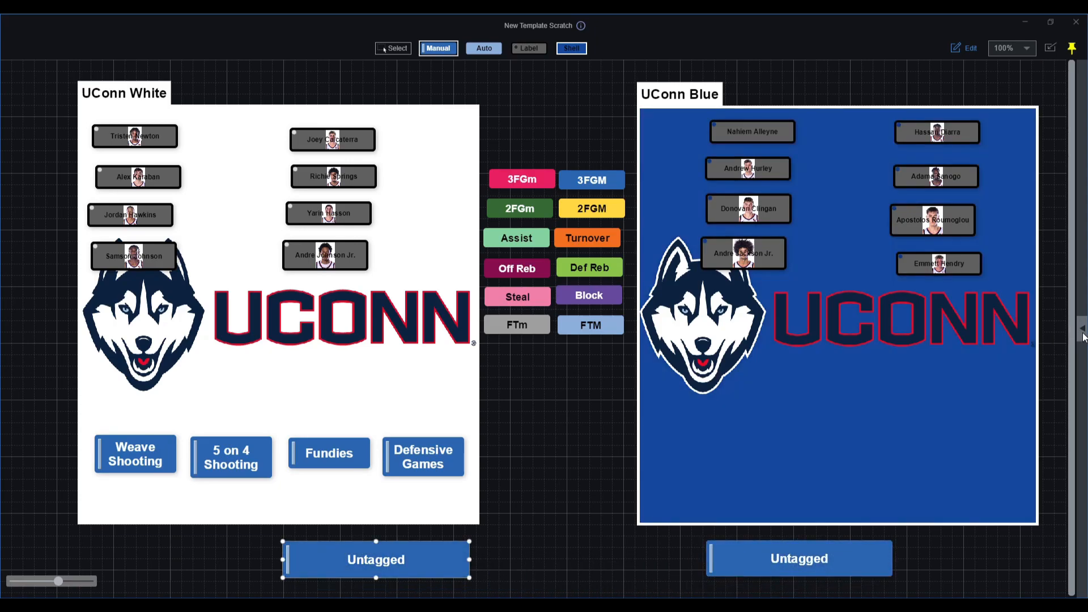
Set the fill of the selected wide Manual button below the UConn White box to white
left_click(1083, 328)
left_click(951, 172)
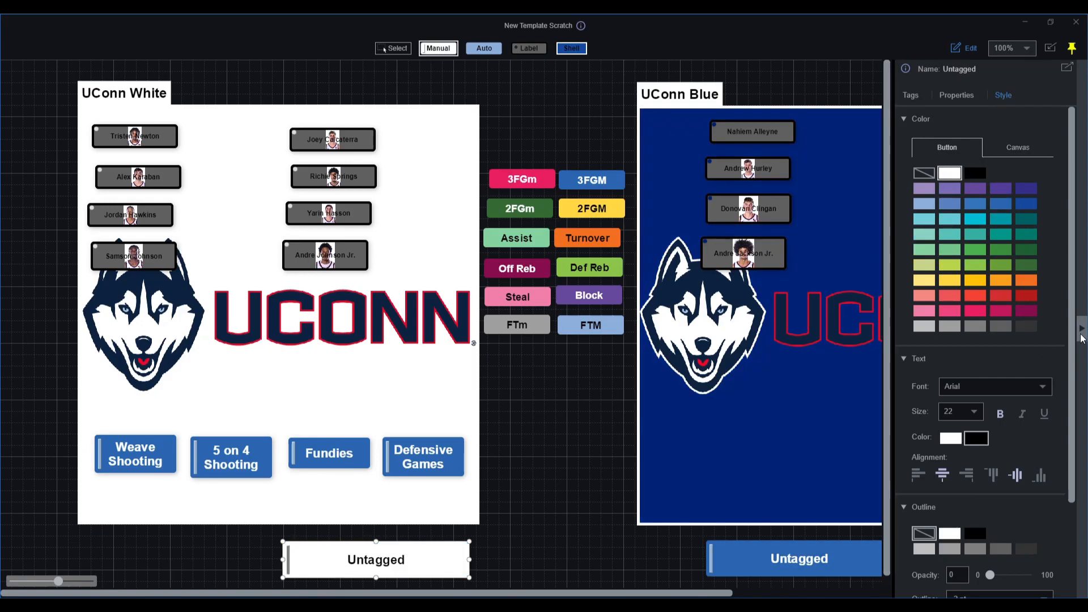
left_click(1083, 328)
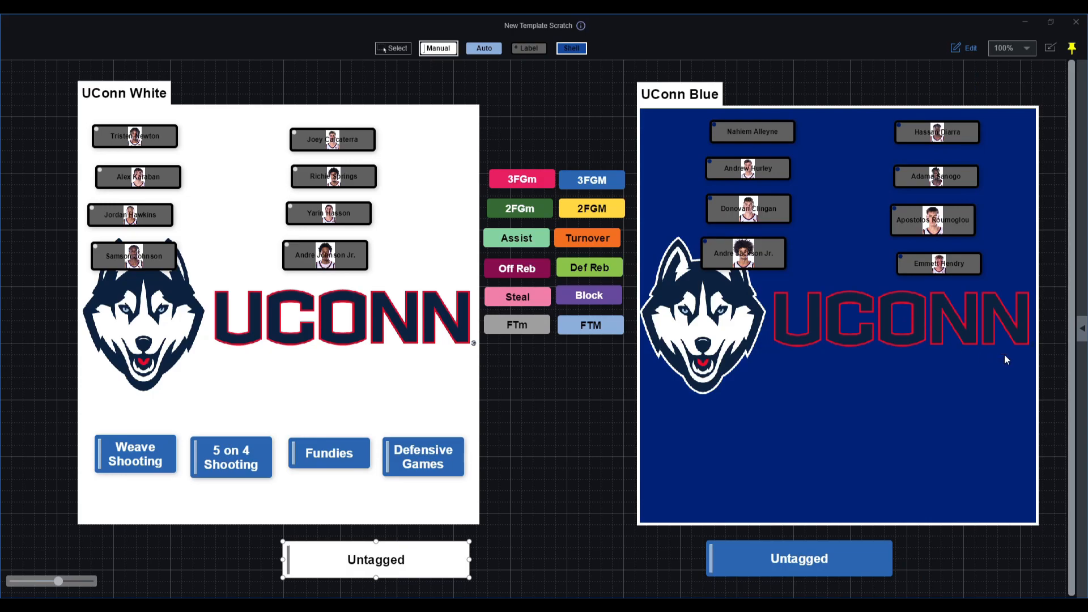
Add the user tags Possess and ion Clip to the white button below the UConn White box
left_click(1084, 329)
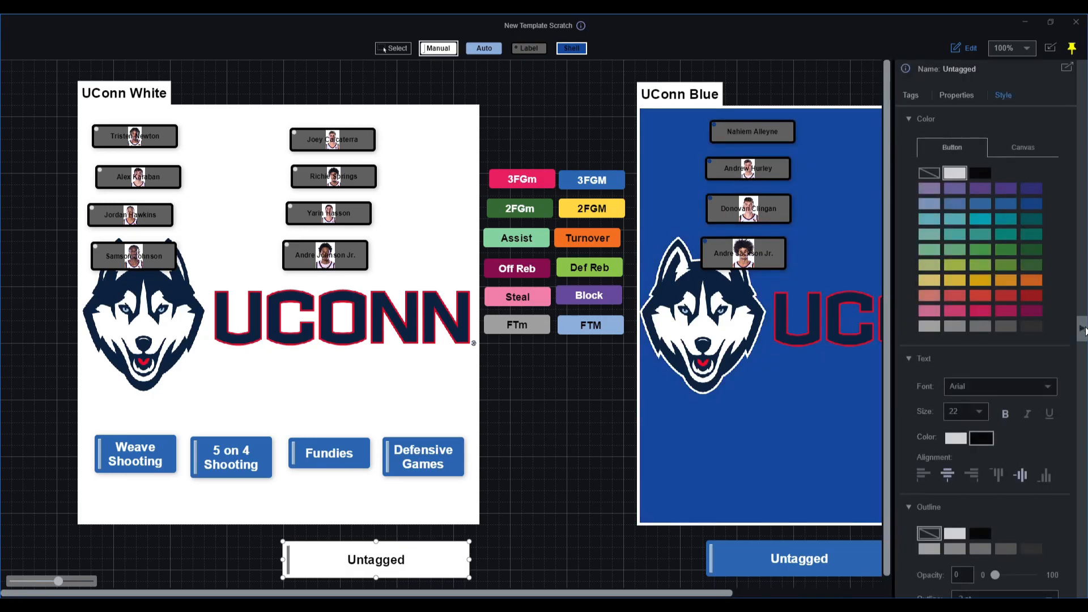
left_click(918, 97)
left_click(940, 129)
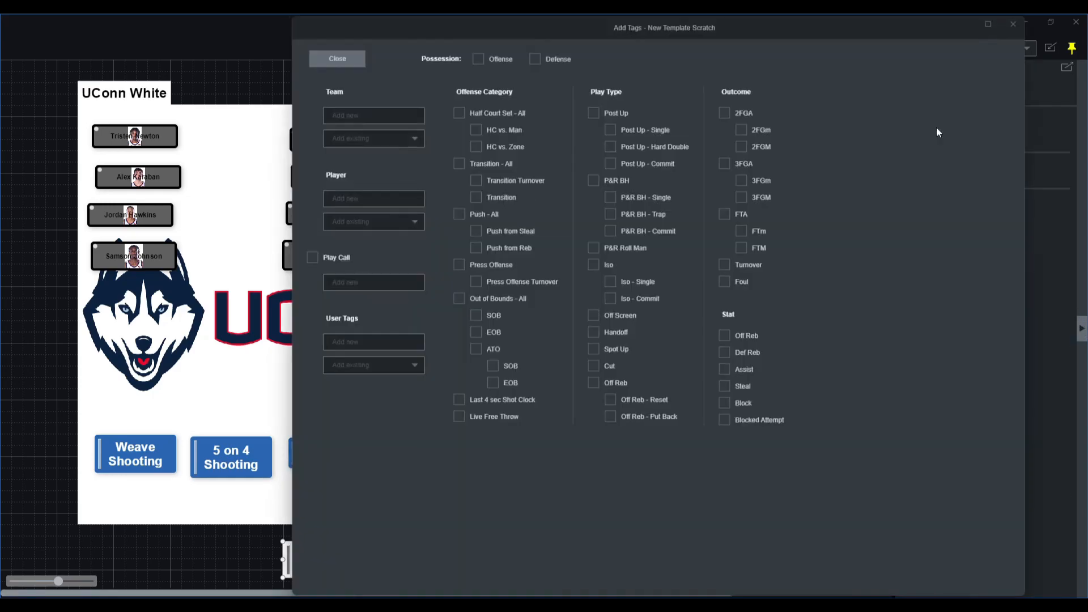
left_click(395, 337)
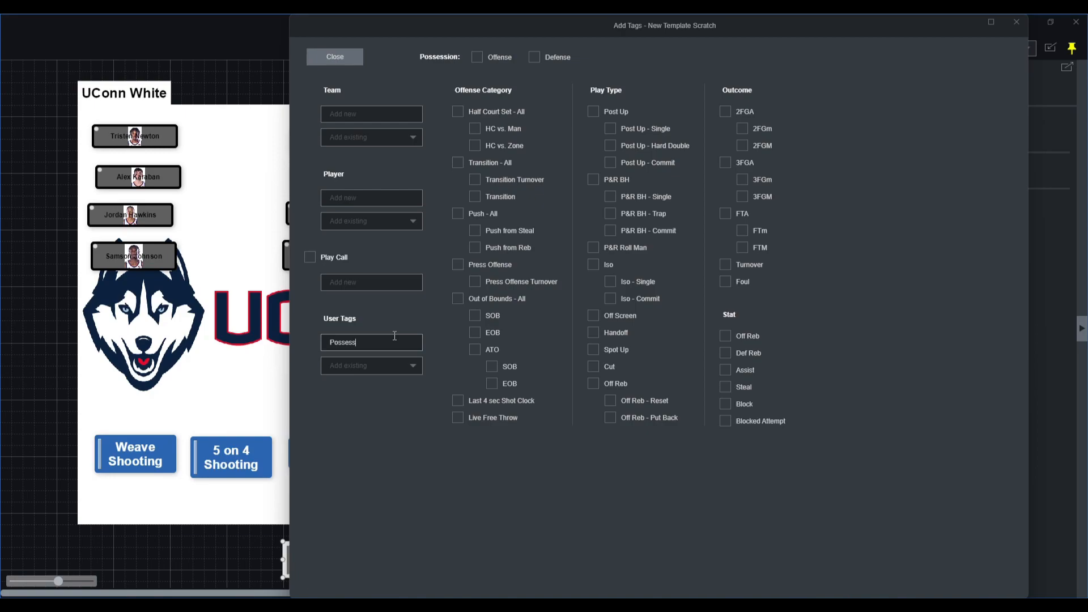
type("Possess")
type("ion C")
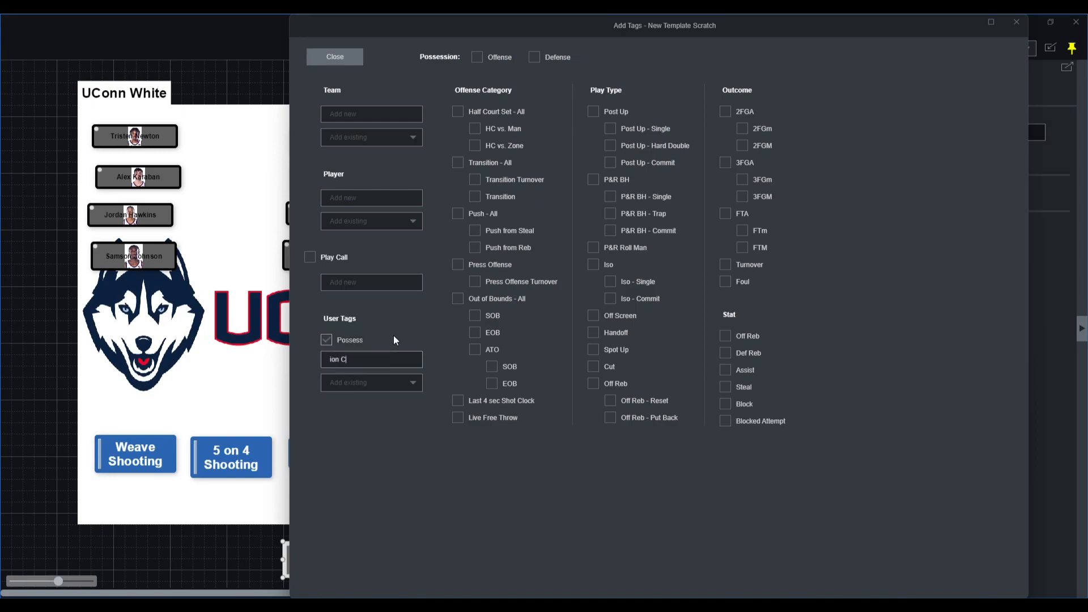
type("lip")
key("Return")
left_click(352, 54)
left_click(411, 561)
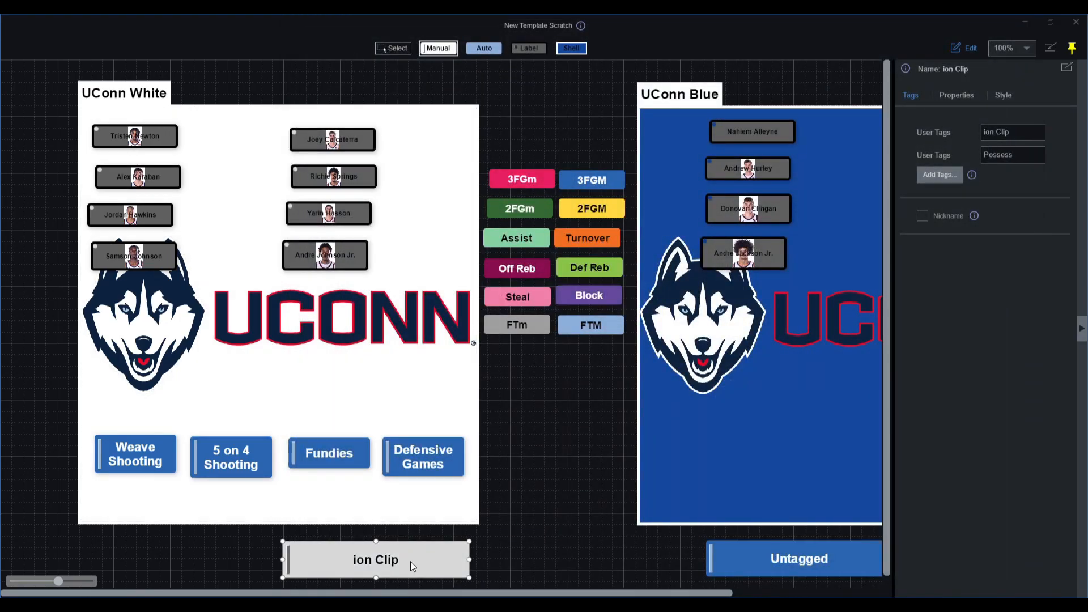
Change the white button's ion Clip tag to Possession Clip and remove its Possess tag
left_click(1023, 132)
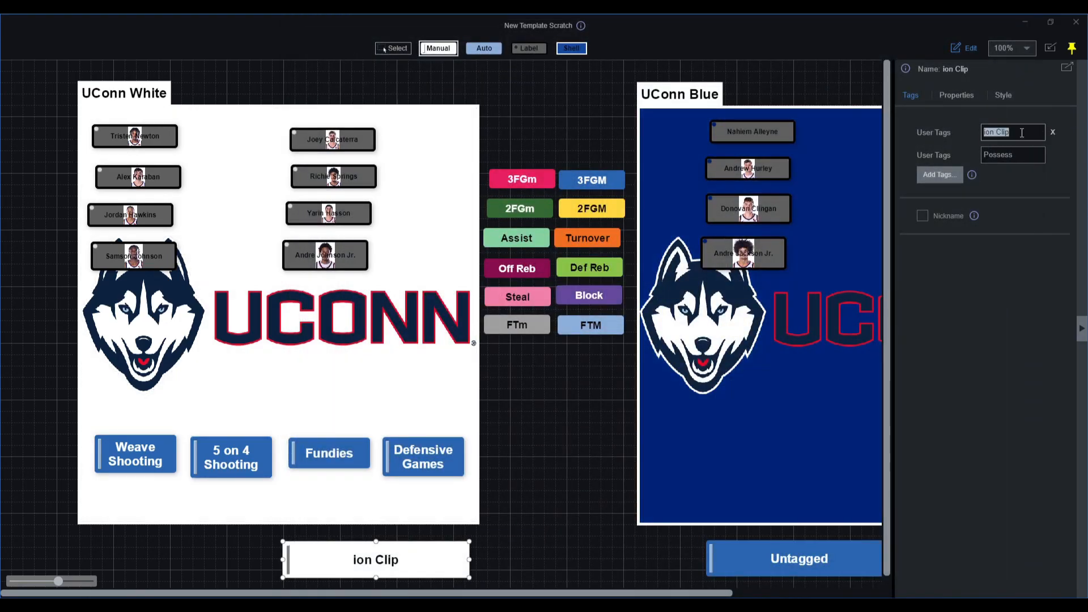
type("Posses")
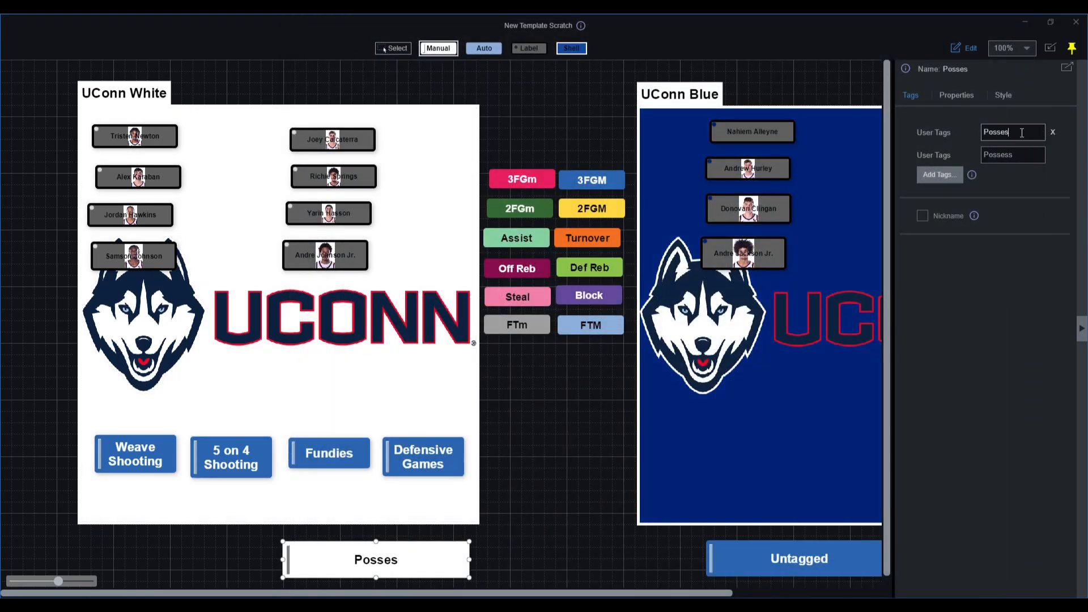
type("sion Cli")
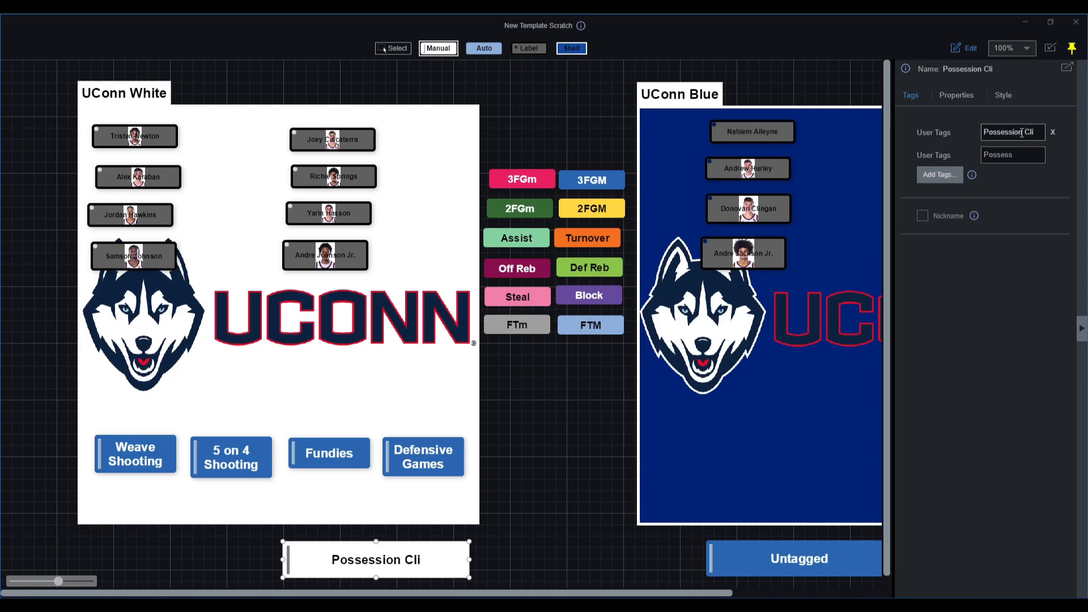
type("p")
key("Return")
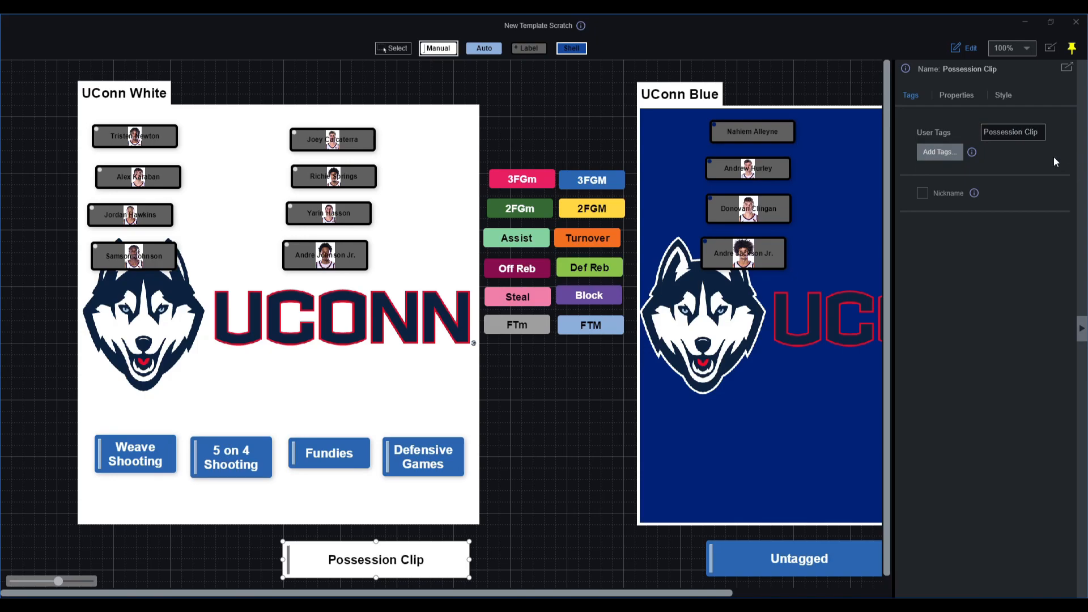
Give the white Possession Clip button the nickname UConn White
left_click(920, 195)
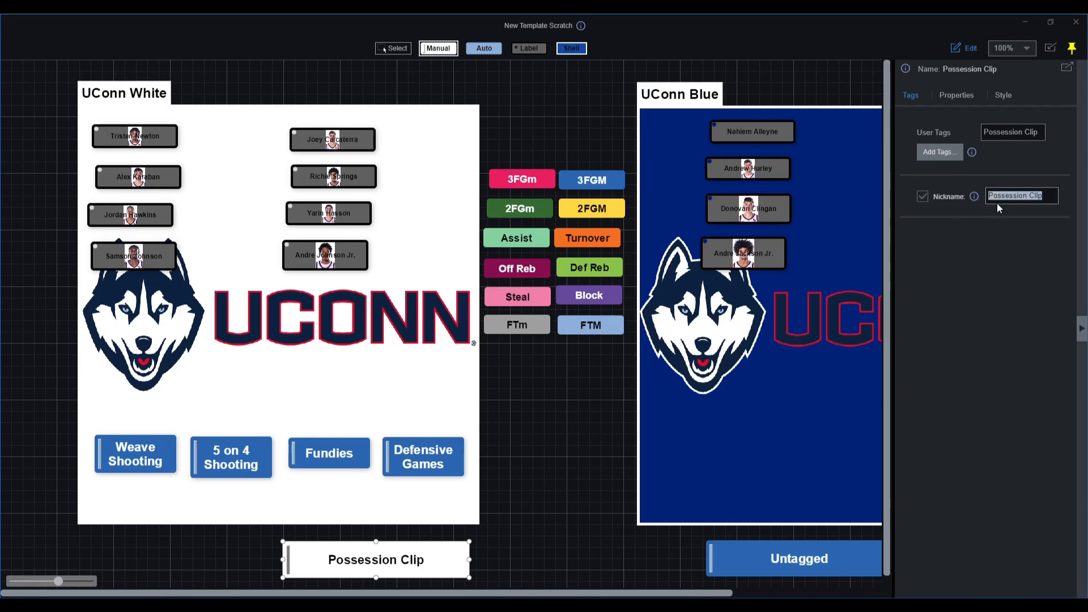
type("C")
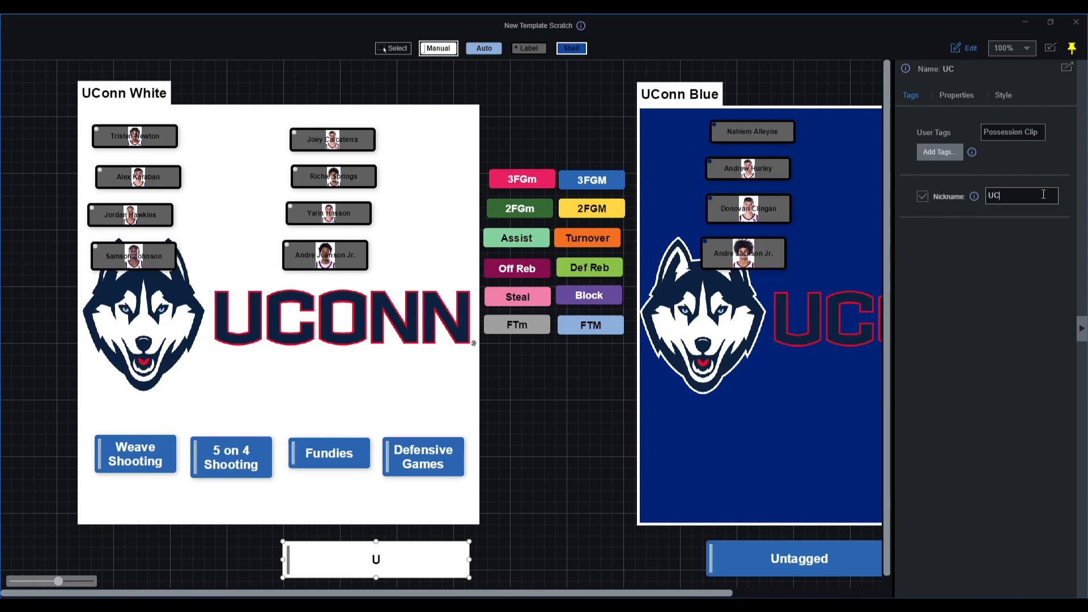
type("onn White")
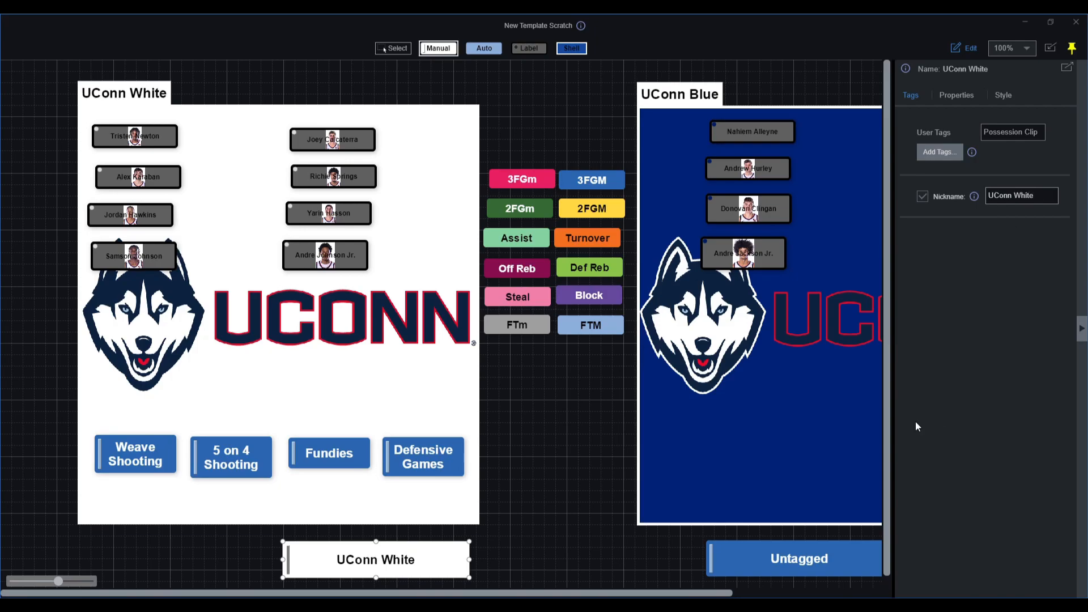
Tag the wide button below the UConn Blue box with the user tag Possession Clip and nickname it UConn Blue
left_click(818, 553)
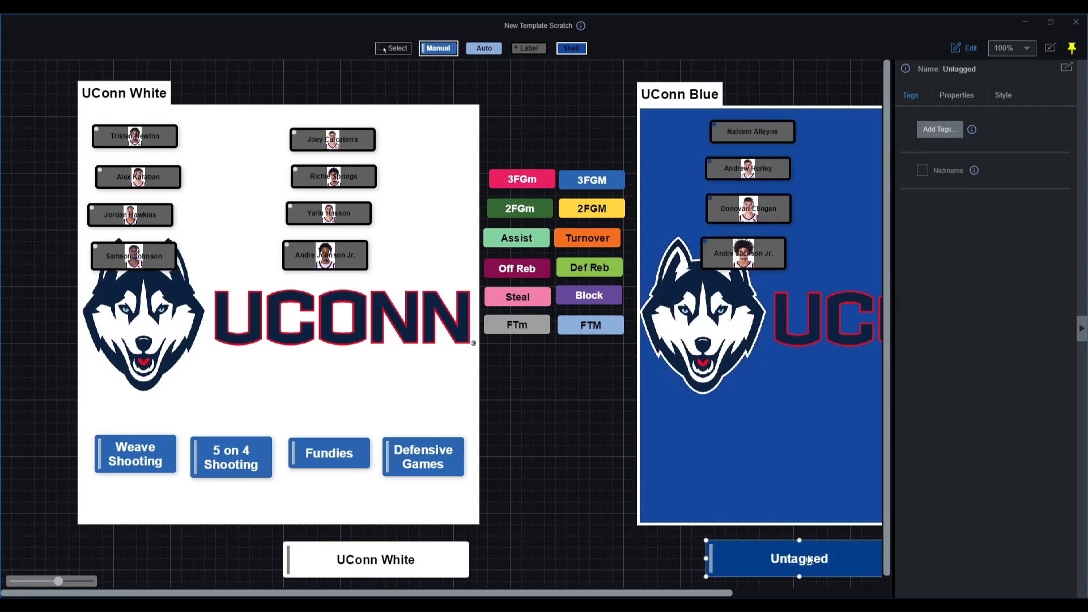
left_click(954, 136)
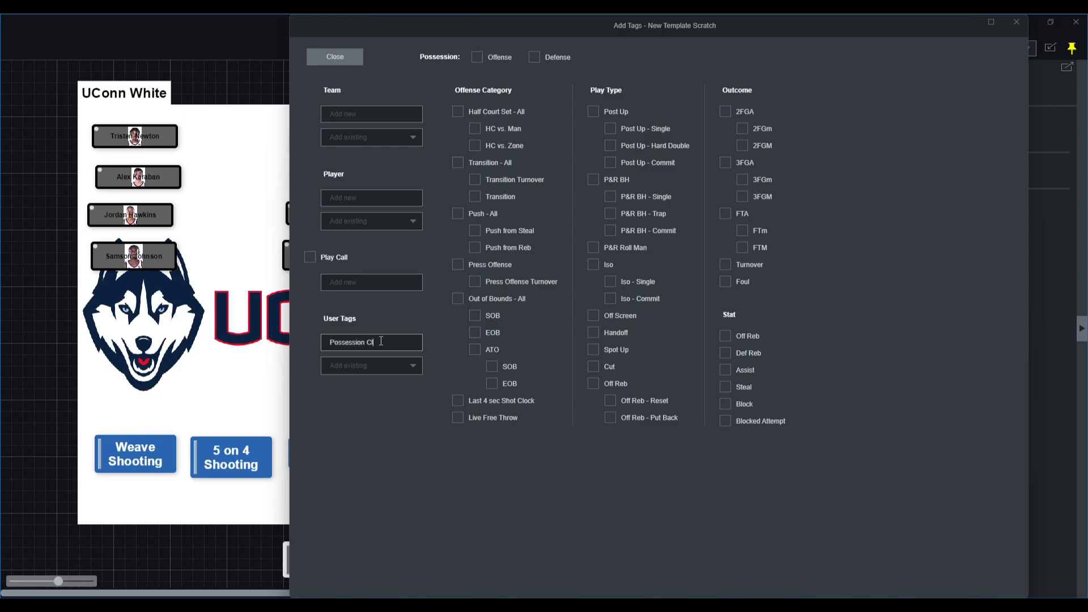
left_click(335, 56)
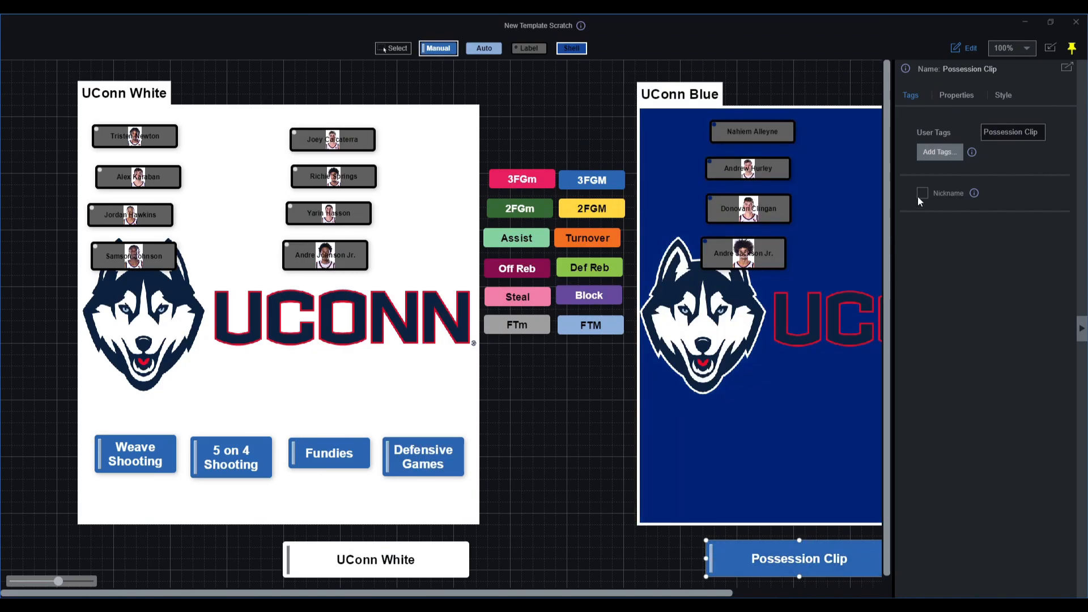
left_click(923, 194)
type("U")
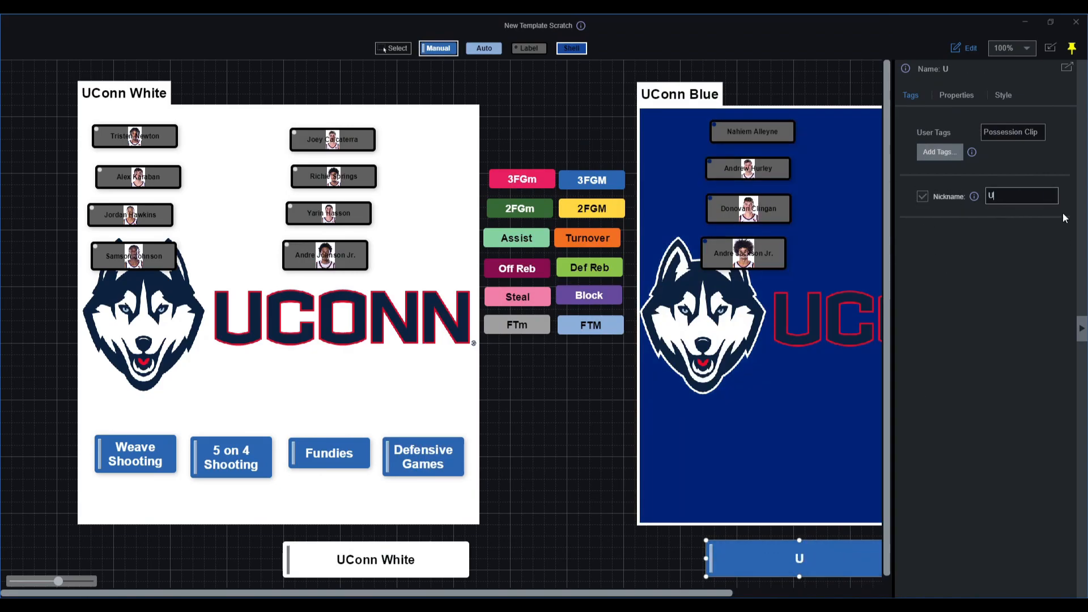
type("Conn Blue")
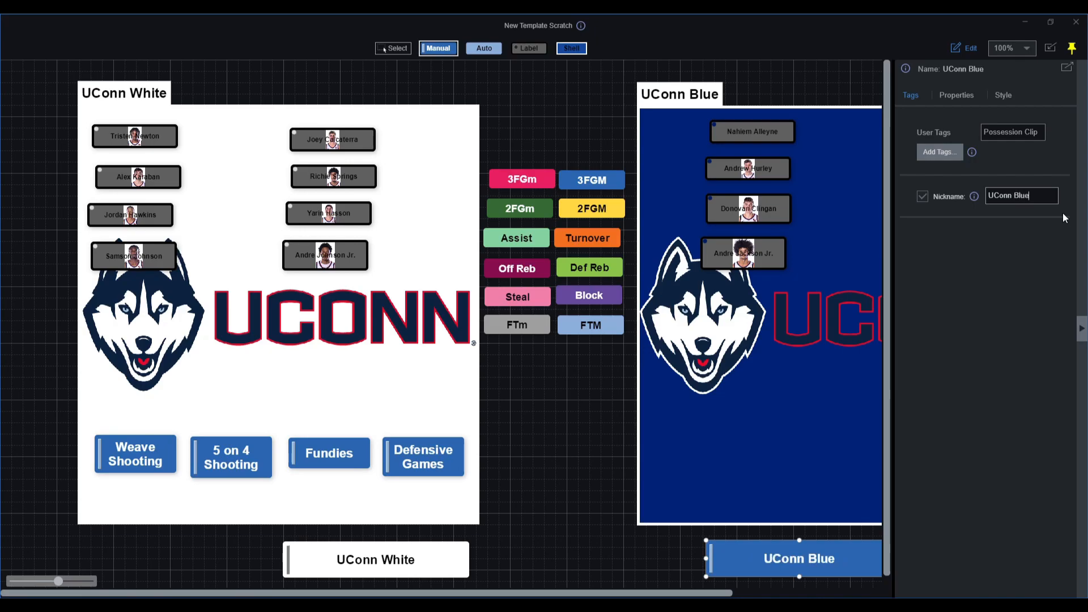
Shift the UConn White and UConn Blue buttons outward beneath their group boxes to widen the gap between them
left_click(1081, 331)
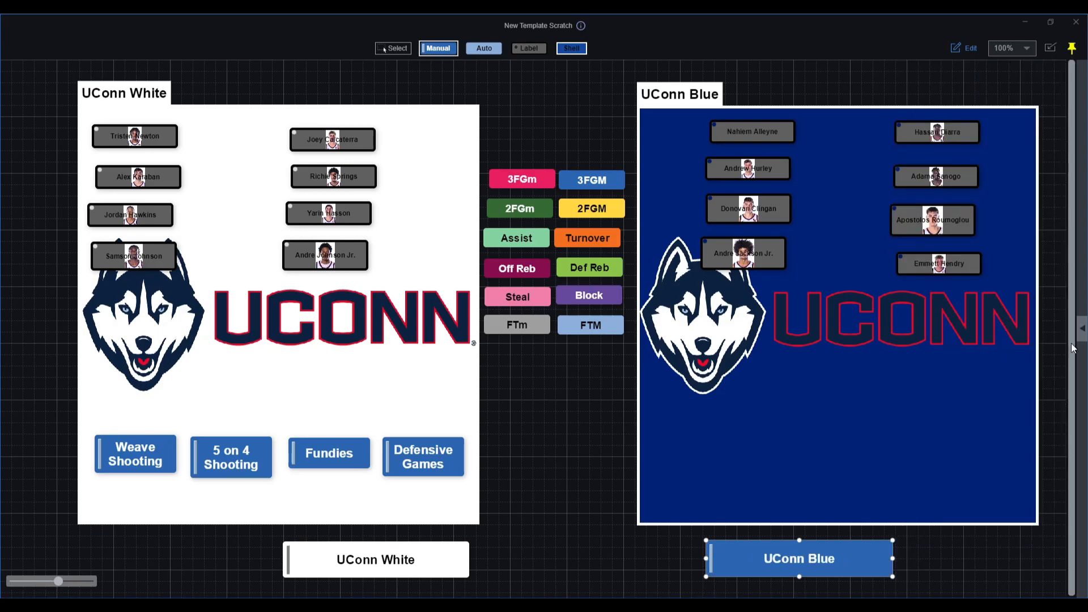
left_click_drag(393, 566, 341, 566)
left_click_drag(775, 563, 829, 564)
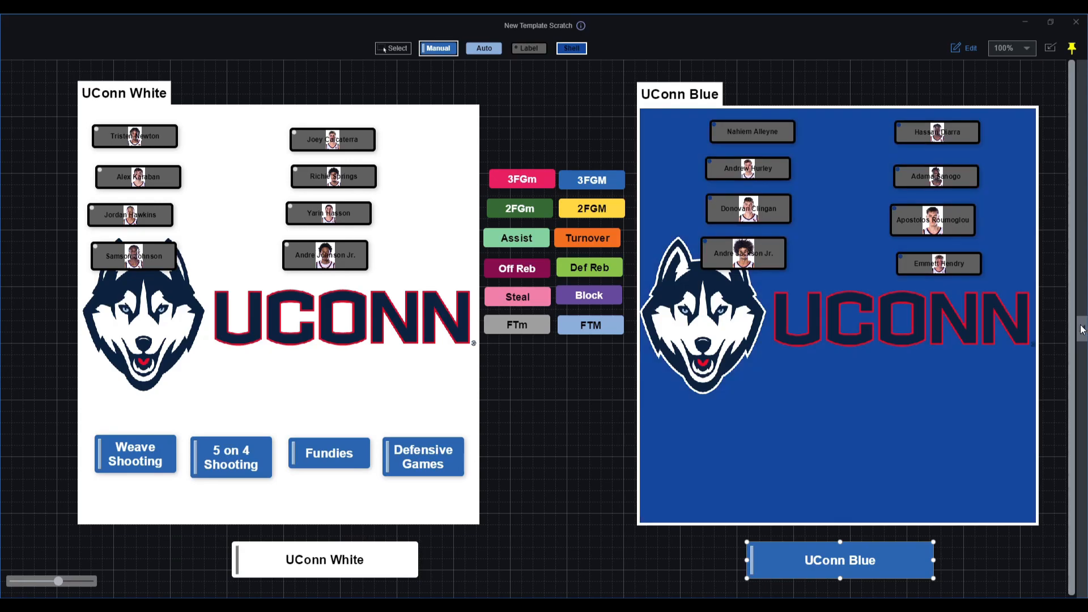
Draw an Auto button between the UConn White and UConn Blue buttons and tag it with the Foul outcome
left_click(484, 48)
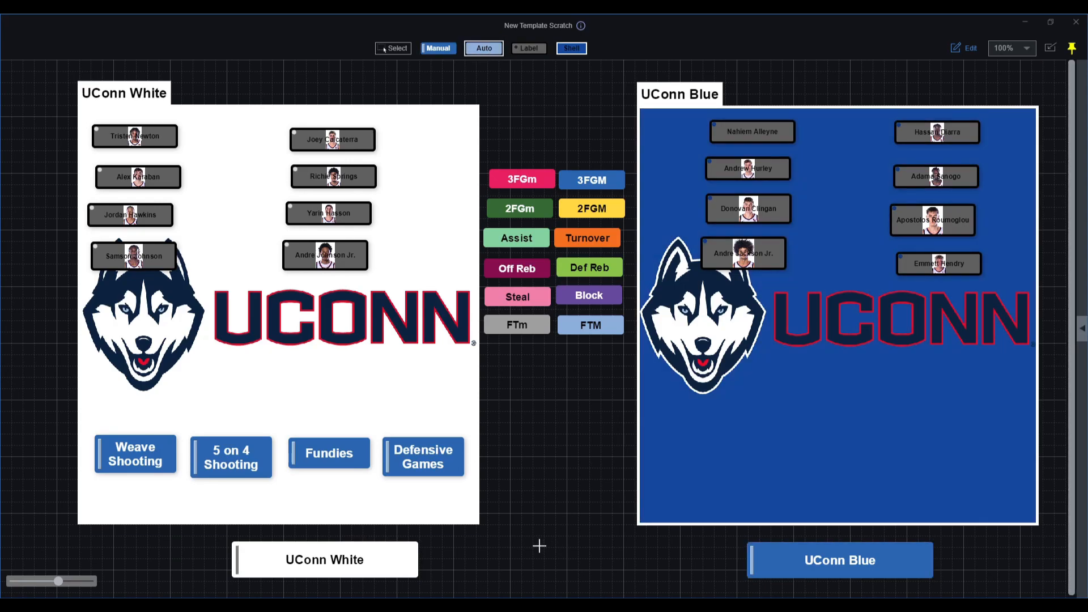
left_click_drag(526, 536, 607, 564)
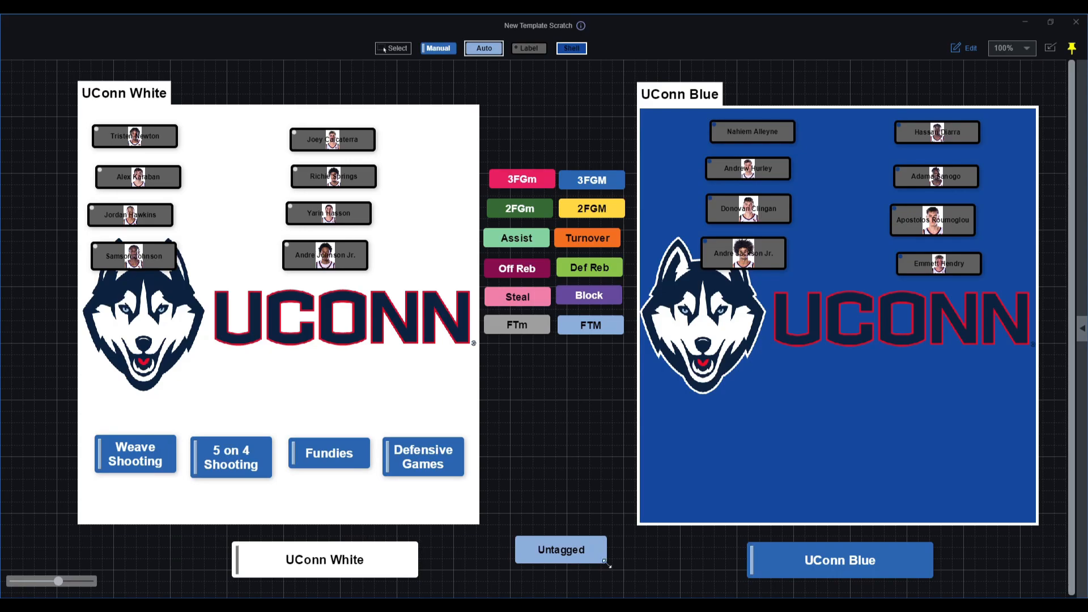
left_click(1082, 334)
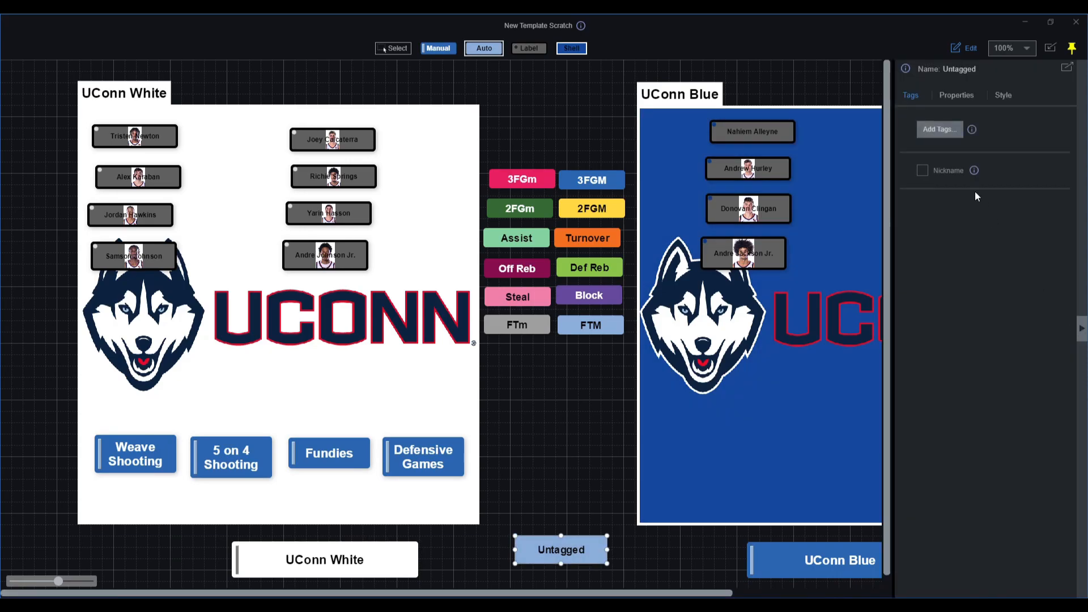
left_click(944, 132)
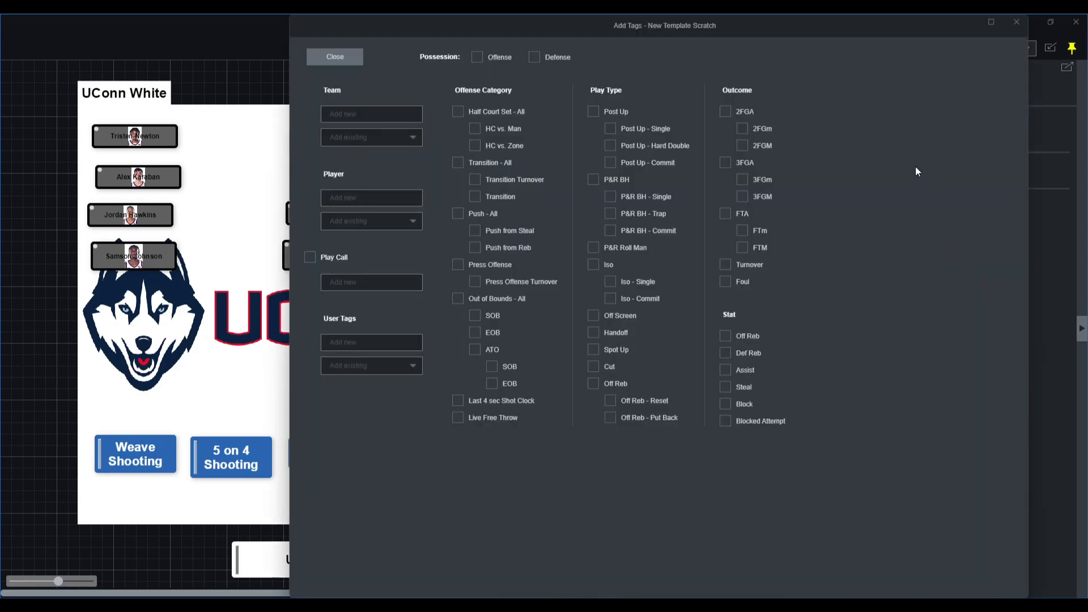
left_click(726, 281)
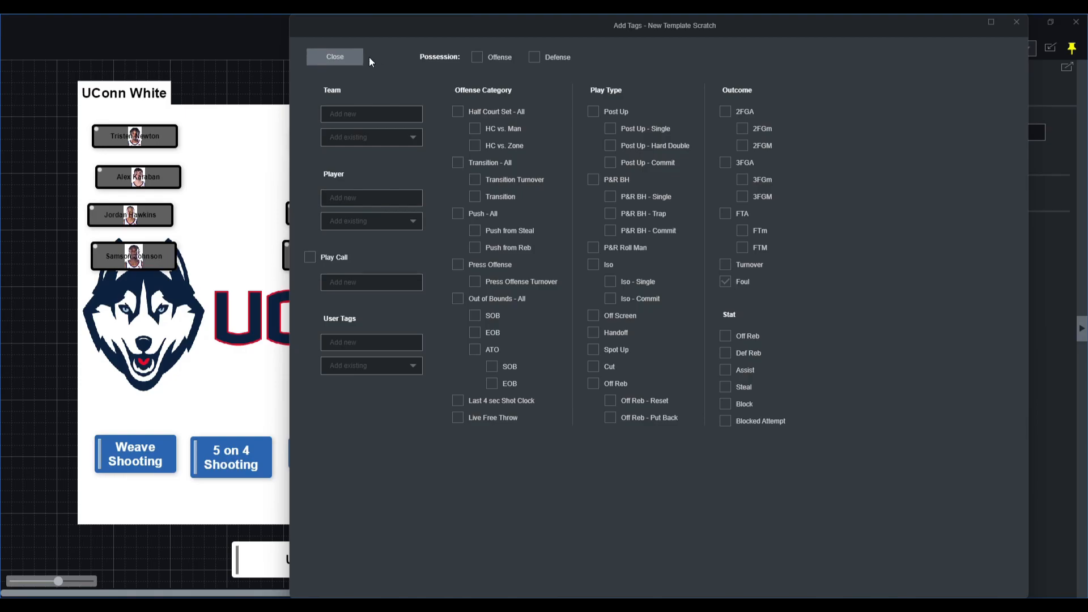
left_click(355, 56)
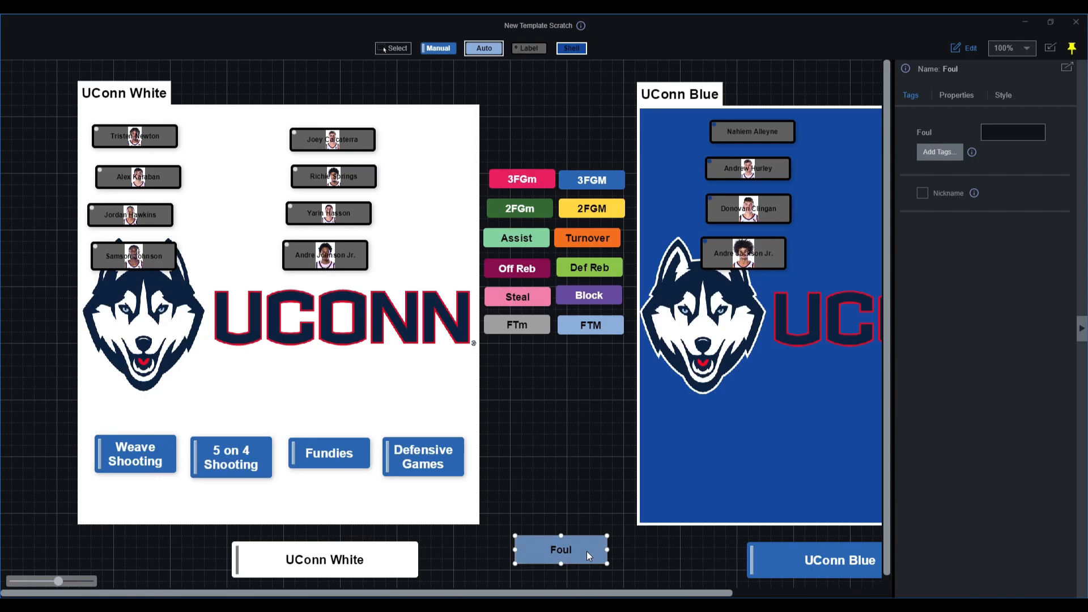
Set the Foul button's fill to light yellow
left_click(1005, 93)
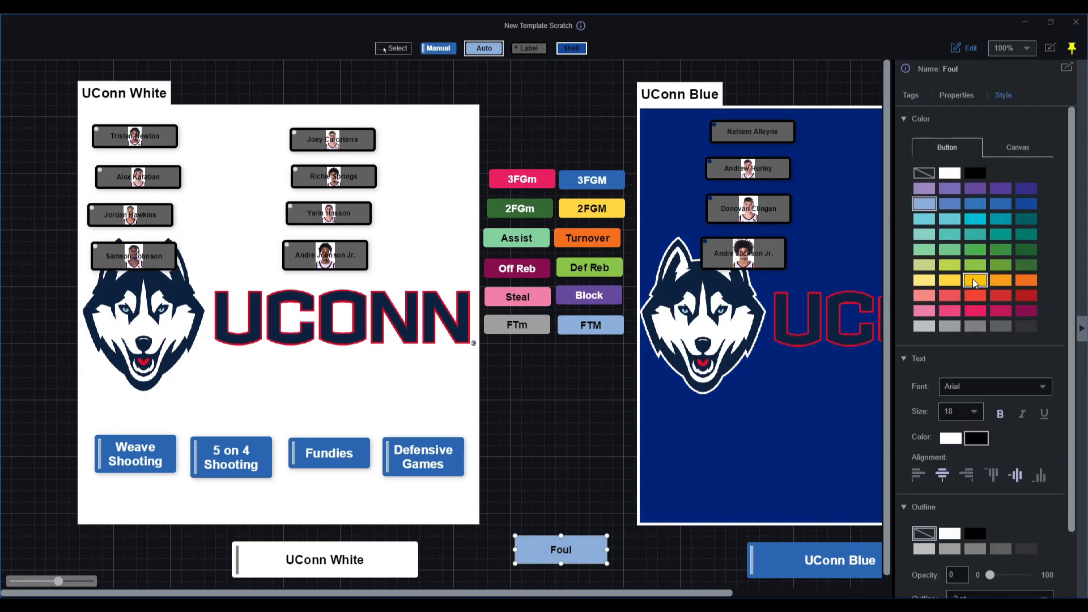
left_click(926, 282)
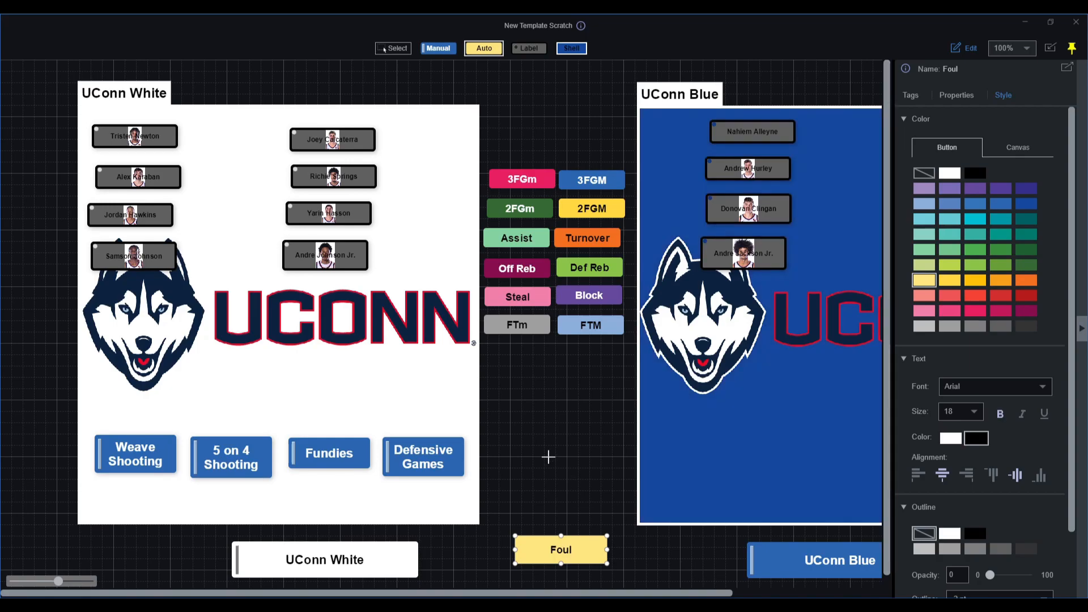
left_click(1082, 335)
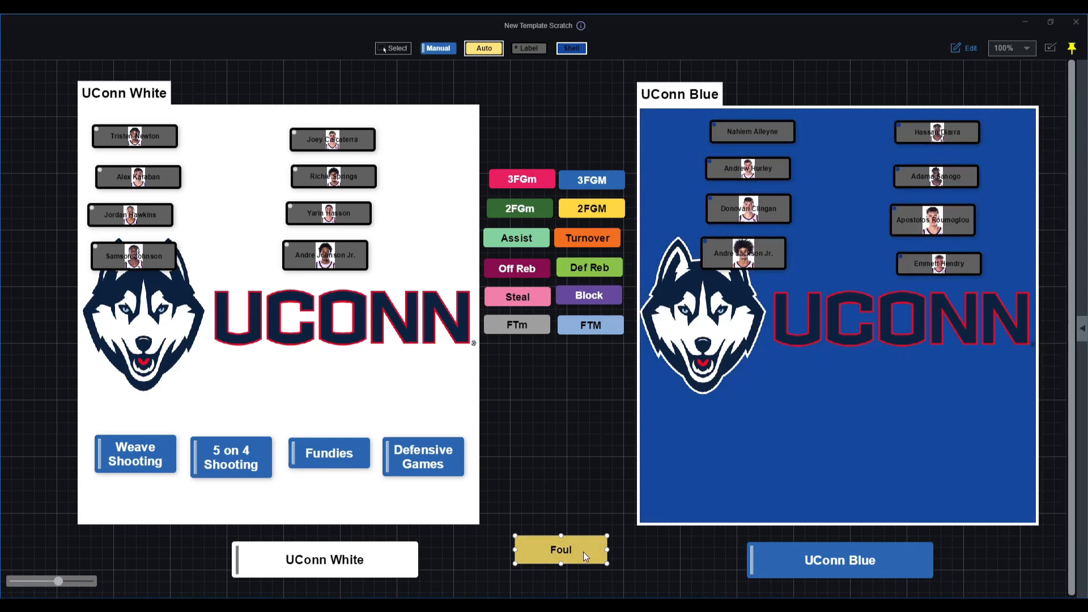
Link the UConn White button as exclusive with the UConn Blue button
left_click(369, 563)
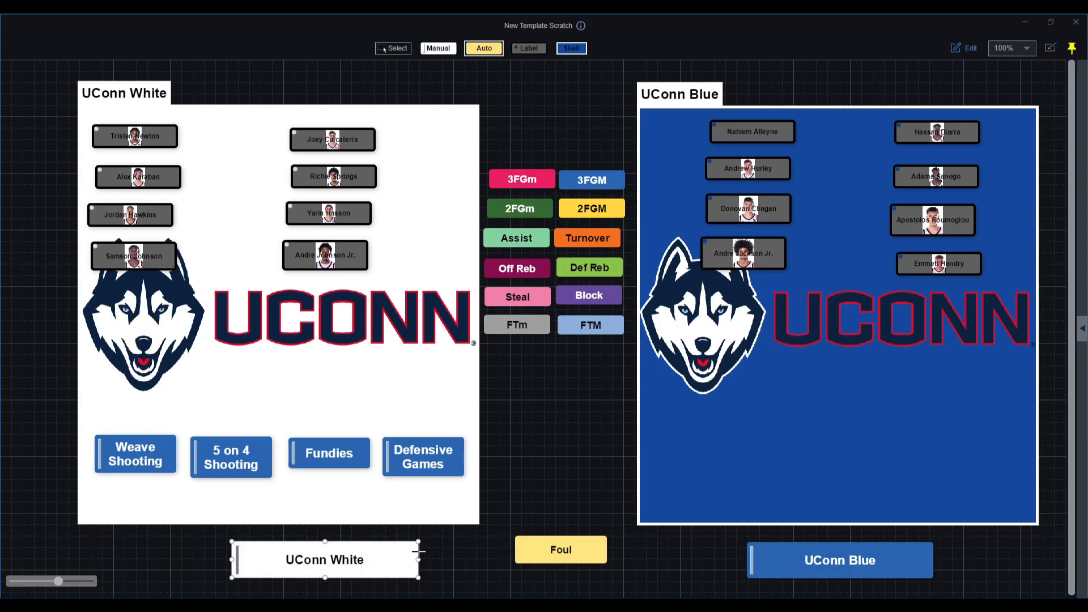
left_click(1083, 328)
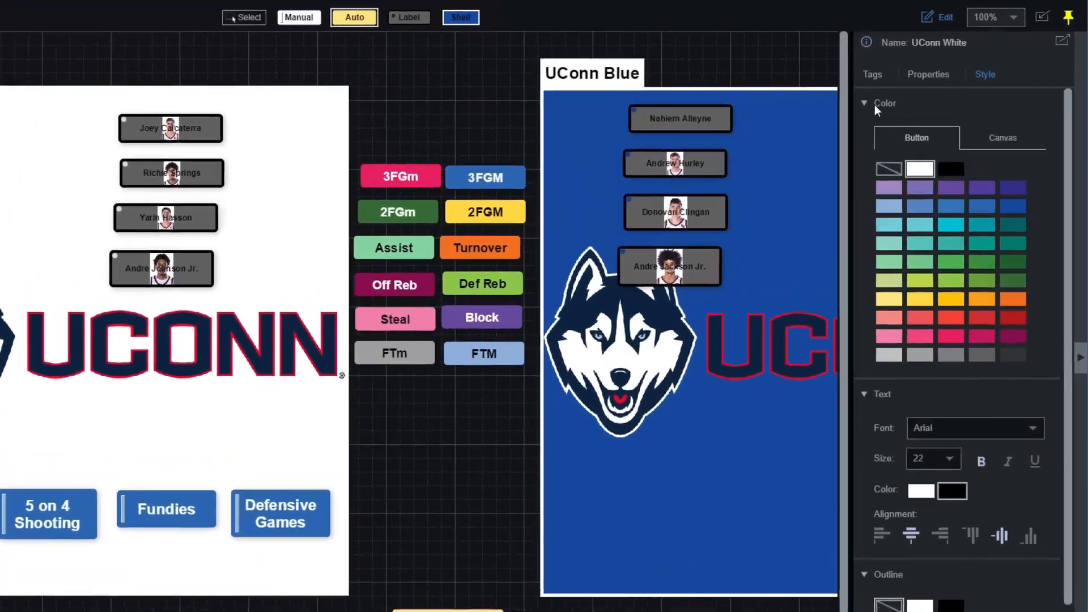
left_click(902, 117)
left_click(953, 91)
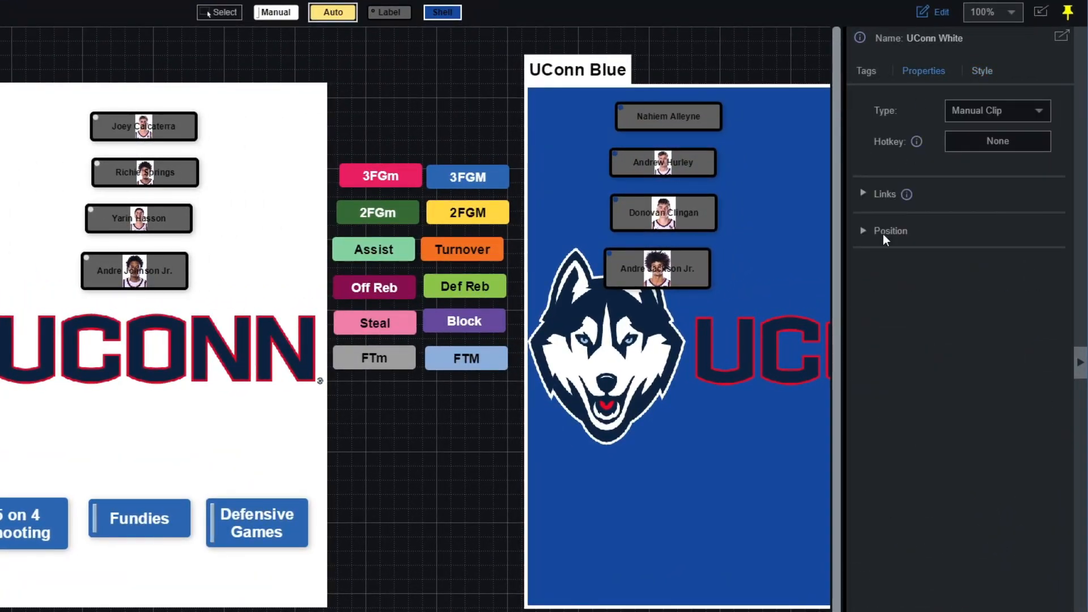
left_click(866, 192)
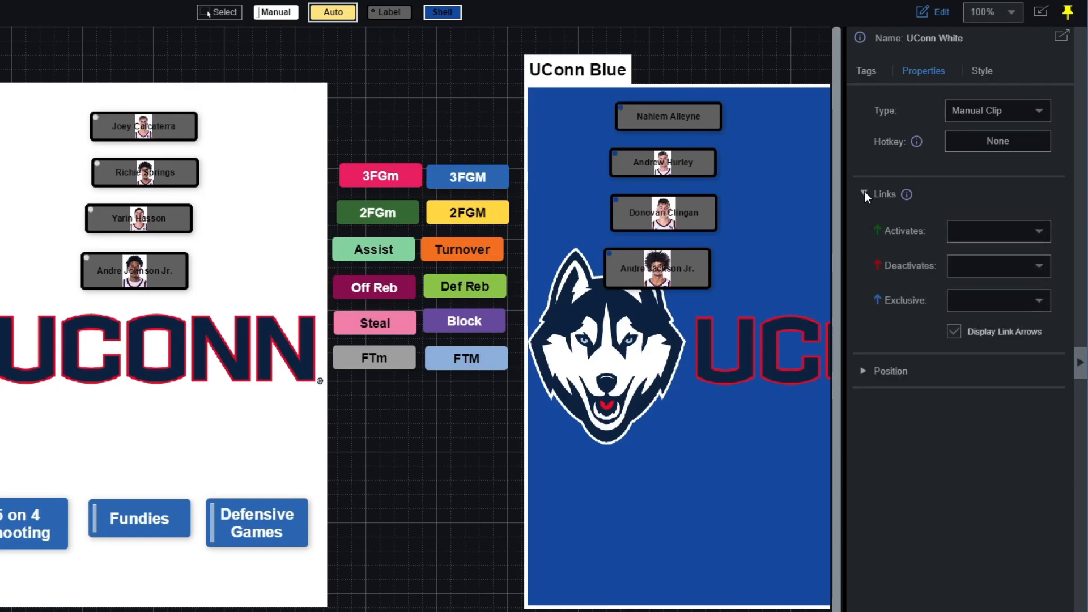
left_click(998, 297)
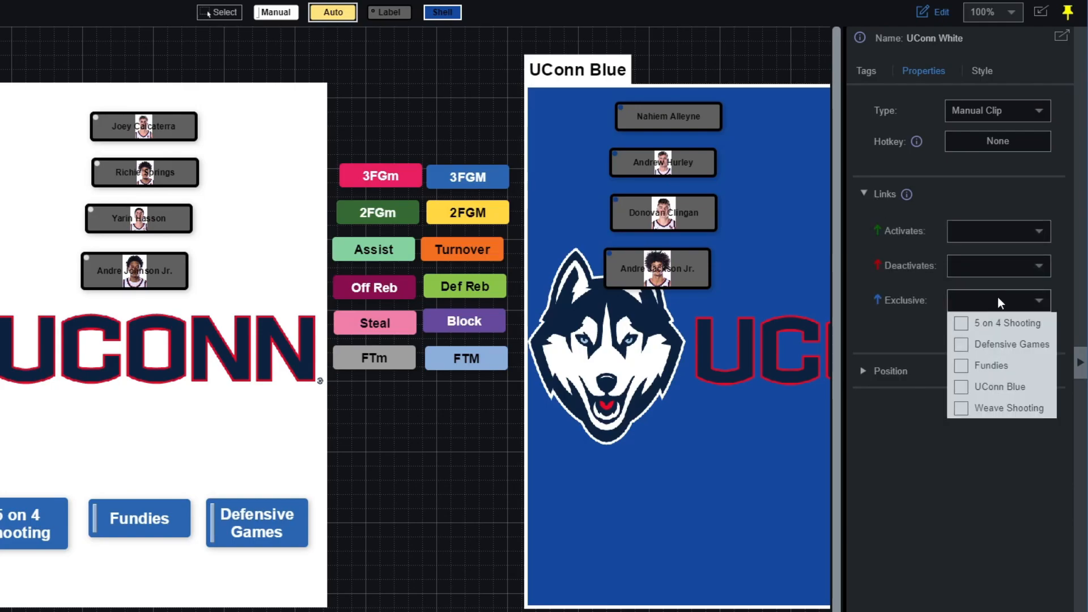
left_click(1003, 386)
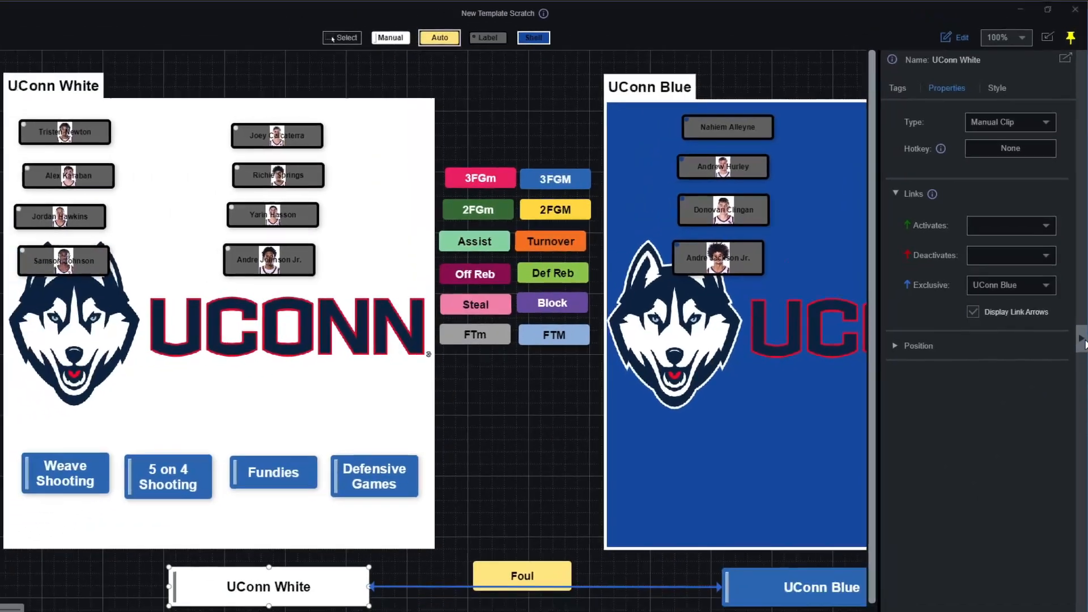
left_click(1081, 363)
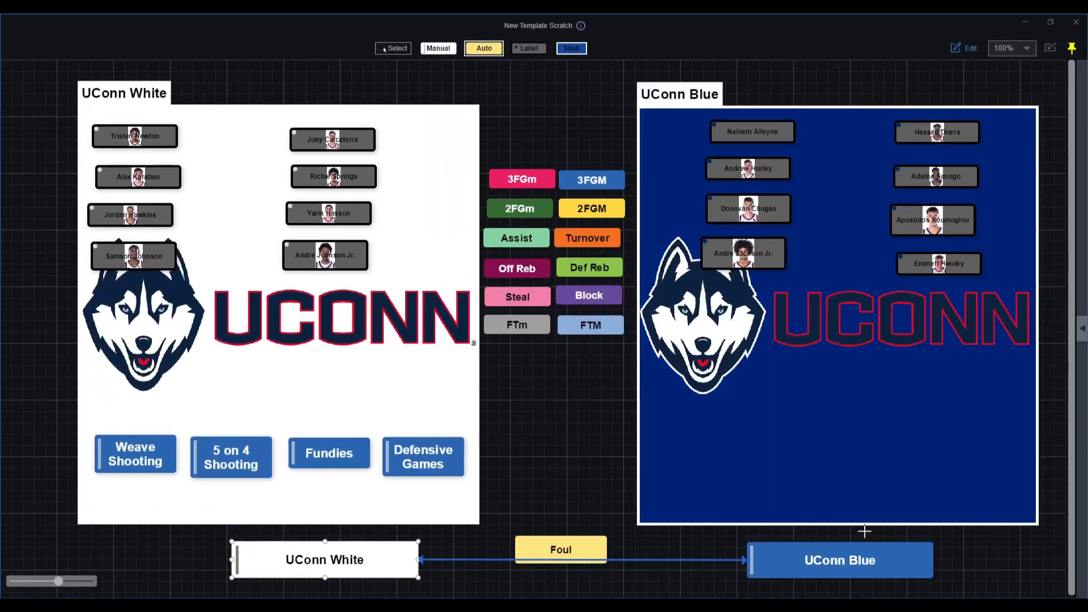